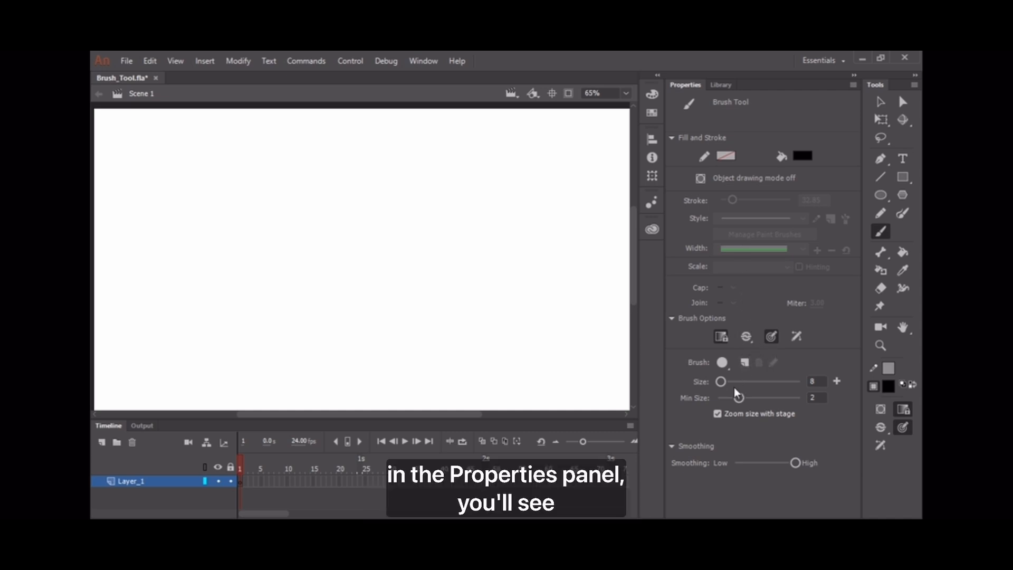
Set the brush size to 13 and the minimum size to 1, and paint two tapered curved test strokes
{"action": "mouse_move", "coordinate": [721, 381]}
{"action": "left_mouse_down"}
{"action": "mouse_move", "coordinate": [780, 380]}
{"action": "mouse_move", "coordinate": [723, 381]}
{"action": "mouse_move", "coordinate": [751, 396]}
{"action": "mouse_move", "coordinate": [723, 398]}
{"action": "left_mouse_up"}
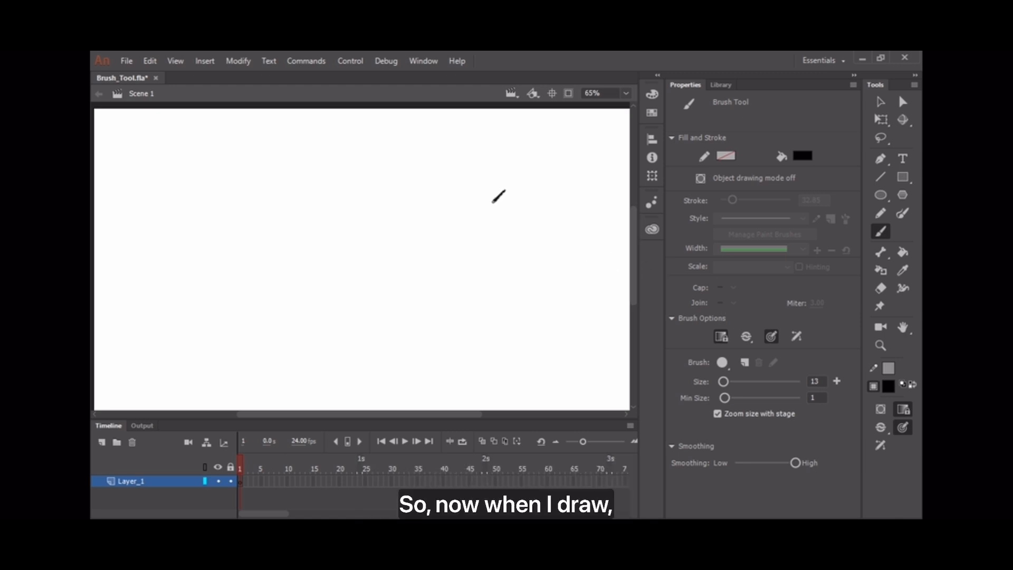
{"action": "mouse_move", "coordinate": [477, 225]}
{"action": "left_mouse_down"}
{"action": "mouse_move", "coordinate": [460, 283]}
{"action": "mouse_move", "coordinate": [481, 343]}
{"action": "left_mouse_up"}
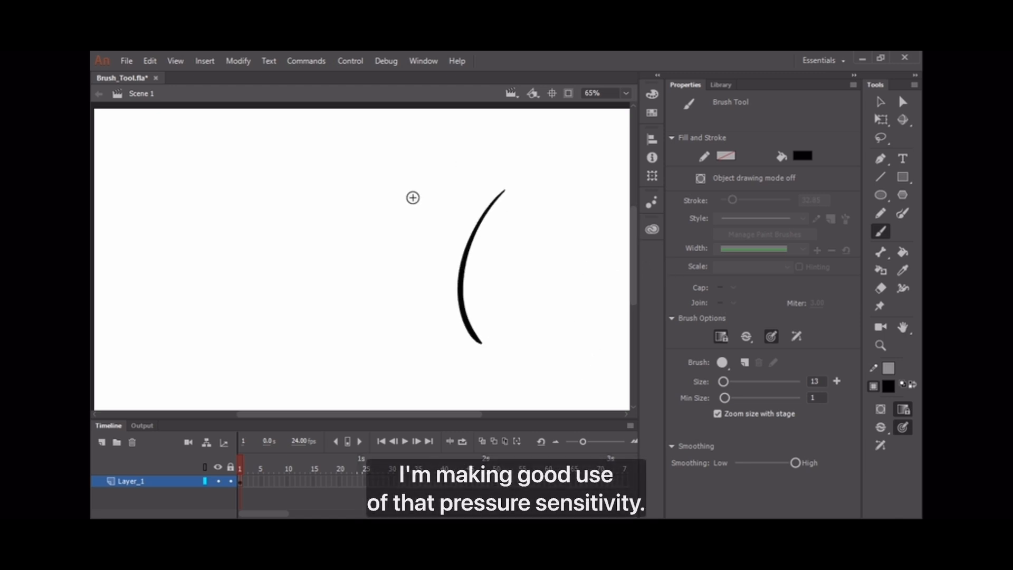
{"action": "mouse_move", "coordinate": [437, 178]}
{"action": "left_mouse_down"}
{"action": "mouse_move", "coordinate": [371, 234]}
{"action": "mouse_move", "coordinate": [349, 297]}
{"action": "mouse_move", "coordinate": [368, 343]}
{"action": "left_mouse_up"}
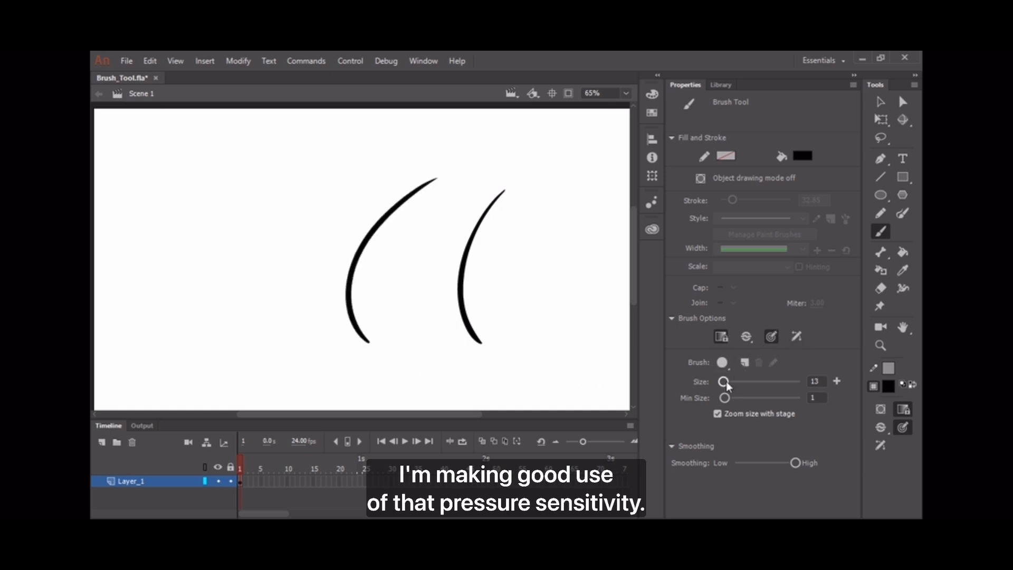
Set the brush size to 40 and the minimum size to 4, and paint two thick curved test strokes
{"action": "left_click_drag", "start_coordinate": [723, 383], "coordinate": [735, 384]}
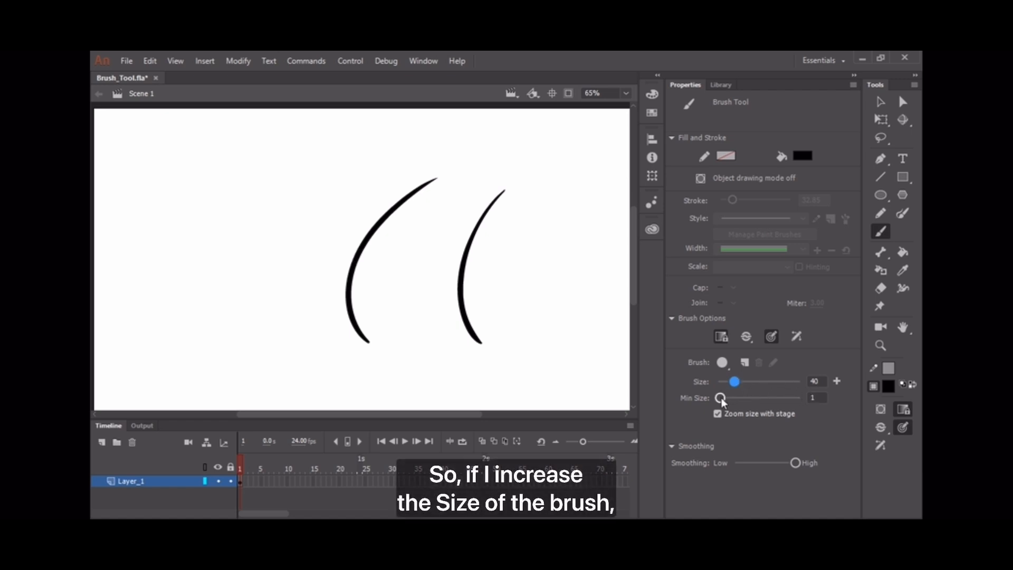
{"action": "left_click_drag", "start_coordinate": [721, 398], "coordinate": [726, 397]}
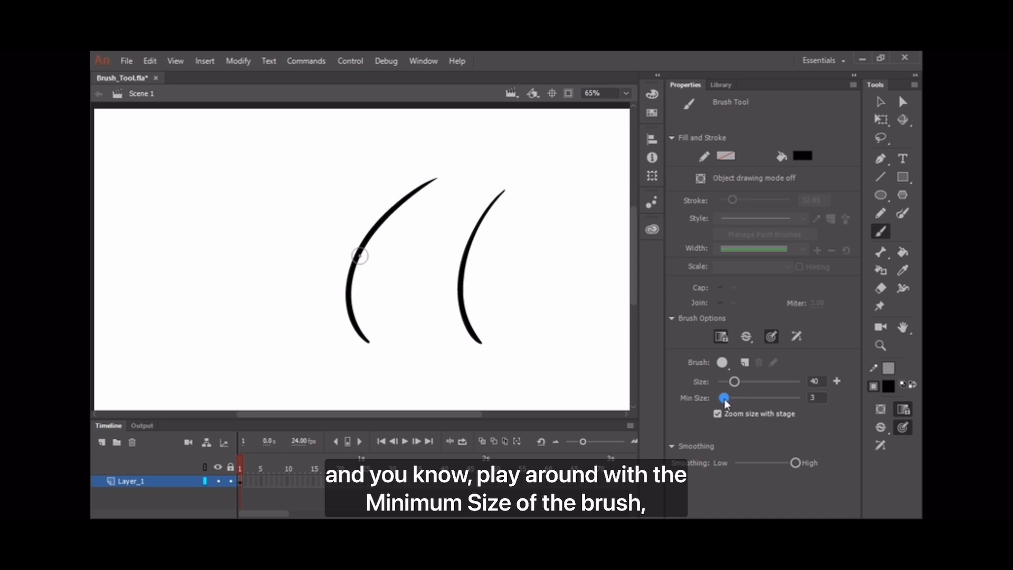
{"action": "left_click_drag", "start_coordinate": [726, 397], "coordinate": [727, 397]}
{"action": "mouse_move", "coordinate": [294, 167]}
{"action": "left_mouse_down"}
{"action": "mouse_move", "coordinate": [248, 240]}
{"action": "mouse_move", "coordinate": [272, 336]}
{"action": "mouse_move", "coordinate": [295, 346]}
{"action": "left_mouse_up"}
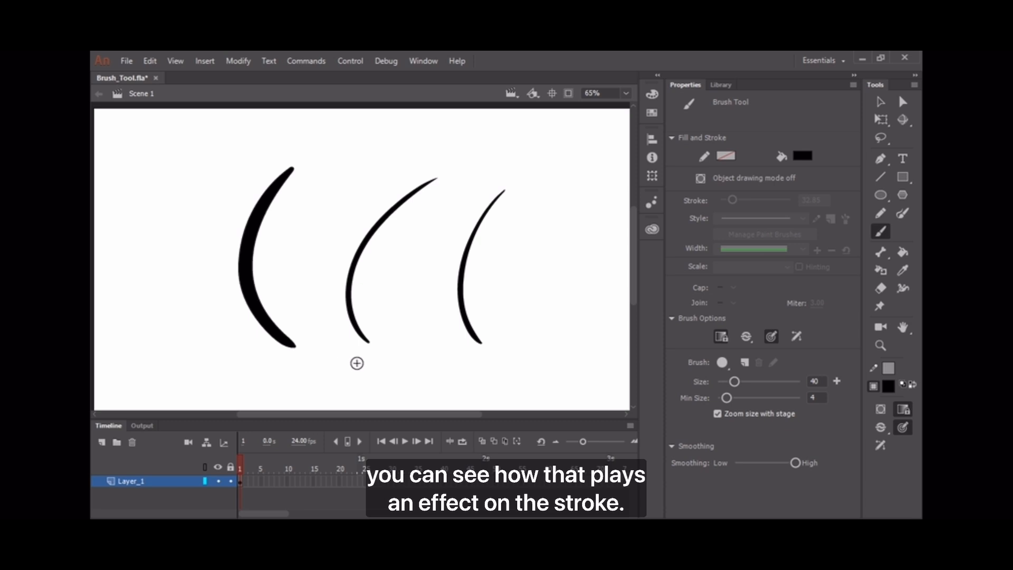
{"action": "mouse_move", "coordinate": [347, 169]}
{"action": "left_mouse_down"}
{"action": "mouse_move", "coordinate": [317, 221]}
{"action": "mouse_move", "coordinate": [351, 360]}
{"action": "left_mouse_up"}
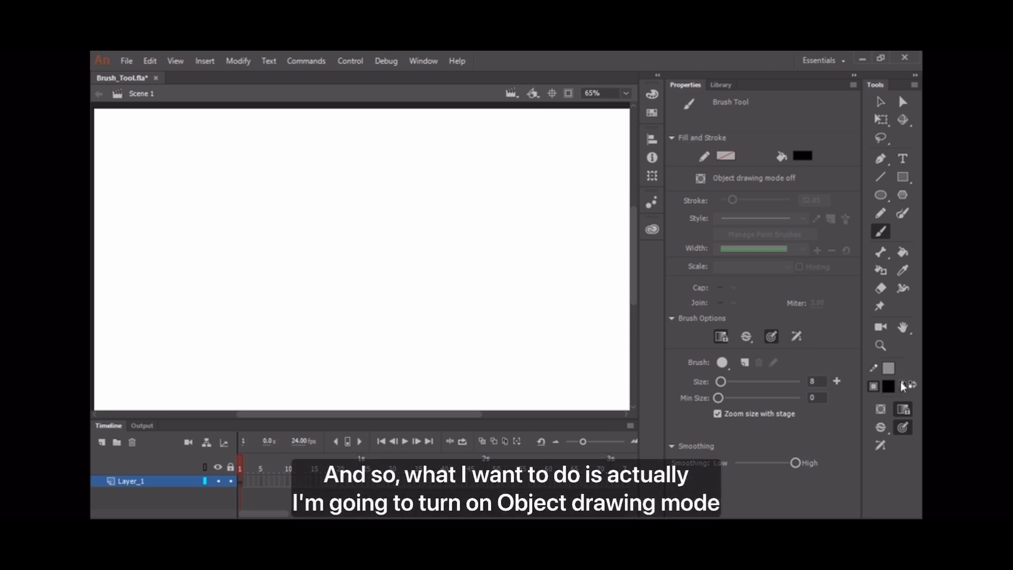
Turn on object drawing mode and set the black fill's alpha to 40%
{"action": "left_click", "coordinate": [876, 412]}
{"action": "left_click", "coordinate": [885, 391]}
{"action": "left_click", "coordinate": [887, 389]}
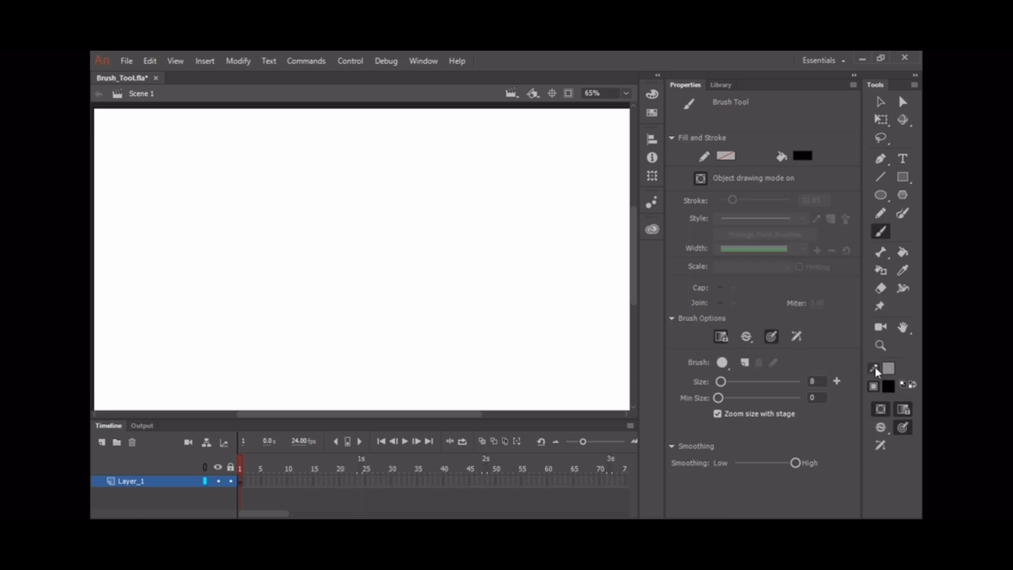
{"action": "left_click", "coordinate": [652, 93]}
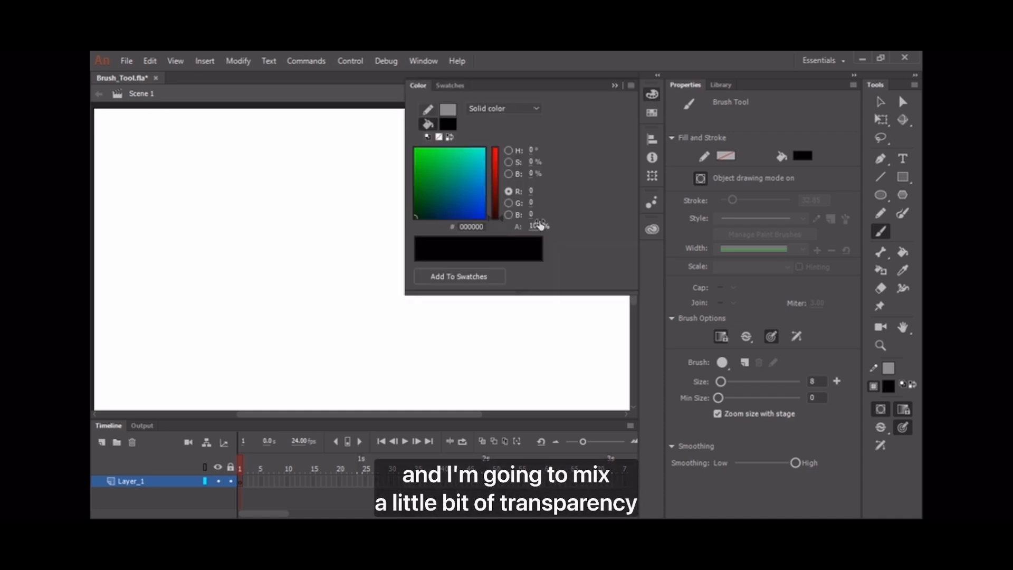
{"action": "left_click_drag", "start_coordinate": [531, 226], "coordinate": [522, 244]}
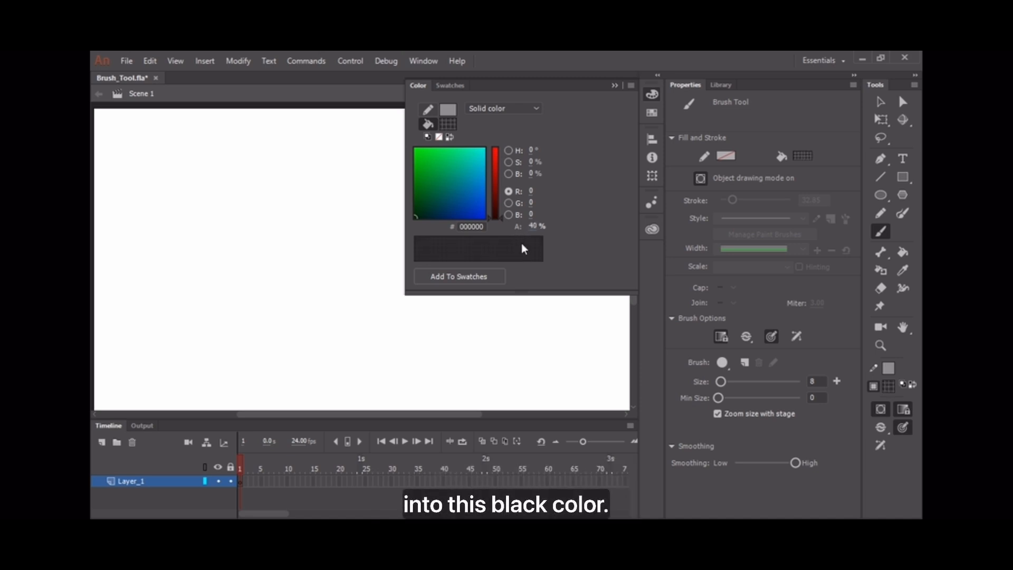
{"action": "left_click", "coordinate": [613, 86]}
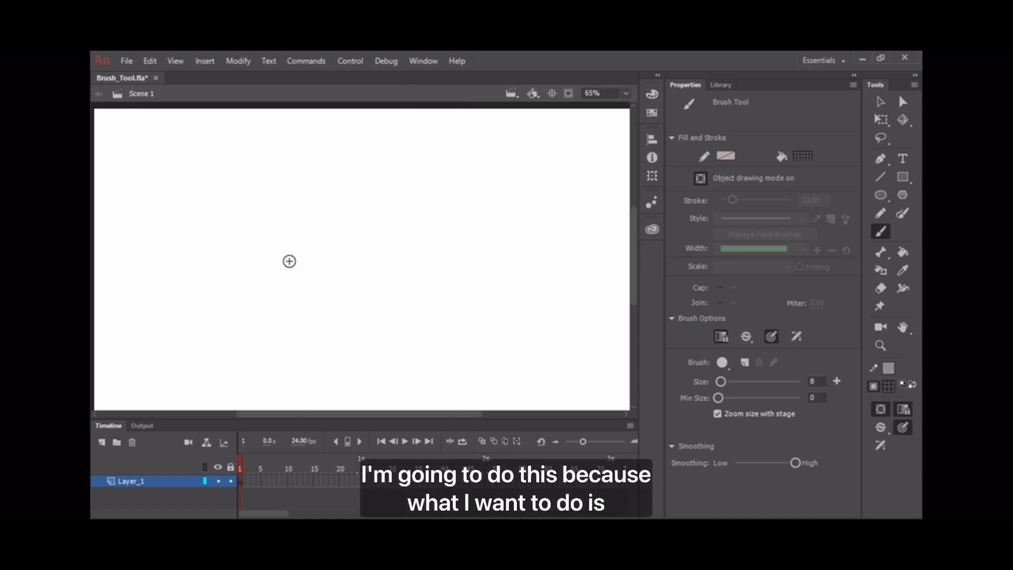
Sketch a round head with crossed face guidelines, a hairline across the forehead and a line from temple to neck
{"action": "left_click_drag", "start_coordinate": [265, 257], "coordinate": [278, 231]}
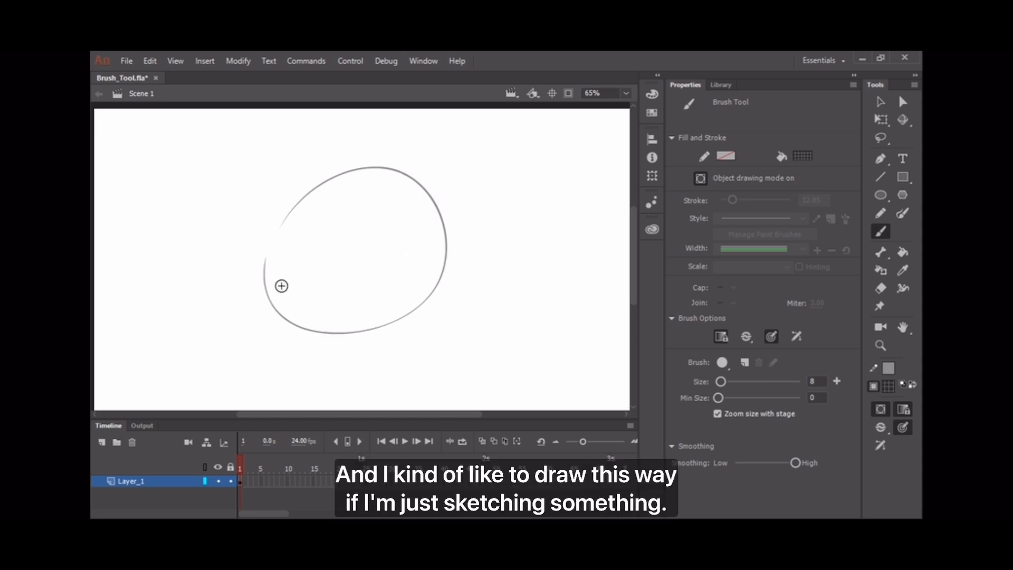
{"action": "left_click_drag", "start_coordinate": [263, 253], "coordinate": [442, 223]}
{"action": "left_click_drag", "start_coordinate": [332, 190], "coordinate": [315, 309]}
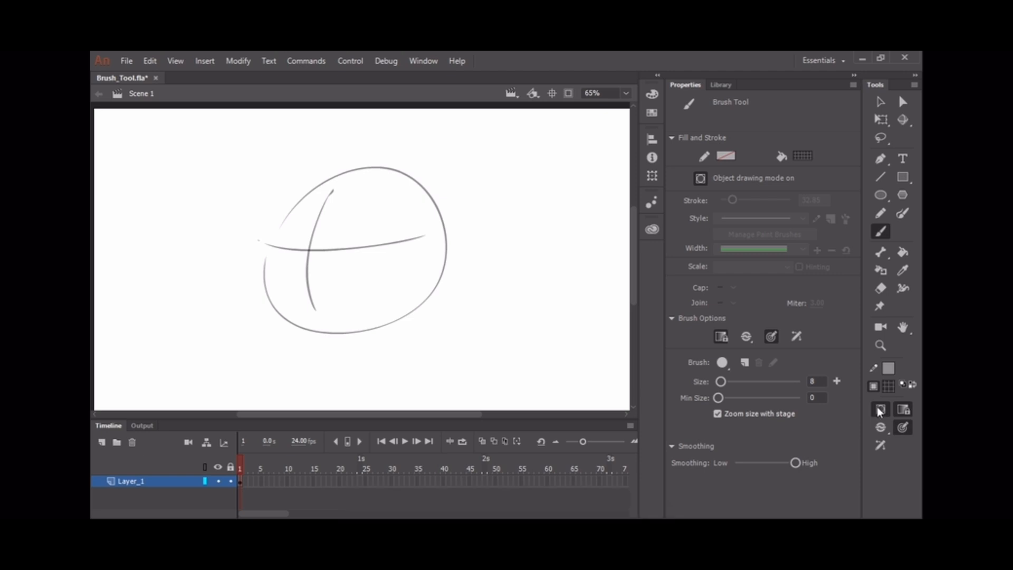
{"action": "mouse_move", "coordinate": [330, 213]}
{"action": "left_mouse_down"}
{"action": "mouse_move", "coordinate": [409, 185]}
{"action": "mouse_move", "coordinate": [223, 244]}
{"action": "left_mouse_up"}
{"action": "mouse_move", "coordinate": [405, 186]}
{"action": "left_mouse_down"}
{"action": "mouse_move", "coordinate": [398, 260]}
{"action": "mouse_move", "coordinate": [409, 395]}
{"action": "left_mouse_up"}
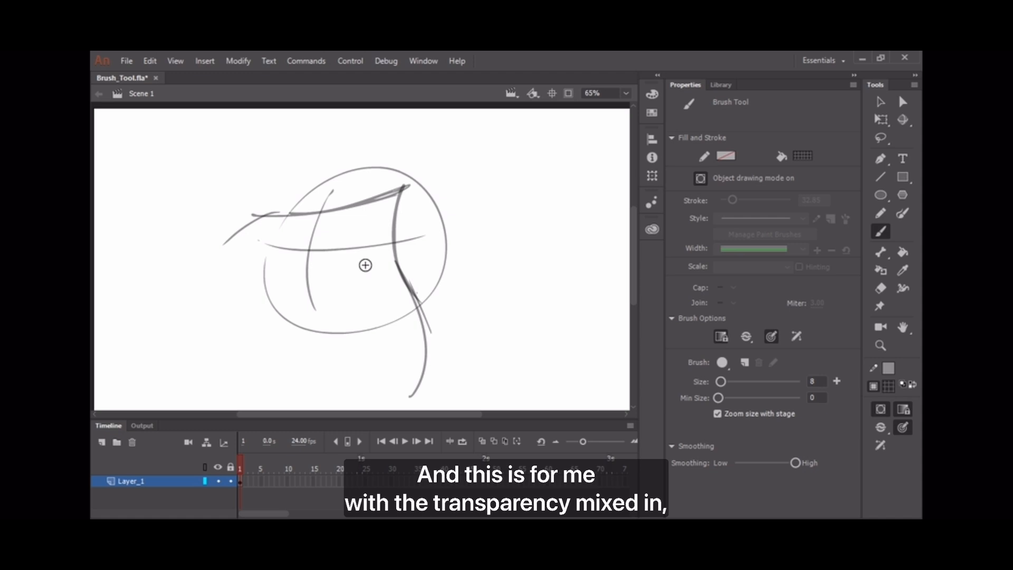
Sketch the cheek contour, both lidded eyes, a small nose and the lips along the face guidelines
{"action": "mouse_move", "coordinate": [319, 175]}
{"action": "left_mouse_down"}
{"action": "mouse_move", "coordinate": [266, 298]}
{"action": "mouse_move", "coordinate": [294, 326]}
{"action": "left_mouse_up"}
{"action": "mouse_move", "coordinate": [339, 248]}
{"action": "left_mouse_down"}
{"action": "mouse_move", "coordinate": [387, 229]}
{"action": "mouse_move", "coordinate": [393, 244]}
{"action": "left_mouse_up"}
{"action": "left_click_drag", "start_coordinate": [338, 248], "coordinate": [411, 240]}
{"action": "left_click_drag", "start_coordinate": [284, 243], "coordinate": [296, 243]}
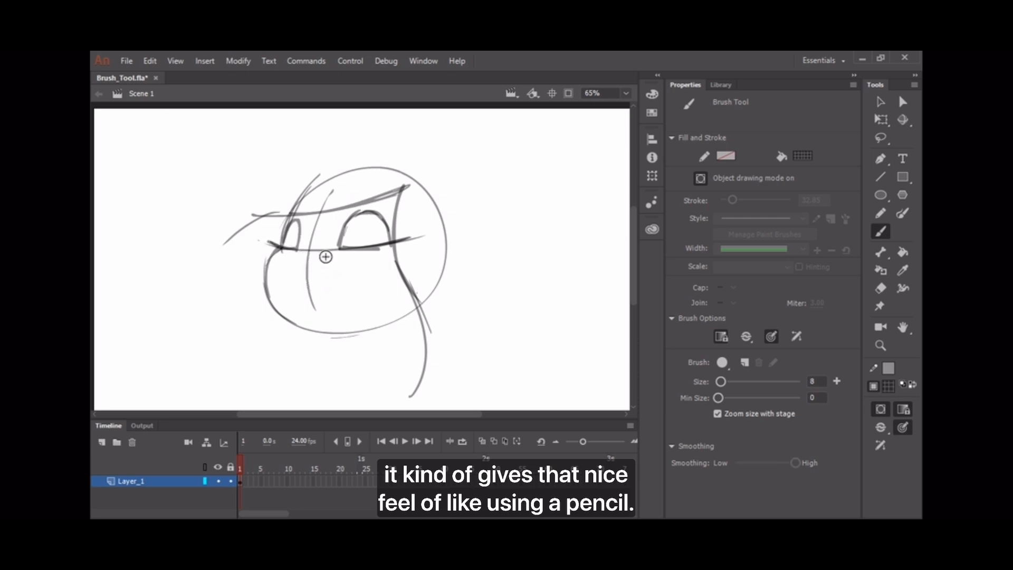
{"action": "left_click_drag", "start_coordinate": [306, 258], "coordinate": [333, 285]}
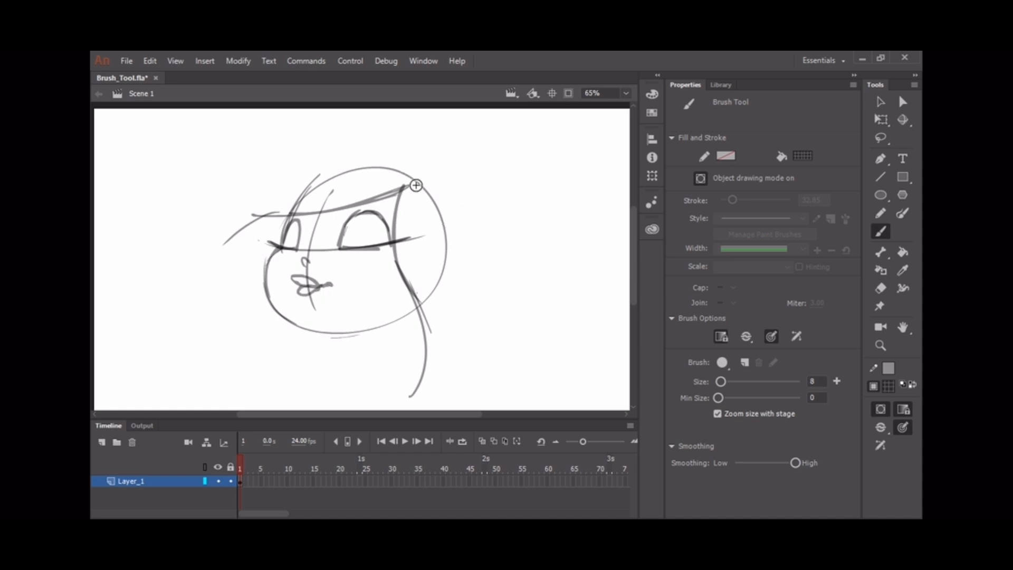
Sketch the ponytail's outer curve behind the head, plus the front of the neck and the shoulder
{"action": "left_click_drag", "start_coordinate": [444, 171], "coordinate": [482, 178]}
{"action": "mouse_move", "coordinate": [469, 180]}
{"action": "left_mouse_down"}
{"action": "mouse_move", "coordinate": [504, 227]}
{"action": "mouse_move", "coordinate": [494, 382]}
{"action": "mouse_move", "coordinate": [539, 381]}
{"action": "left_mouse_up"}
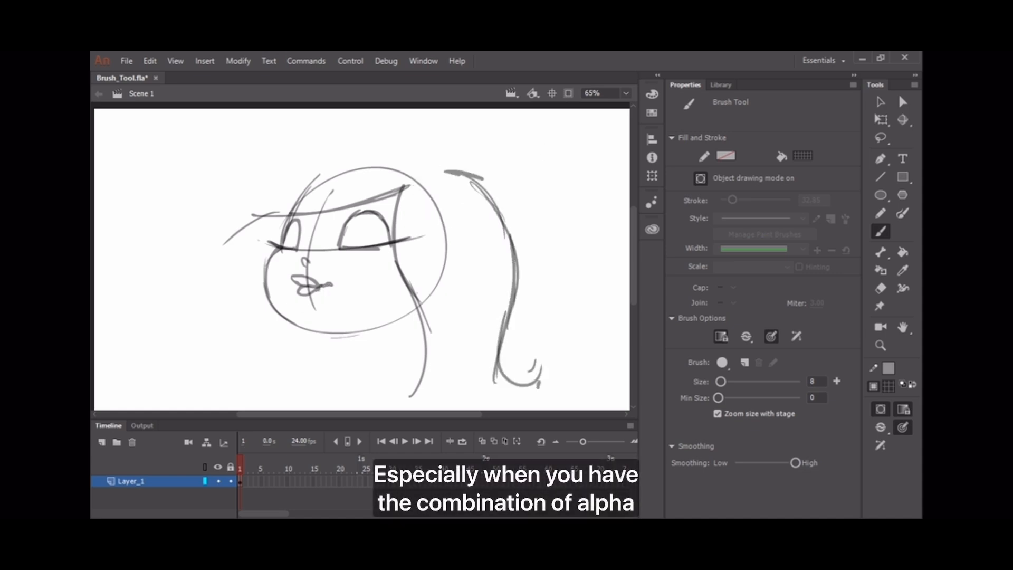
{"action": "mouse_move", "coordinate": [369, 331]}
{"action": "left_mouse_down"}
{"action": "mouse_move", "coordinate": [359, 383]}
{"action": "mouse_move", "coordinate": [316, 407]}
{"action": "left_mouse_up"}
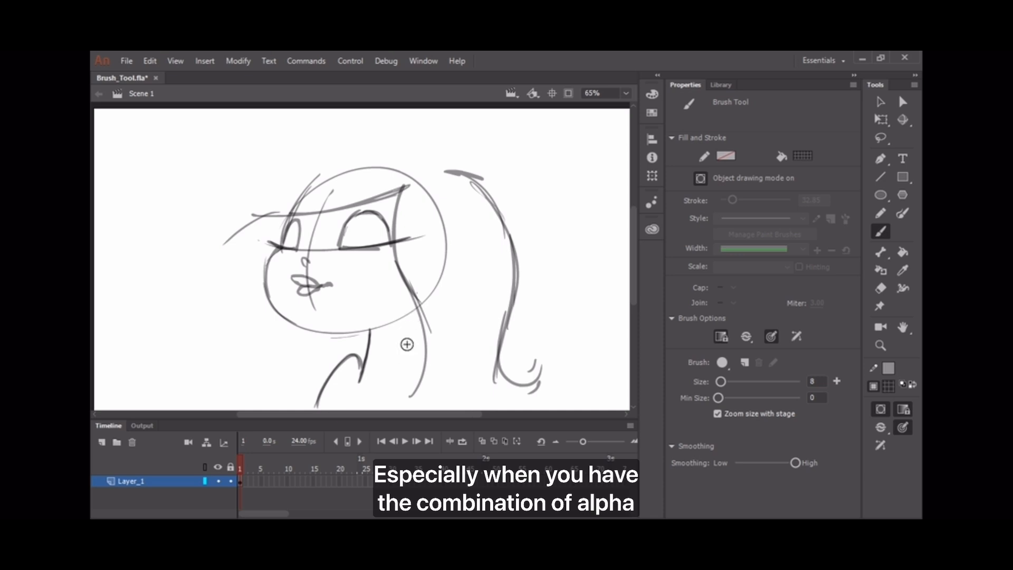
Sketch the hair's crown from the ponytail over the head, the fringe and the long locks in front of the face
{"action": "left_click_drag", "start_coordinate": [446, 171], "coordinate": [450, 176]}
{"action": "left_click_drag", "start_coordinate": [223, 165], "coordinate": [441, 132]}
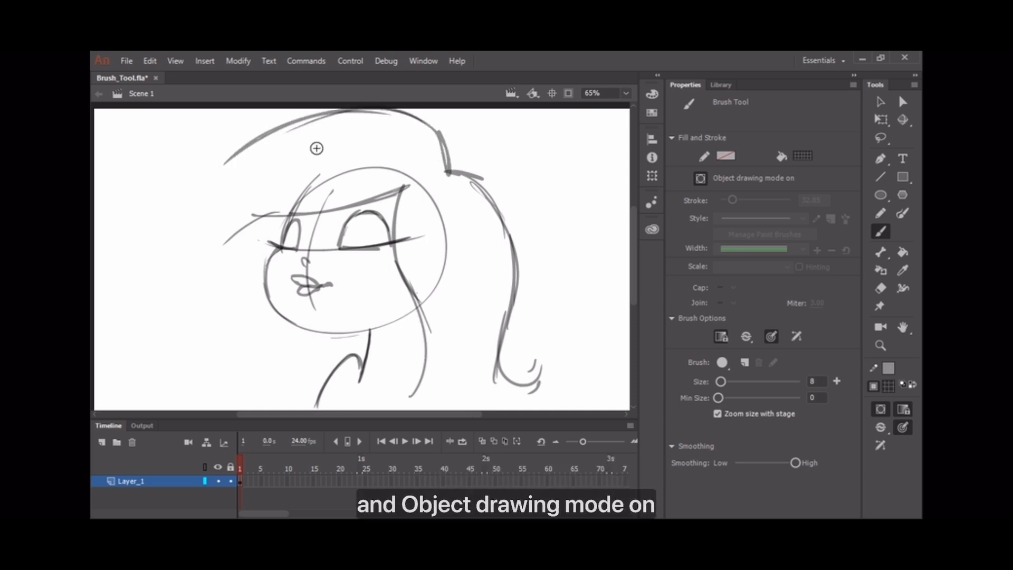
{"action": "mouse_move", "coordinate": [413, 181]}
{"action": "left_mouse_down"}
{"action": "mouse_move", "coordinate": [252, 216]}
{"action": "mouse_move", "coordinate": [214, 257]}
{"action": "left_mouse_up"}
{"action": "left_click_drag", "start_coordinate": [240, 217], "coordinate": [277, 397]}
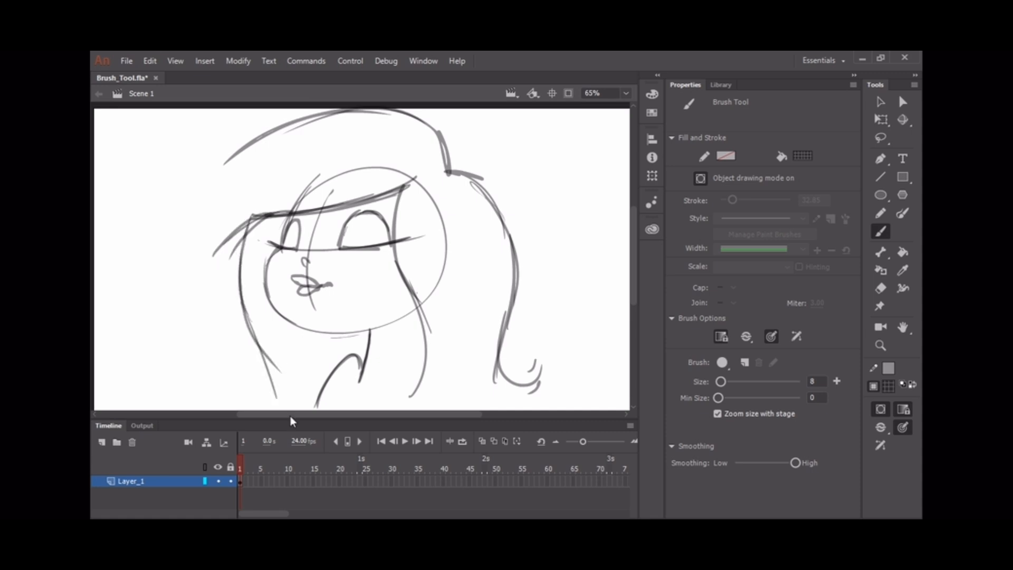
{"action": "left_click_drag", "start_coordinate": [264, 131], "coordinate": [226, 357]}
{"action": "left_click_drag", "start_coordinate": [186, 209], "coordinate": [195, 408]}
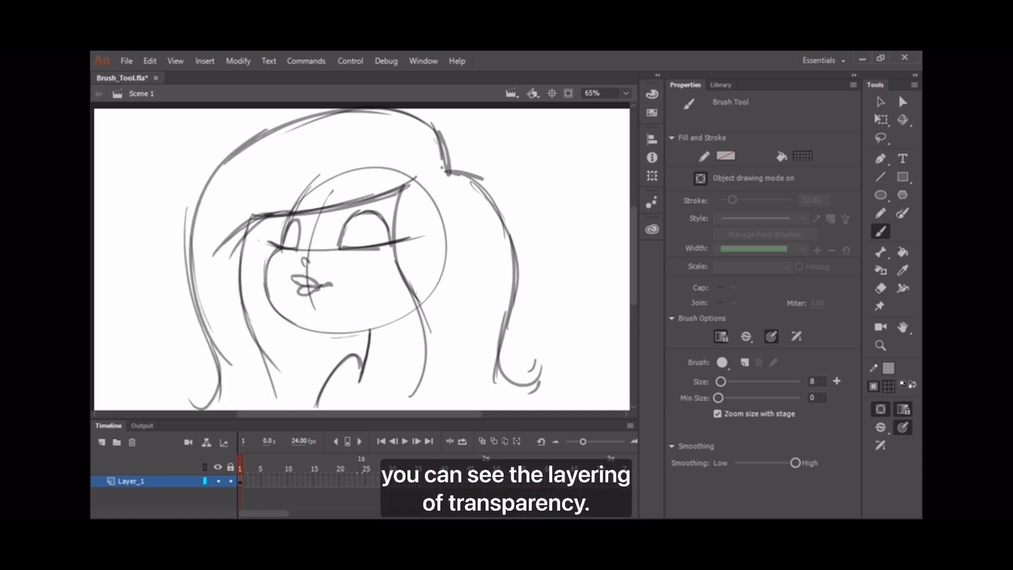
Reinforce the fringe, jaw, larger eye and ponytail with overlapping strokes, and shade the neck beneath the jaw
{"action": "mouse_move", "coordinate": [442, 174]}
{"action": "left_mouse_down"}
{"action": "mouse_move", "coordinate": [174, 230]}
{"action": "mouse_move", "coordinate": [249, 217]}
{"action": "left_mouse_up"}
{"action": "mouse_move", "coordinate": [428, 290]}
{"action": "left_mouse_down"}
{"action": "mouse_move", "coordinate": [360, 326]}
{"action": "mouse_move", "coordinate": [301, 332]}
{"action": "left_mouse_up"}
{"action": "mouse_move", "coordinate": [345, 218]}
{"action": "left_mouse_down"}
{"action": "mouse_move", "coordinate": [338, 231]}
{"action": "mouse_move", "coordinate": [417, 237]}
{"action": "left_mouse_up"}
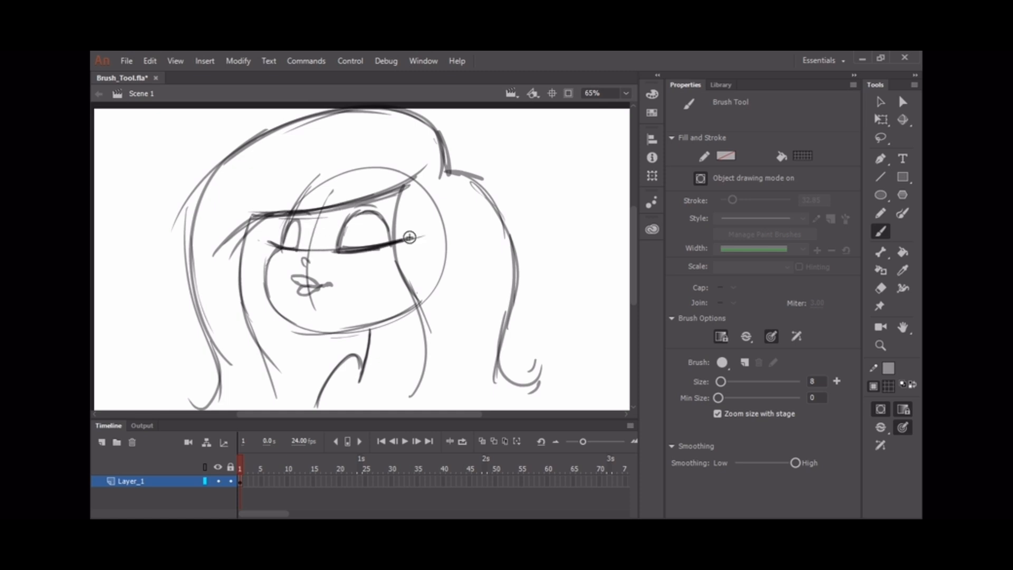
{"action": "left_click_drag", "start_coordinate": [438, 174], "coordinate": [497, 355]}
{"action": "left_click_drag", "start_coordinate": [515, 248], "coordinate": [519, 364]}
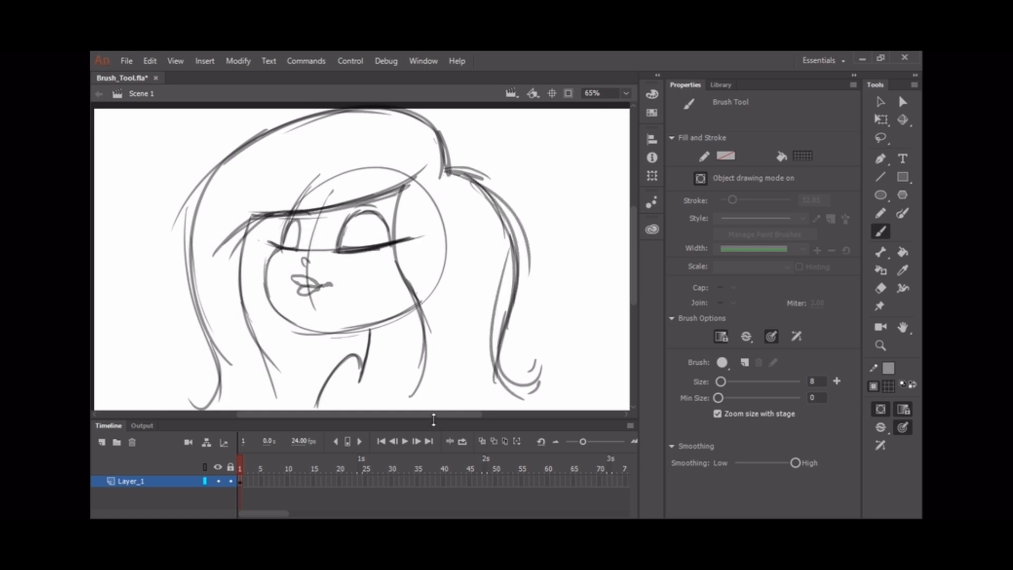
{"action": "left_click_drag", "start_coordinate": [432, 420], "coordinate": [433, 431]}
{"action": "left_click_drag", "start_coordinate": [541, 361], "coordinate": [540, 370]}
{"action": "mouse_move", "coordinate": [374, 339]}
{"action": "left_mouse_down"}
{"action": "mouse_move", "coordinate": [423, 329]}
{"action": "mouse_move", "coordinate": [380, 340]}
{"action": "left_mouse_up"}
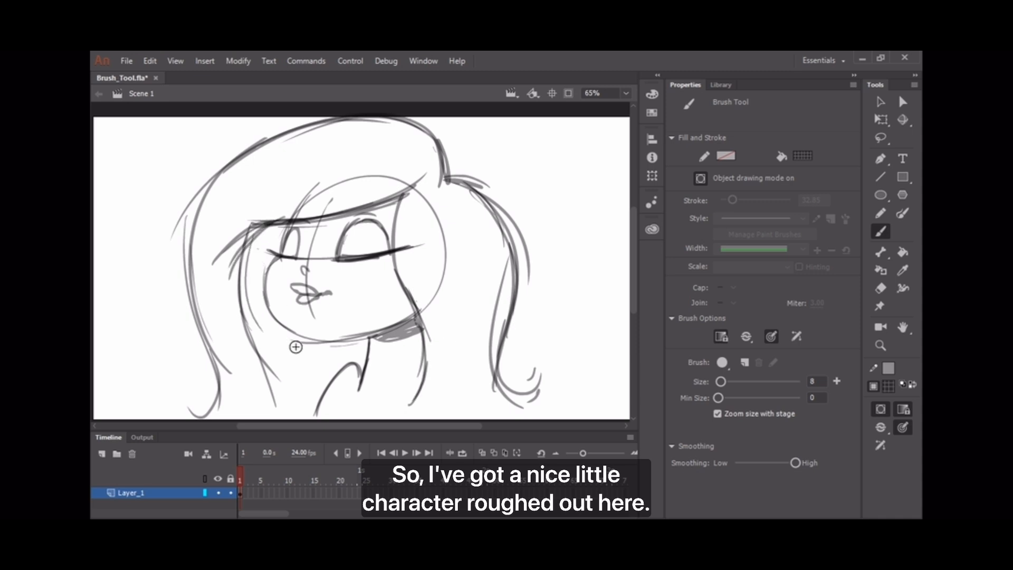
Add flowing inner strands to the long hair beside the face and to the ponytail
{"action": "left_click_drag", "start_coordinate": [229, 253], "coordinate": [226, 324]}
{"action": "left_click_drag", "start_coordinate": [223, 272], "coordinate": [261, 405]}
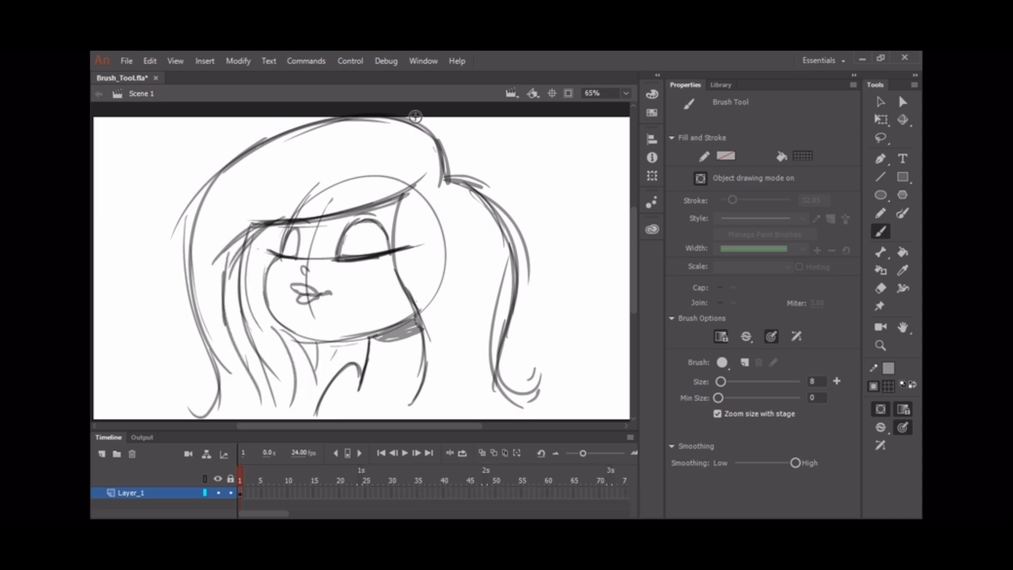
{"action": "left_click_drag", "start_coordinate": [439, 188], "coordinate": [495, 380]}
{"action": "mouse_move", "coordinate": [439, 190]}
{"action": "left_mouse_down"}
{"action": "mouse_move", "coordinate": [448, 293]}
{"action": "mouse_move", "coordinate": [471, 363]}
{"action": "left_mouse_up"}
{"action": "left_click_drag", "start_coordinate": [437, 199], "coordinate": [436, 221]}
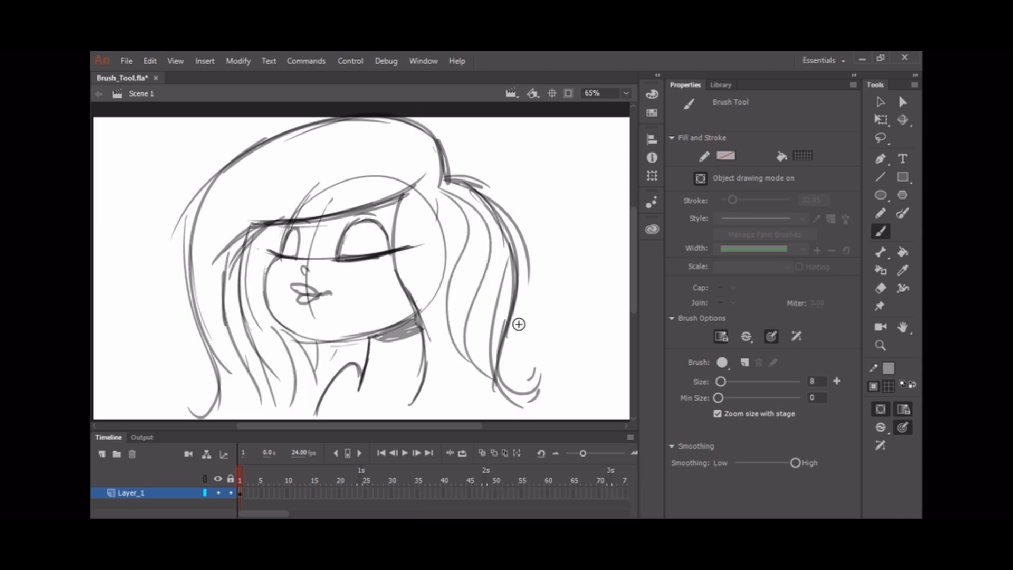
Insert a blank keyframe at frame 2 of Layer_1 and turn on onion skinning
{"action": "left_click", "coordinate": [245, 492]}
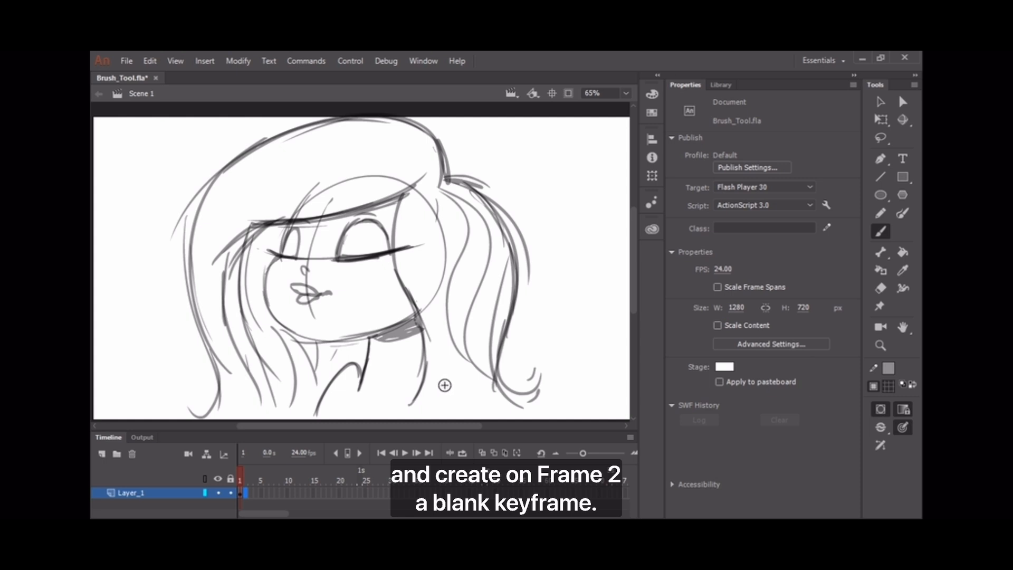
{"action": "key", "text": "F7"}
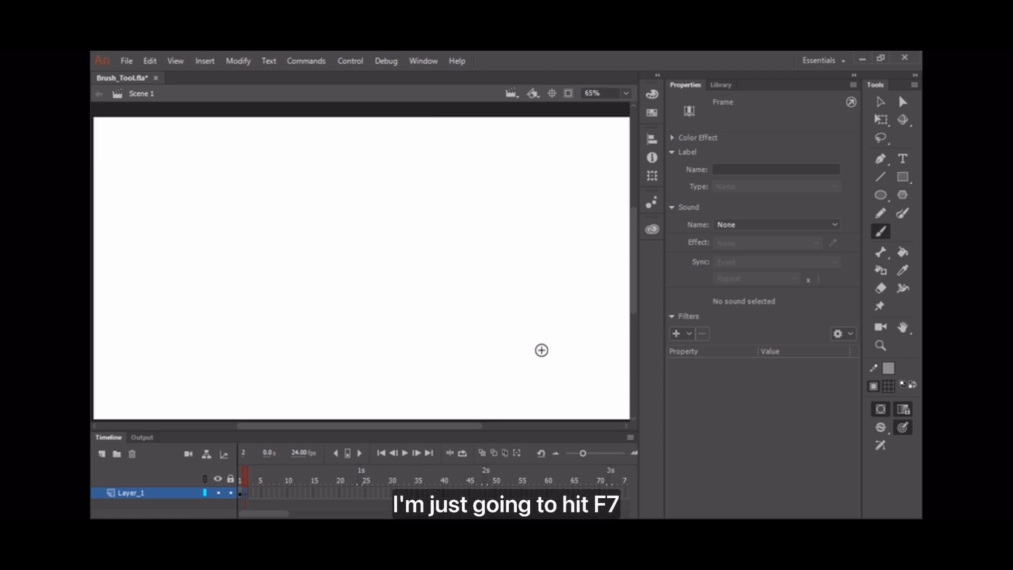
{"action": "left_click", "coordinate": [483, 452]}
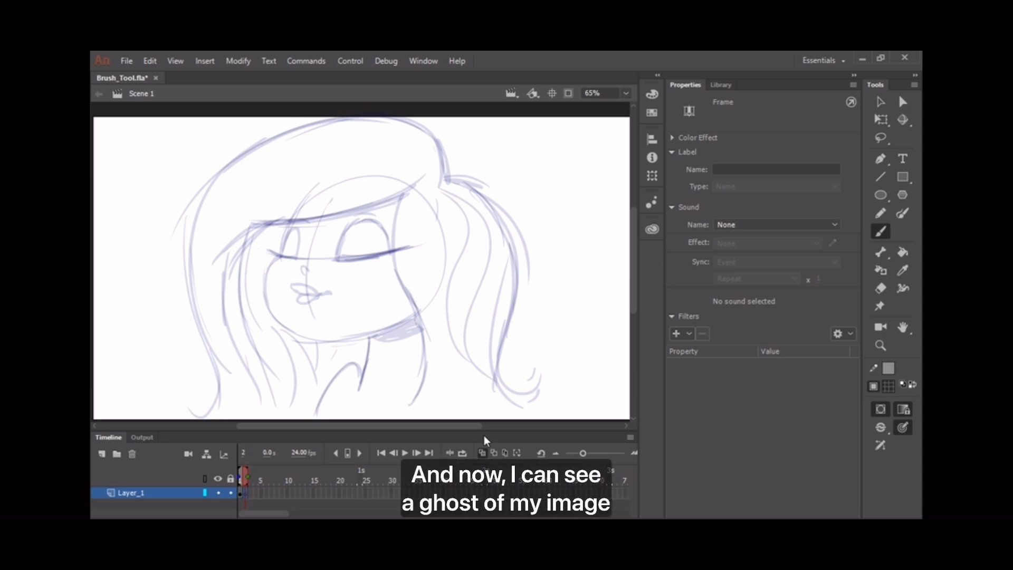
Set the brush fill to black #000000 with 100% alpha
{"action": "left_click", "coordinate": [889, 385]}
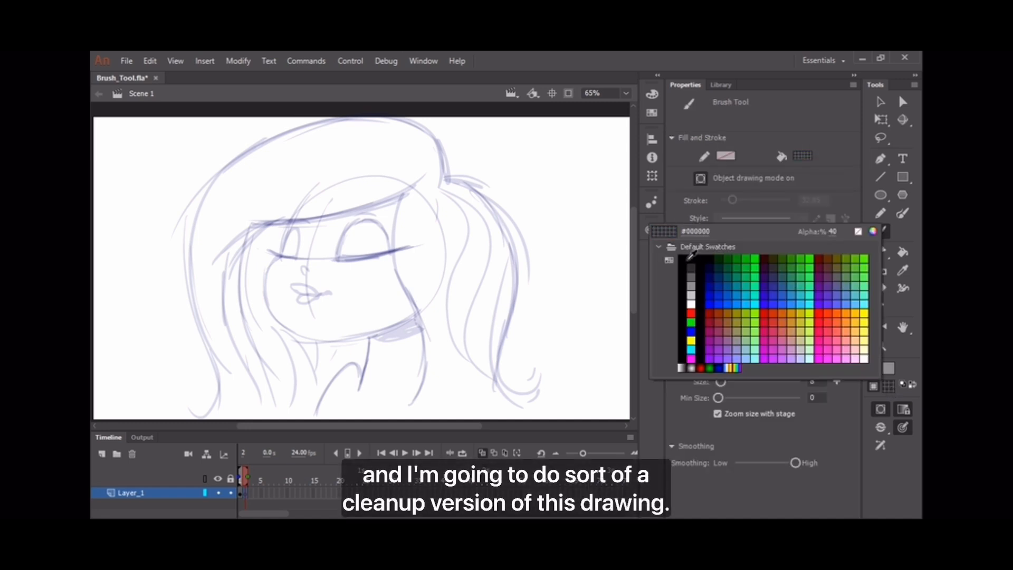
{"action": "left_click", "coordinate": [690, 258]}
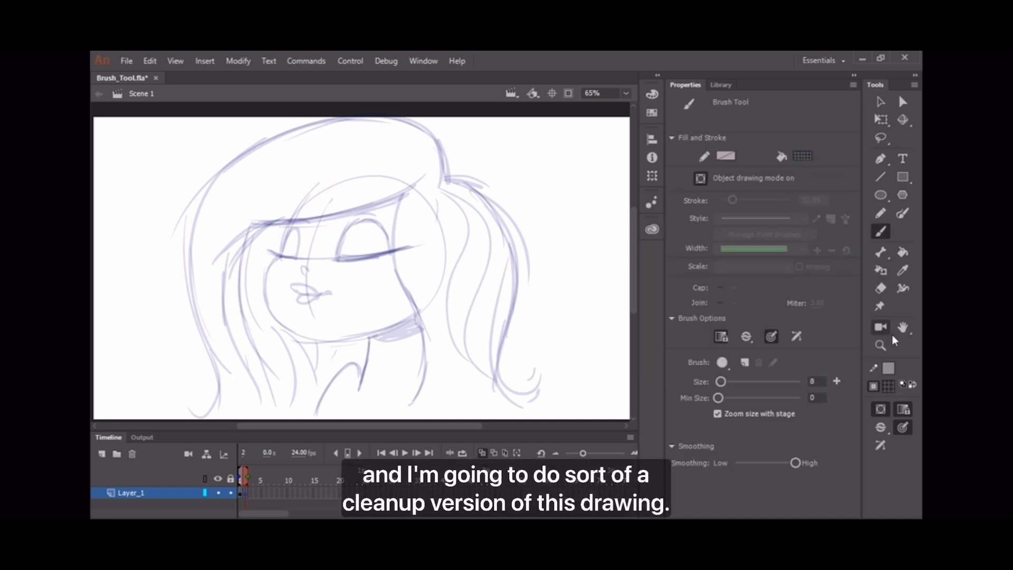
{"action": "left_click", "coordinate": [650, 95]}
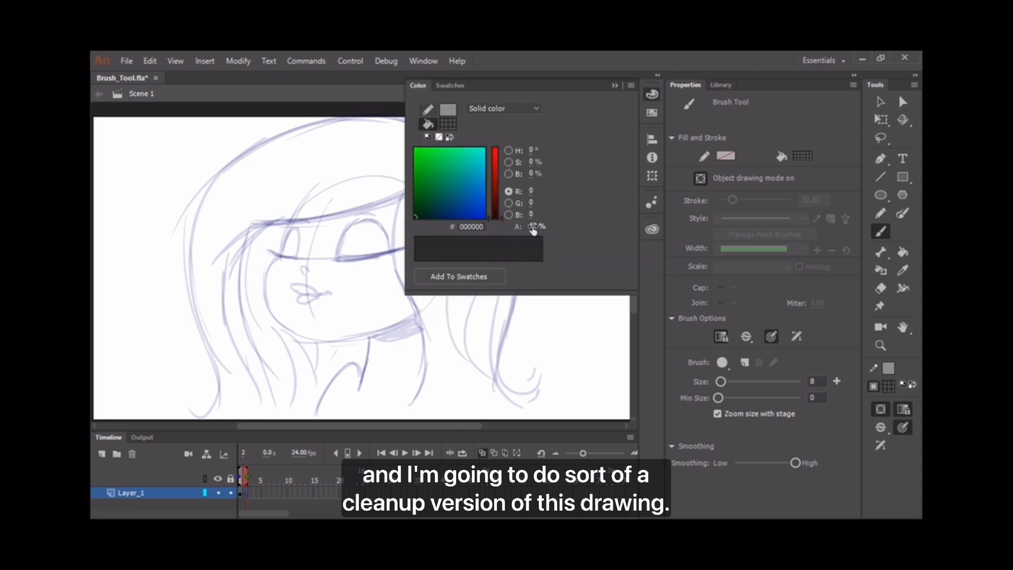
{"action": "left_click_drag", "start_coordinate": [534, 227], "coordinate": [693, 231]}
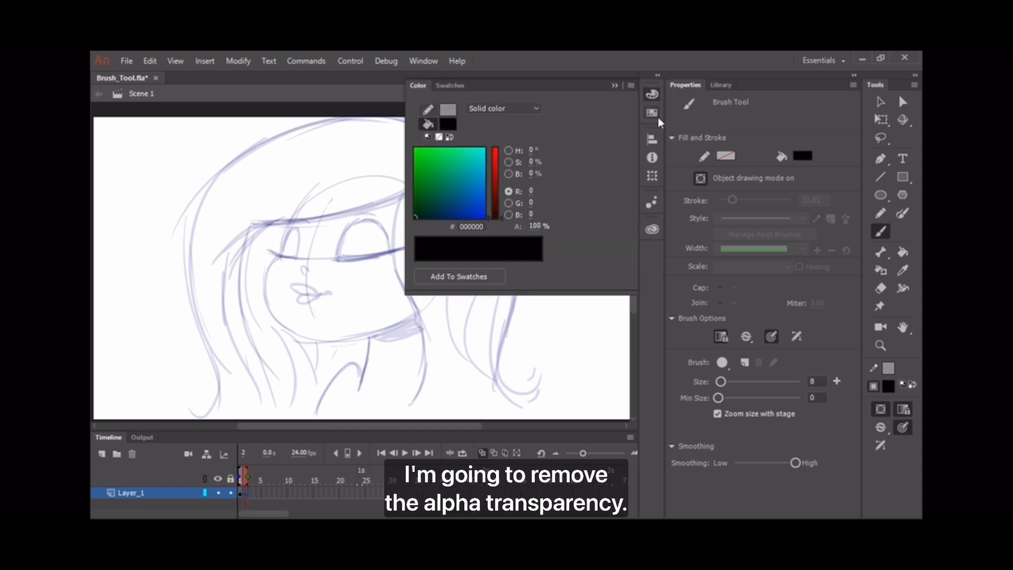
{"action": "left_click", "coordinate": [615, 86]}
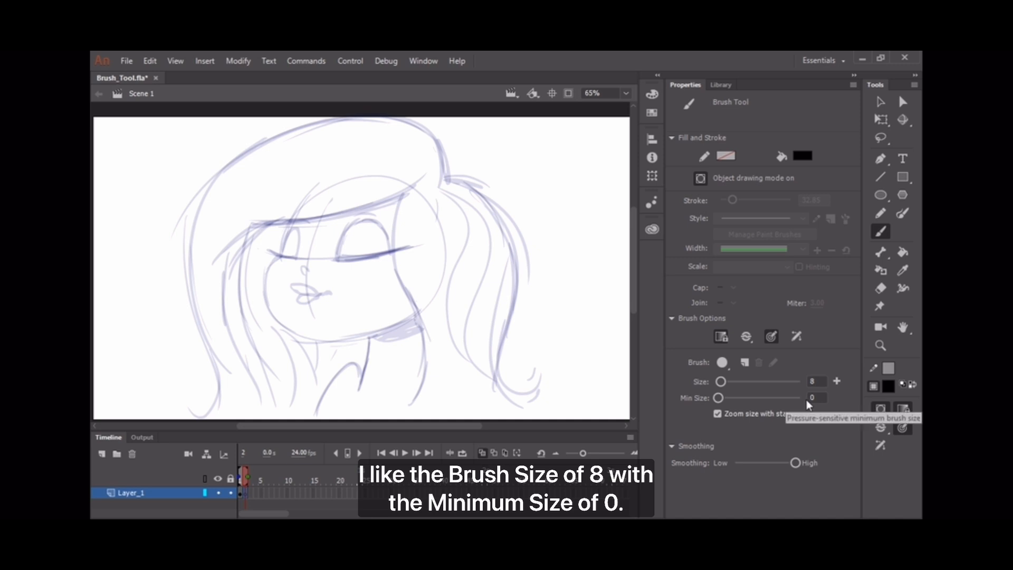
Save brush sizes 8, 24, 40 and 51 as presets and set the minimum brush size to 3
{"action": "left_click", "coordinate": [839, 382]}
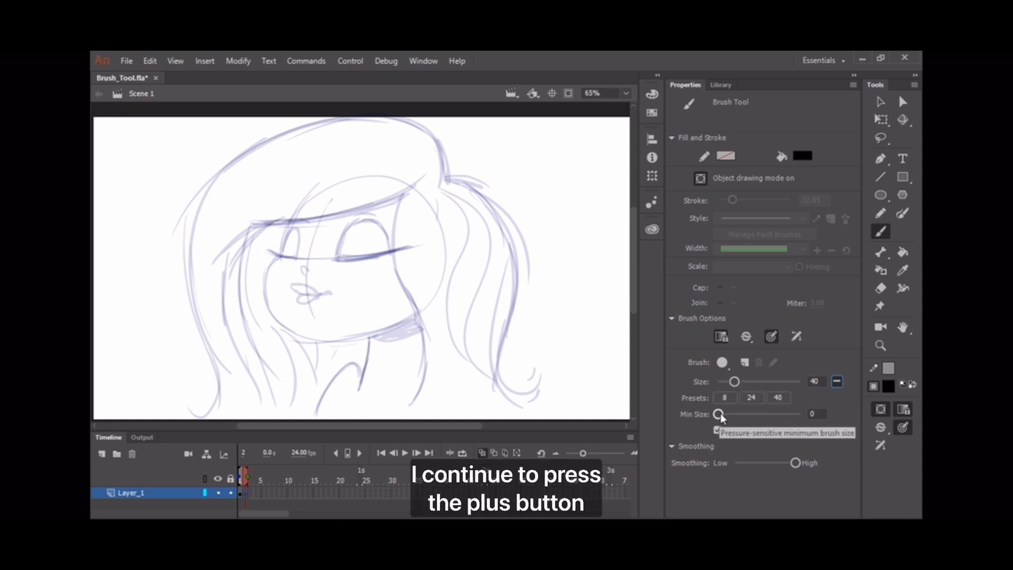
{"action": "left_click", "coordinate": [719, 414]}
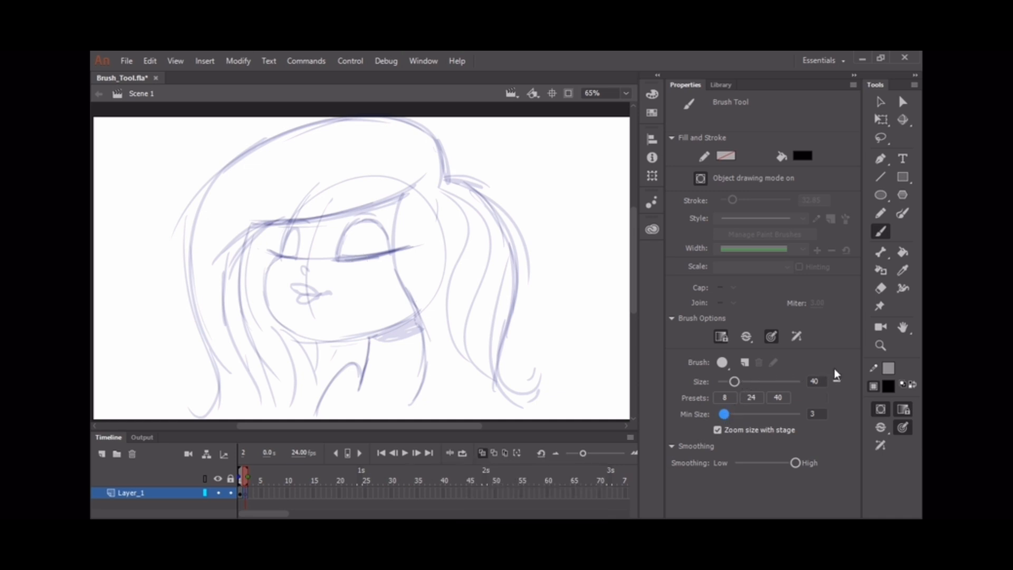
{"action": "left_click_drag", "start_coordinate": [734, 380], "coordinate": [738, 381]}
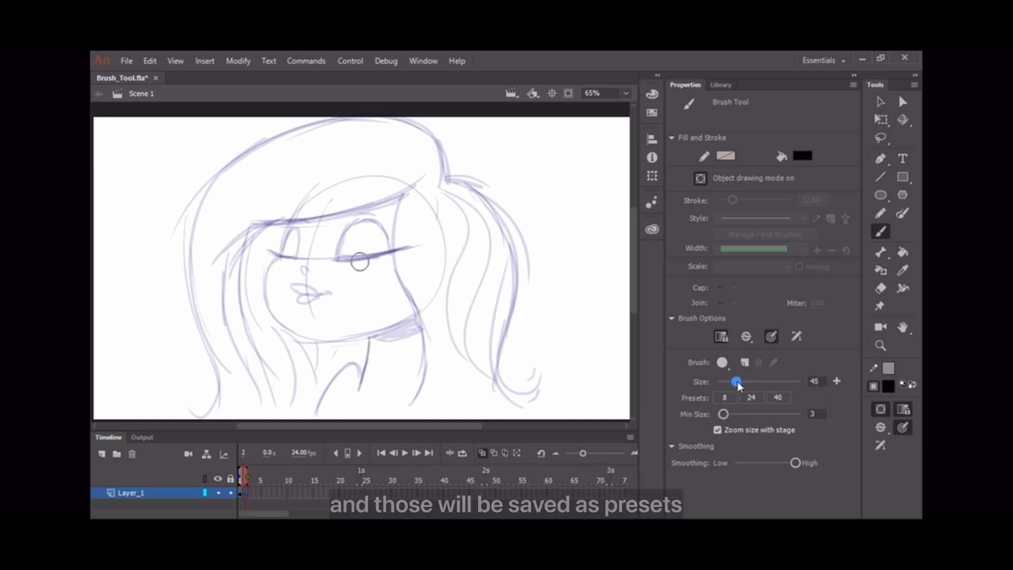
{"action": "left_click", "coordinate": [837, 381]}
Try the saved 40 and 24 brush size presets, ending on the size 8 preset
{"action": "left_click", "coordinate": [781, 397]}
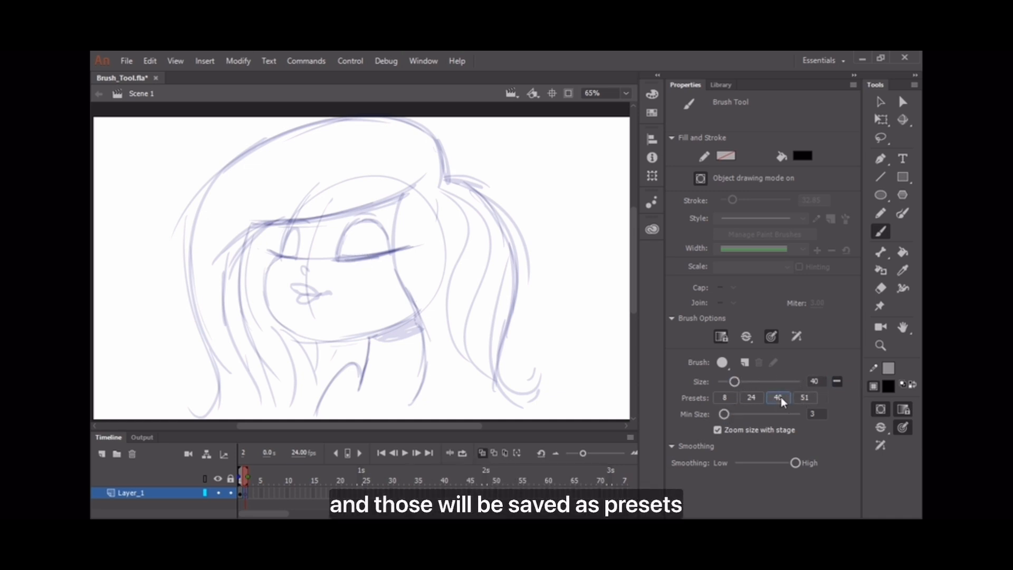
{"action": "left_click", "coordinate": [749, 398]}
{"action": "left_click", "coordinate": [726, 397]}
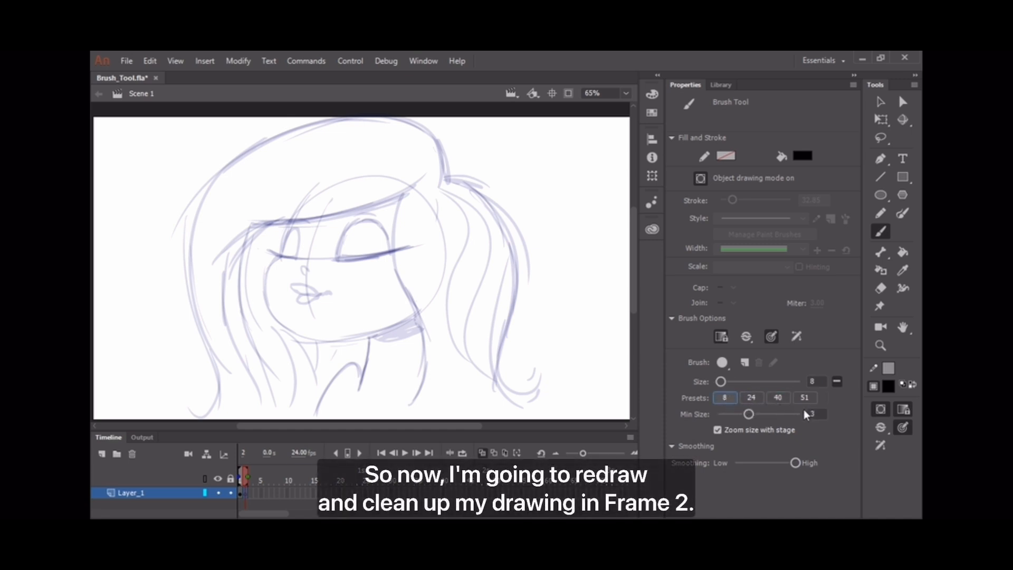
Turn off object drawing mode and ink the main outlines of the fringe, outer hair, ponytail and face over the sketch
{"action": "key", "text": "j"}
{"action": "mouse_move", "coordinate": [425, 174]}
{"action": "left_mouse_down"}
{"action": "mouse_move", "coordinate": [241, 229]}
{"action": "mouse_move", "coordinate": [399, 231]}
{"action": "mouse_move", "coordinate": [417, 404]}
{"action": "left_mouse_up"}
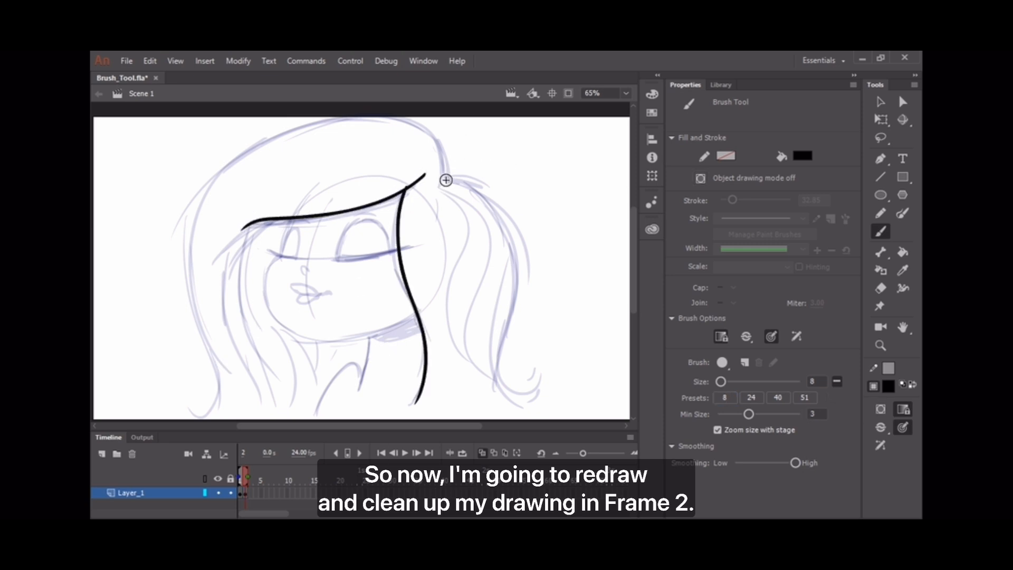
{"action": "mouse_move", "coordinate": [453, 174]}
{"action": "left_mouse_down"}
{"action": "mouse_move", "coordinate": [536, 400]}
{"action": "mouse_move", "coordinate": [175, 260]}
{"action": "left_mouse_up"}
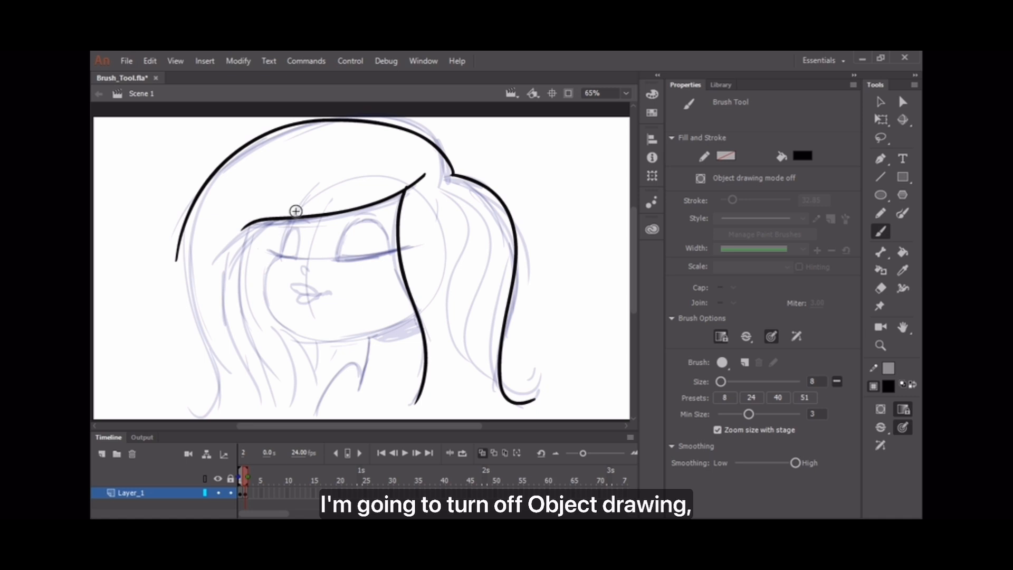
{"action": "mouse_move", "coordinate": [284, 243]}
{"action": "left_mouse_down"}
{"action": "mouse_move", "coordinate": [293, 333]}
{"action": "mouse_move", "coordinate": [414, 315]}
{"action": "left_mouse_up"}
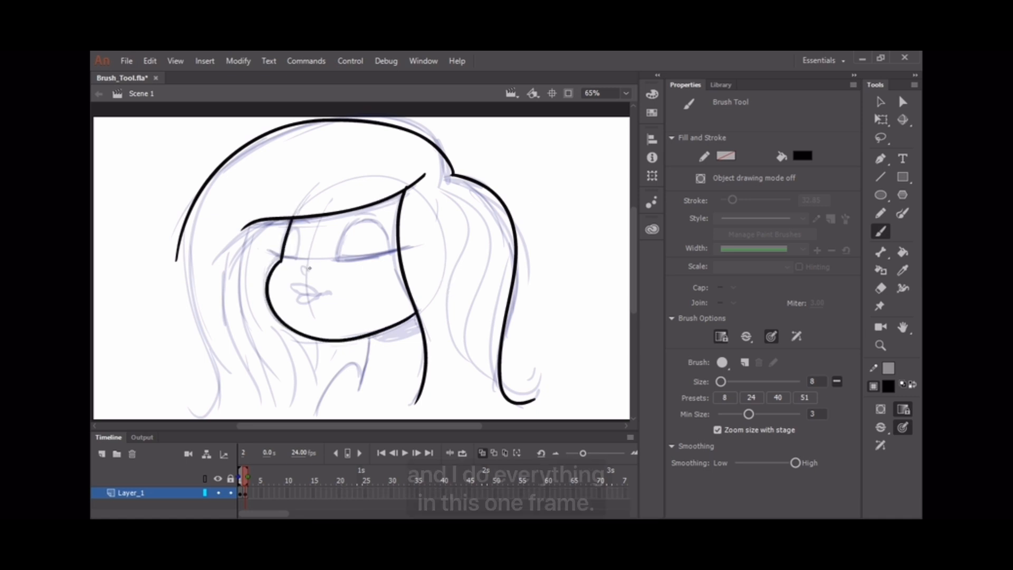
Ink the nose, the lips and the larger eye, giving the eye a thick lash line with brush size 14
{"action": "mouse_move", "coordinate": [309, 269]}
{"action": "left_mouse_down"}
{"action": "mouse_move", "coordinate": [293, 295]}
{"action": "mouse_move", "coordinate": [319, 300]}
{"action": "left_mouse_up"}
{"action": "mouse_move", "coordinate": [337, 258]}
{"action": "left_mouse_down"}
{"action": "mouse_move", "coordinate": [355, 223]}
{"action": "mouse_move", "coordinate": [382, 230]}
{"action": "mouse_move", "coordinate": [389, 249]}
{"action": "mouse_move", "coordinate": [336, 253]}
{"action": "mouse_move", "coordinate": [373, 222]}
{"action": "mouse_move", "coordinate": [340, 258]}
{"action": "mouse_move", "coordinate": [388, 254]}
{"action": "left_mouse_up"}
{"action": "key", "text": "ctrl+z"}
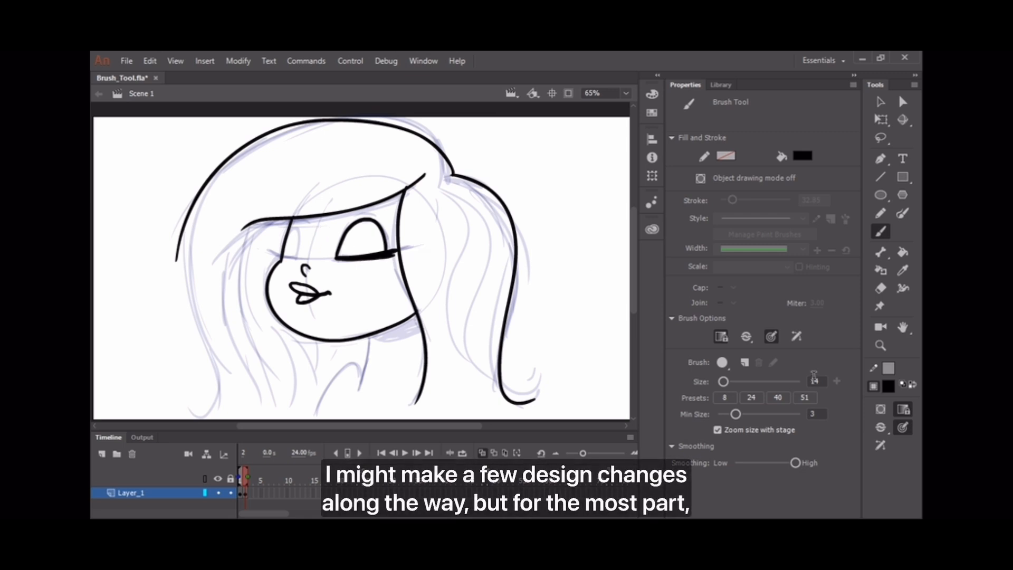
Ink the smaller eye's outline with brush size 8 and add its lash line with a slightly larger brush
{"action": "left_click", "coordinate": [724, 397]}
{"action": "left_click_drag", "start_coordinate": [299, 236], "coordinate": [299, 258]}
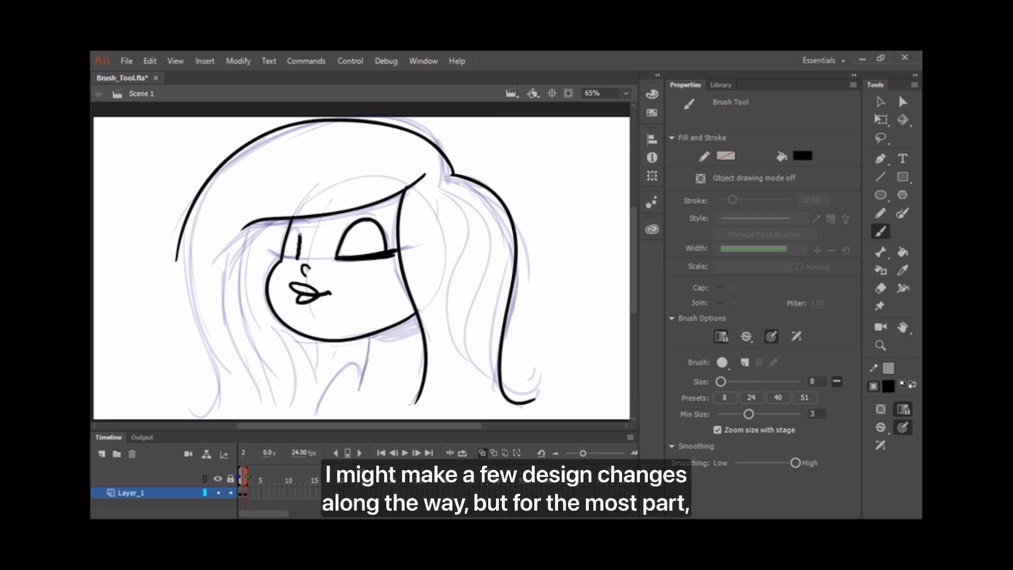
{"action": "left_click_drag", "start_coordinate": [721, 381], "coordinate": [723, 381]}
{"action": "left_click_drag", "start_coordinate": [298, 258], "coordinate": [272, 254]}
At brush size 8, ink the neck, the shoulder and the long hair's outer edge with its curled tip
{"action": "left_click", "coordinate": [724, 397]}
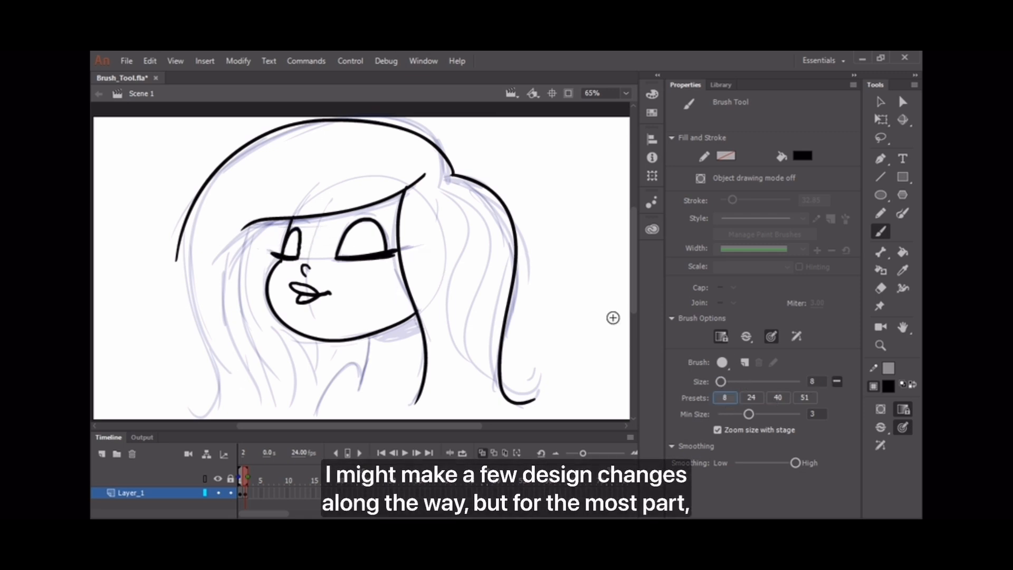
{"action": "mouse_move", "coordinate": [374, 335]}
{"action": "left_mouse_down"}
{"action": "mouse_move", "coordinate": [364, 400]}
{"action": "mouse_move", "coordinate": [325, 420]}
{"action": "left_mouse_up"}
{"action": "left_click_drag", "start_coordinate": [187, 222], "coordinate": [203, 420]}
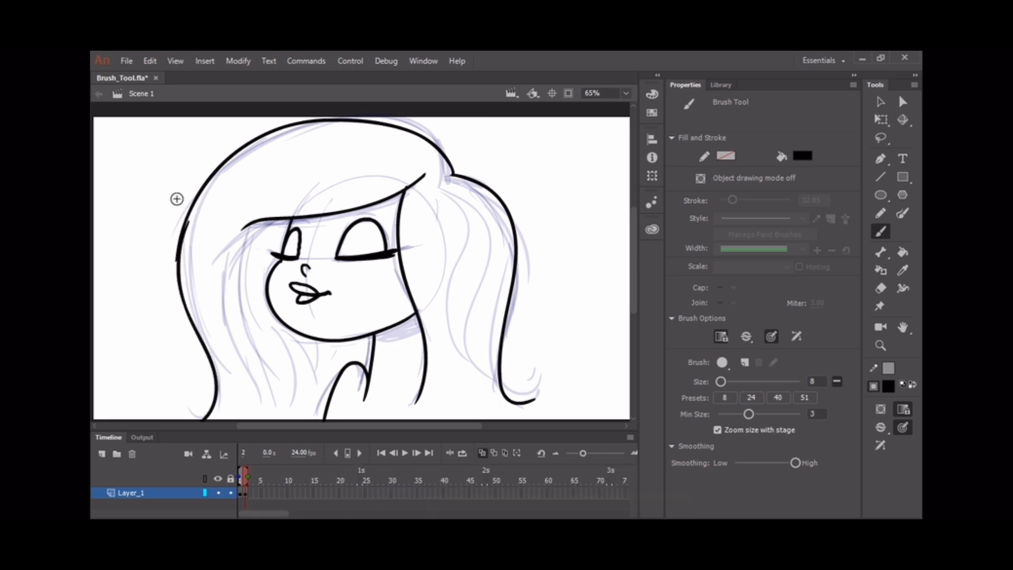
{"action": "left_click_drag", "start_coordinate": [163, 368], "coordinate": [174, 419]}
Ink the inner strands of the long hair beside the face and the sweeping strands across the crown and fringe
{"action": "left_click_drag", "start_coordinate": [249, 245], "coordinate": [289, 406]}
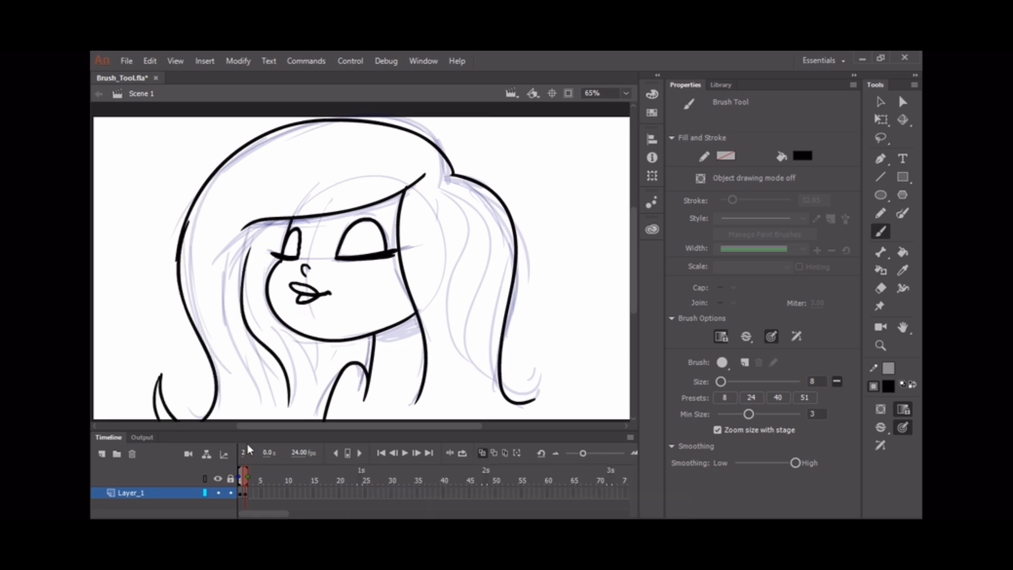
{"action": "left_click_drag", "start_coordinate": [232, 297], "coordinate": [270, 391]}
{"action": "mouse_move", "coordinate": [422, 166]}
{"action": "left_mouse_down"}
{"action": "mouse_move", "coordinate": [215, 308]}
{"action": "mouse_move", "coordinate": [212, 233]}
{"action": "left_mouse_up"}
{"action": "left_click_drag", "start_coordinate": [417, 149], "coordinate": [251, 164]}
{"action": "left_click_drag", "start_coordinate": [384, 149], "coordinate": [247, 175]}
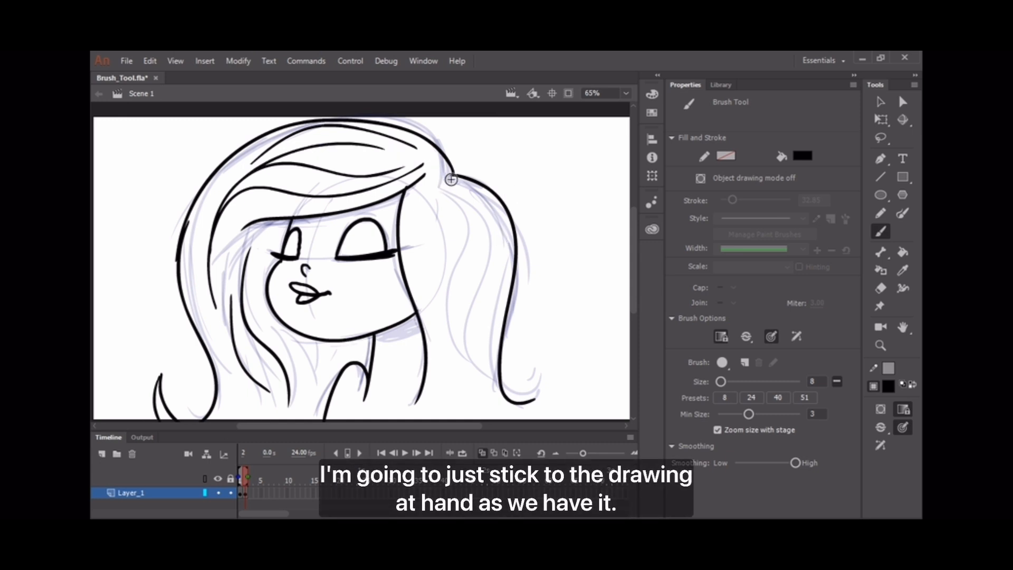
Ink flowing inner strands down the ponytail, redoing the first stroke from the hair tie
{"action": "mouse_move", "coordinate": [449, 179]}
{"action": "left_mouse_down"}
{"action": "mouse_move", "coordinate": [483, 403]}
{"action": "mouse_move", "coordinate": [460, 400]}
{"action": "left_mouse_up"}
{"action": "key", "text": "ctrl+z"}
{"action": "mouse_move", "coordinate": [452, 185]}
{"action": "left_mouse_down"}
{"action": "mouse_move", "coordinate": [454, 362]}
{"action": "mouse_move", "coordinate": [414, 364]}
{"action": "mouse_move", "coordinate": [448, 390]}
{"action": "left_mouse_up"}
{"action": "left_click_drag", "start_coordinate": [449, 213], "coordinate": [457, 296]}
{"action": "left_click_drag", "start_coordinate": [490, 223], "coordinate": [484, 400]}
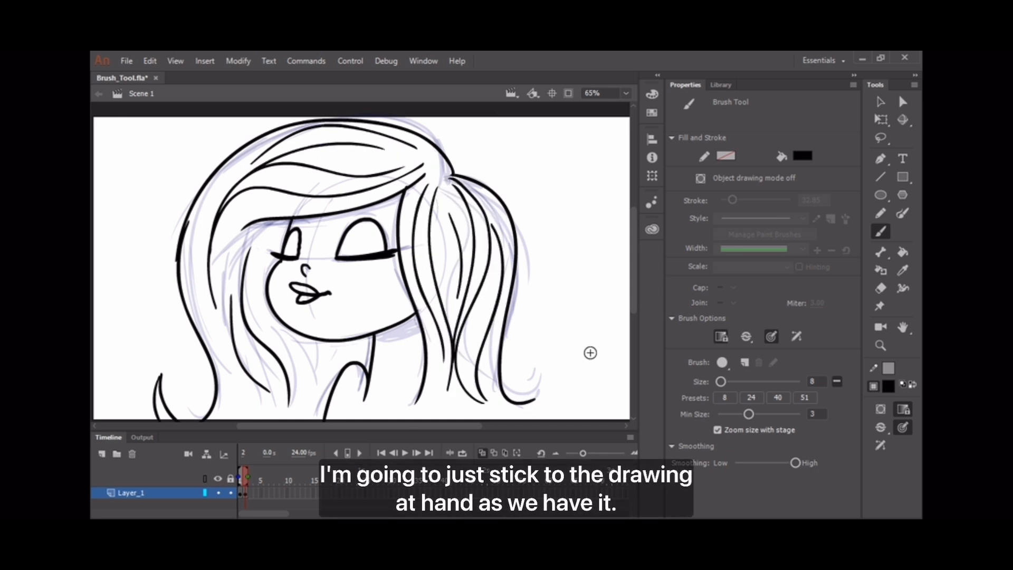
Set the brush fill to the light skin tone #FFEDD8 with 100% alpha
{"action": "left_click", "coordinate": [652, 94]}
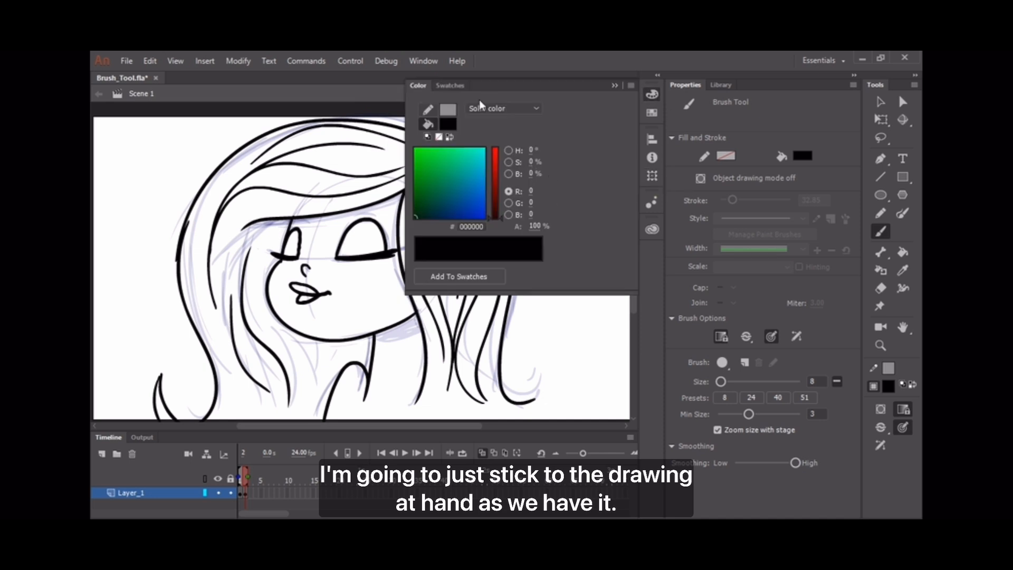
{"action": "left_click", "coordinate": [448, 124]}
{"action": "left_click", "coordinate": [448, 124]}
{"action": "left_click_drag", "start_coordinate": [532, 173], "coordinate": [532, 173]}
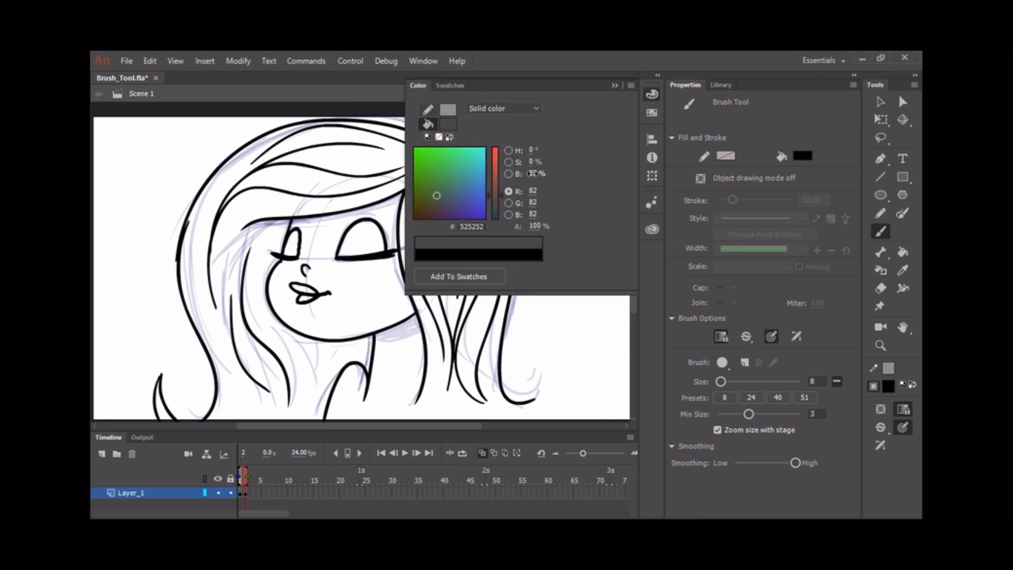
{"action": "left_click", "coordinate": [496, 172]}
{"action": "left_click", "coordinate": [449, 125]}
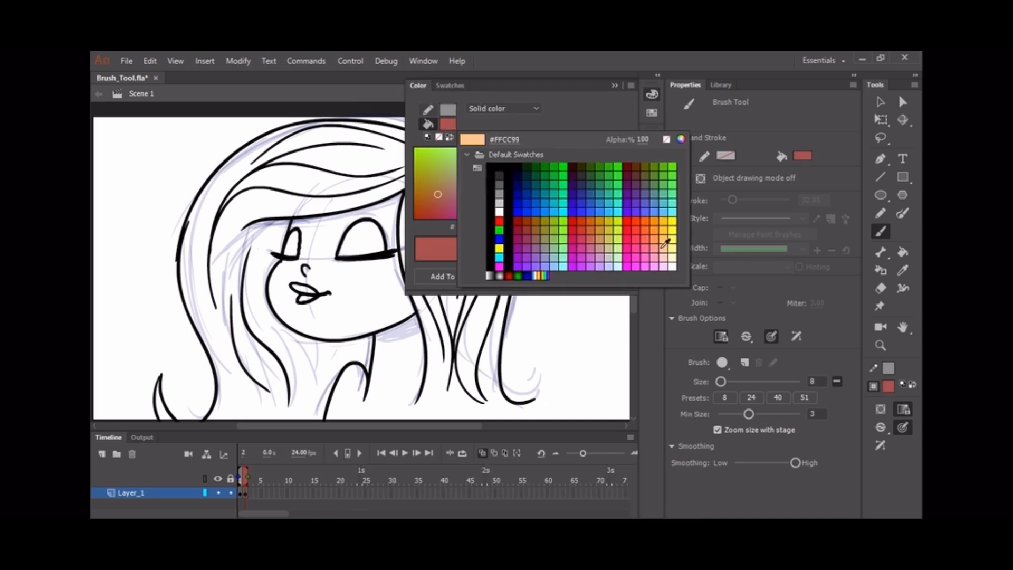
{"action": "left_click", "coordinate": [665, 265]}
{"action": "left_click_drag", "start_coordinate": [531, 150], "coordinate": [553, 171]}
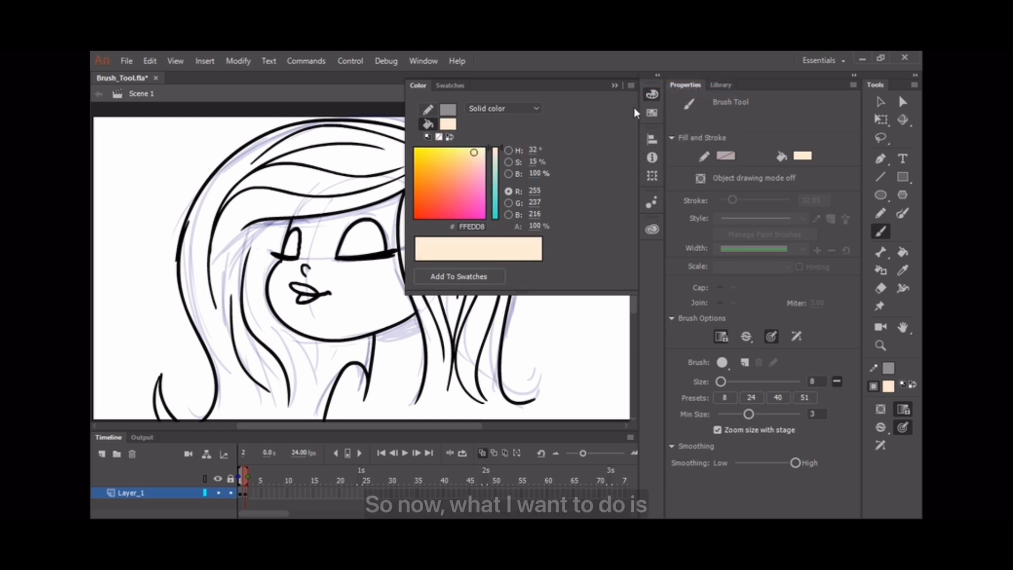
{"action": "left_click", "coordinate": [614, 85]}
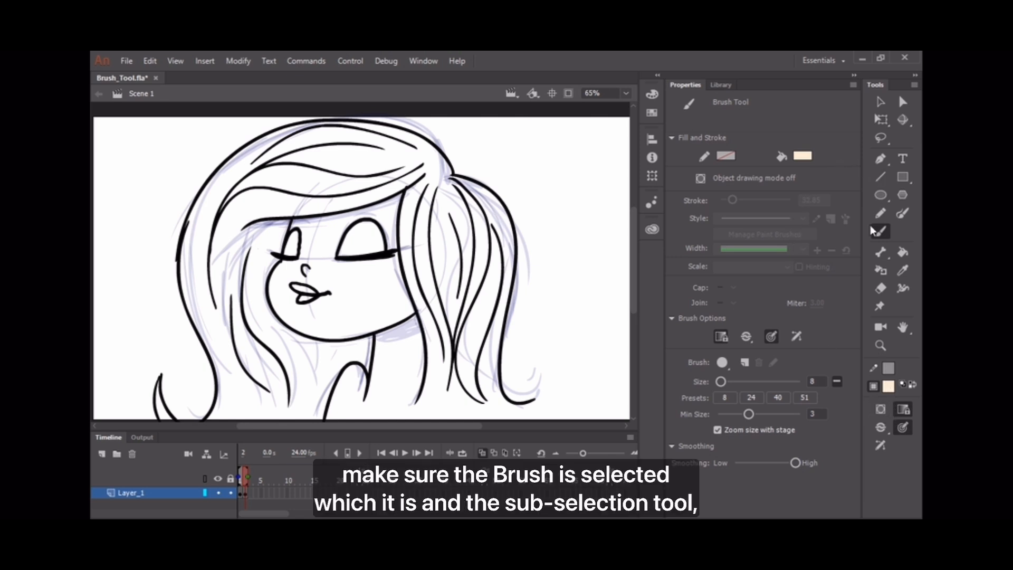
Set the brush to Paint Behind at size 68 and minimum size 11, and paint the face, neck and shoulder beneath the linework
{"action": "left_click", "coordinate": [883, 428]}
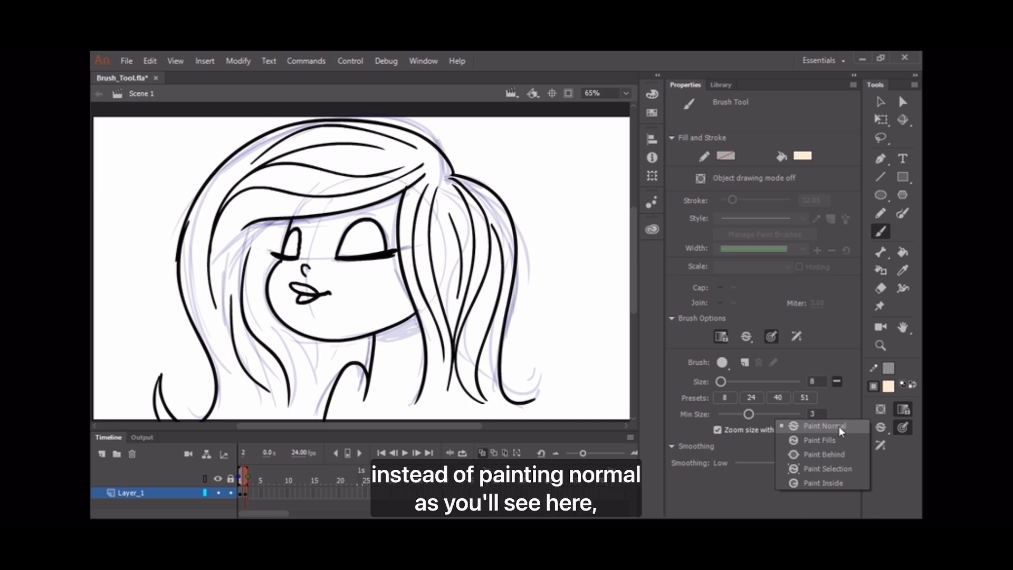
{"action": "left_click", "coordinate": [831, 457]}
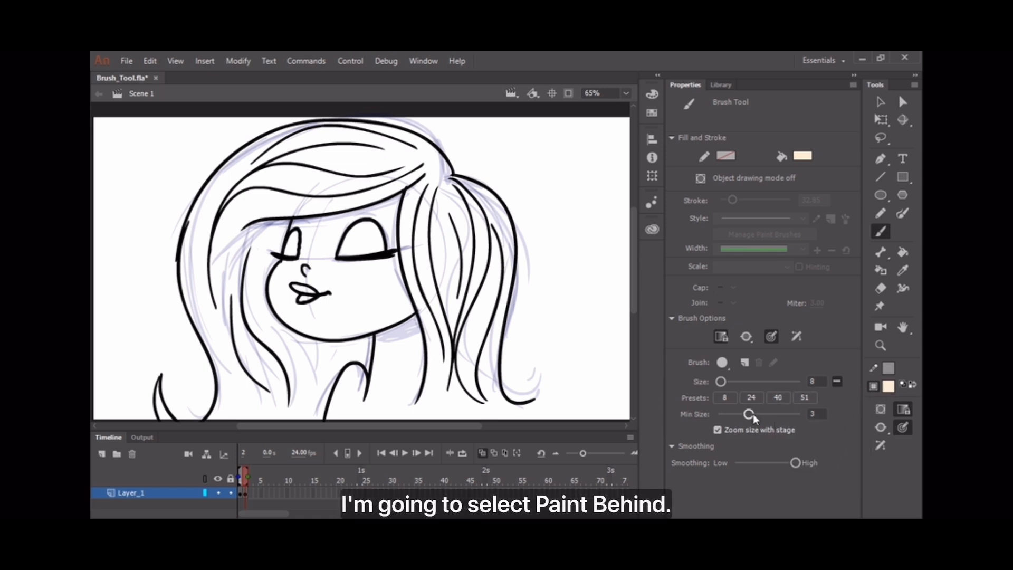
{"action": "left_click_drag", "start_coordinate": [748, 414], "coordinate": [759, 413]}
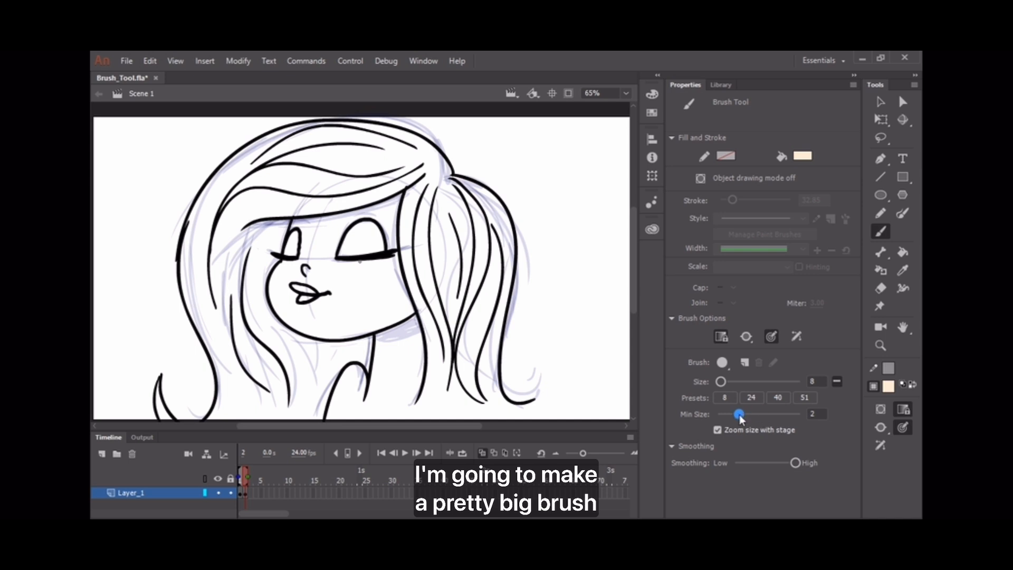
{"action": "left_click_drag", "start_coordinate": [723, 385], "coordinate": [748, 383]}
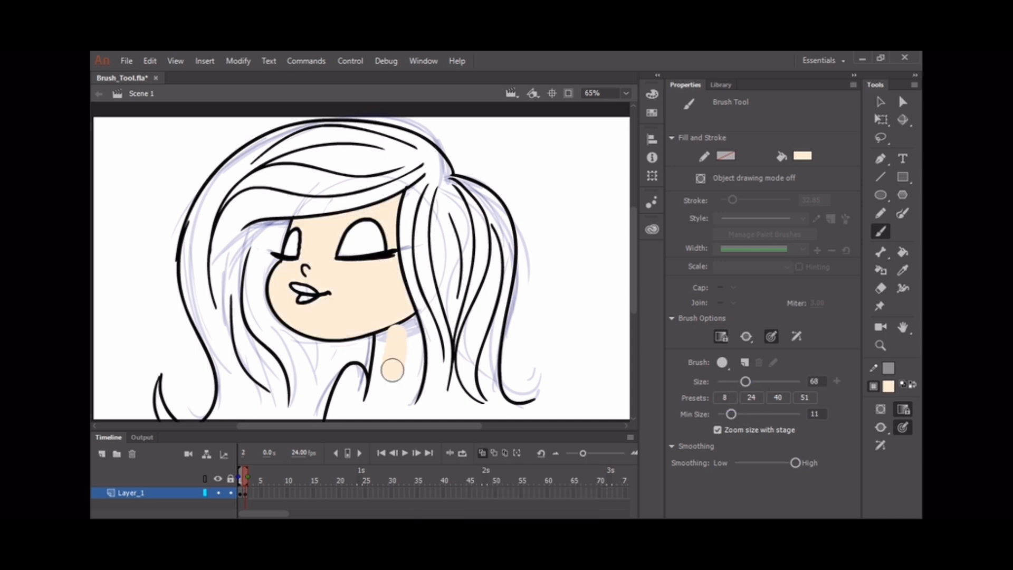
{"action": "left_click_drag", "start_coordinate": [396, 366], "coordinate": [398, 330]}
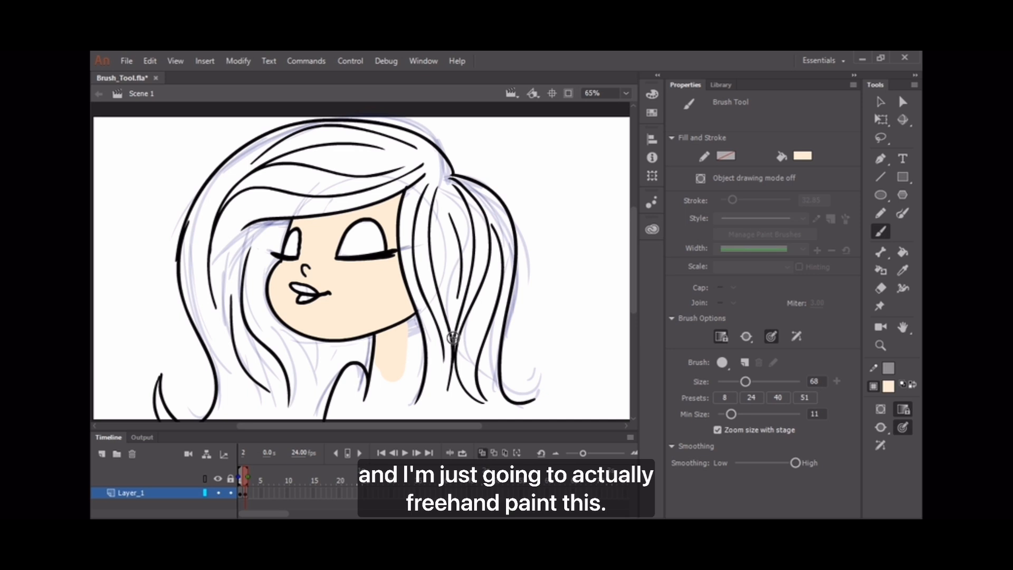
{"action": "mouse_move", "coordinate": [364, 393]}
{"action": "left_mouse_down"}
{"action": "mouse_move", "coordinate": [350, 387]}
{"action": "mouse_move", "coordinate": [343, 416]}
{"action": "mouse_move", "coordinate": [406, 334]}
{"action": "mouse_move", "coordinate": [403, 375]}
{"action": "left_mouse_up"}
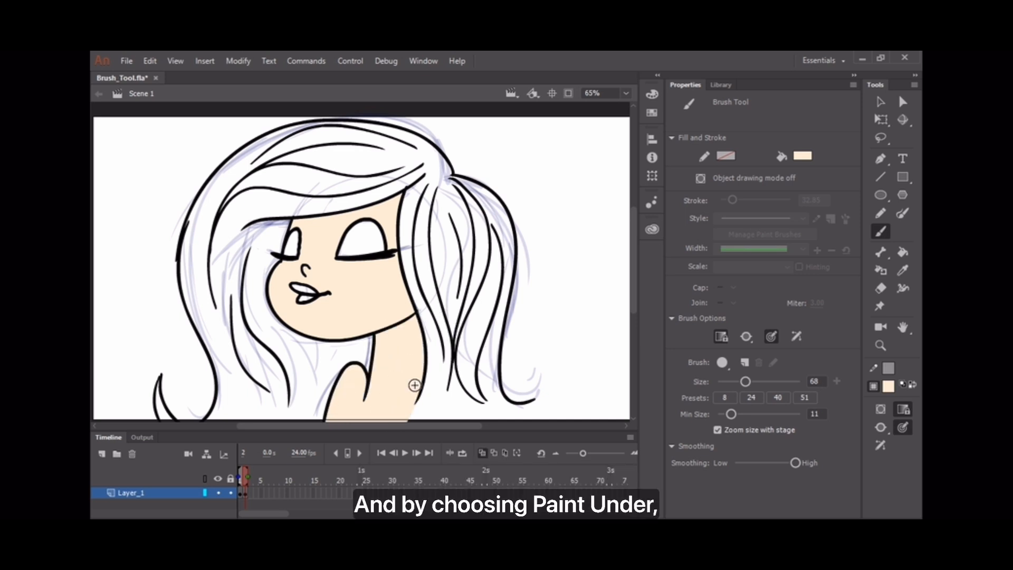
Set the brush fill to the darker skin tone #E0C3A3 for shading
{"action": "left_click", "coordinate": [888, 386]}
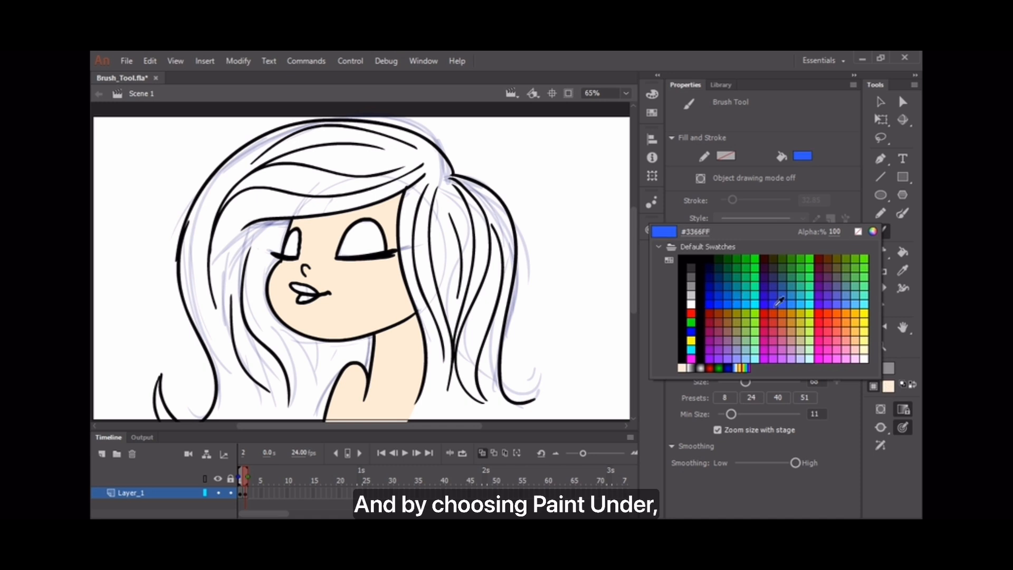
{"action": "left_click", "coordinate": [890, 388]}
{"action": "left_click", "coordinate": [652, 95]}
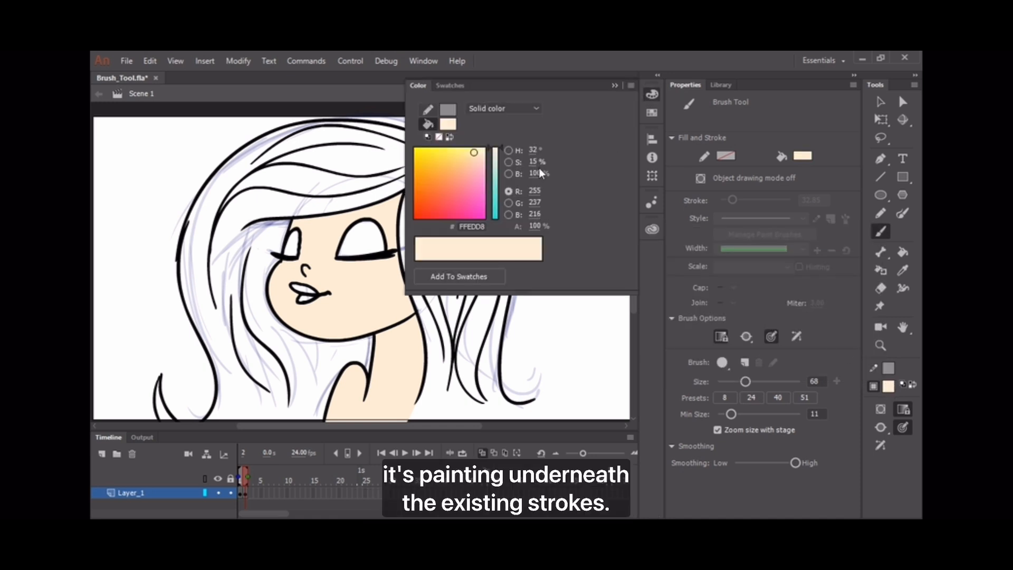
{"action": "left_click_drag", "start_coordinate": [536, 174], "coordinate": [545, 161]}
{"action": "left_click", "coordinate": [776, 179]}
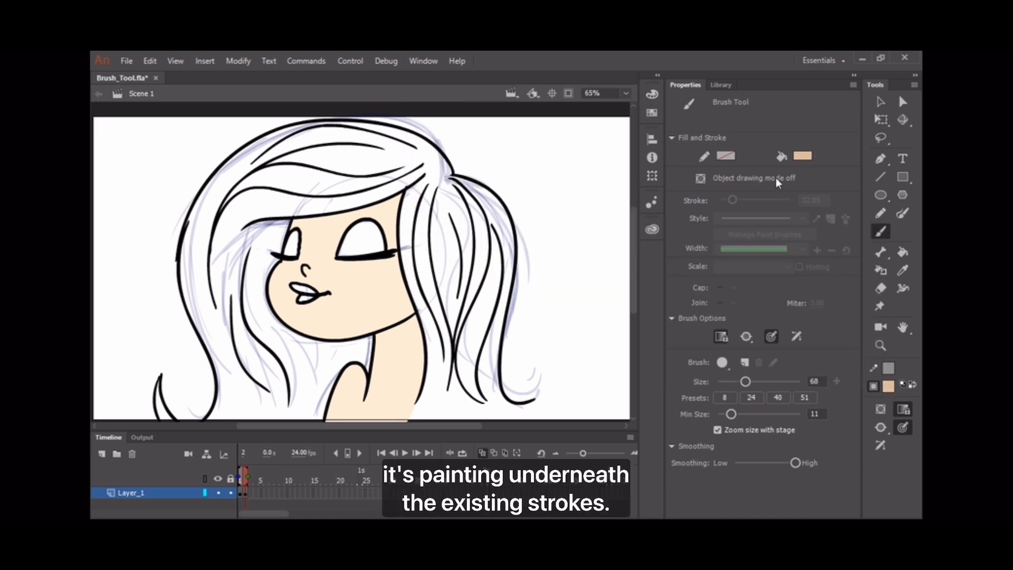
Switch the brush to Paint Inside at size 36 and shade the jaw, the forehead under the fringe, the face's side and the neck
{"action": "left_click", "coordinate": [880, 427]}
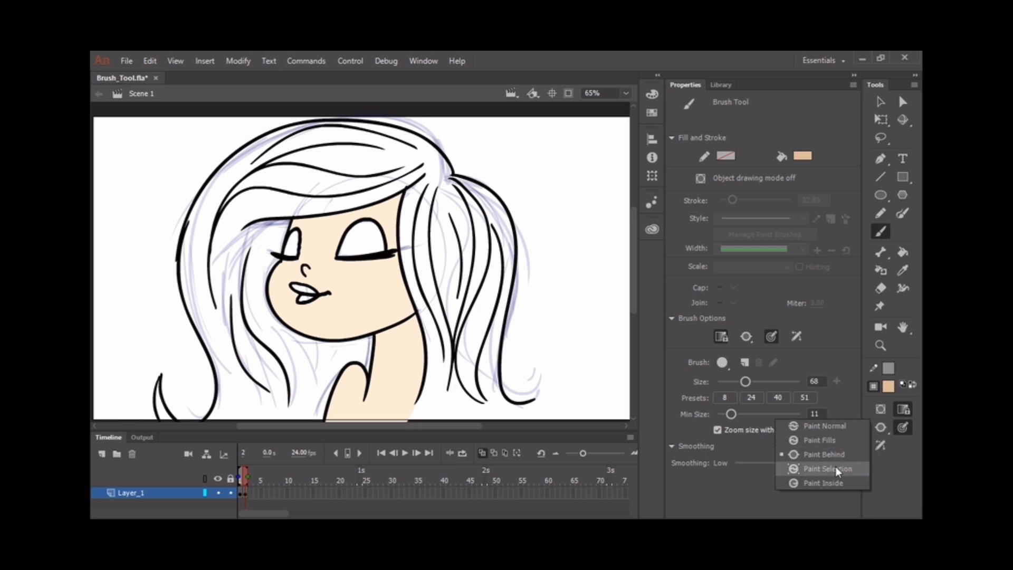
{"action": "left_click", "coordinate": [791, 469]}
{"action": "mouse_move", "coordinate": [425, 278]}
{"action": "left_mouse_down"}
{"action": "mouse_move", "coordinate": [393, 318]}
{"action": "mouse_move", "coordinate": [351, 338]}
{"action": "mouse_move", "coordinate": [302, 342]}
{"action": "left_mouse_up"}
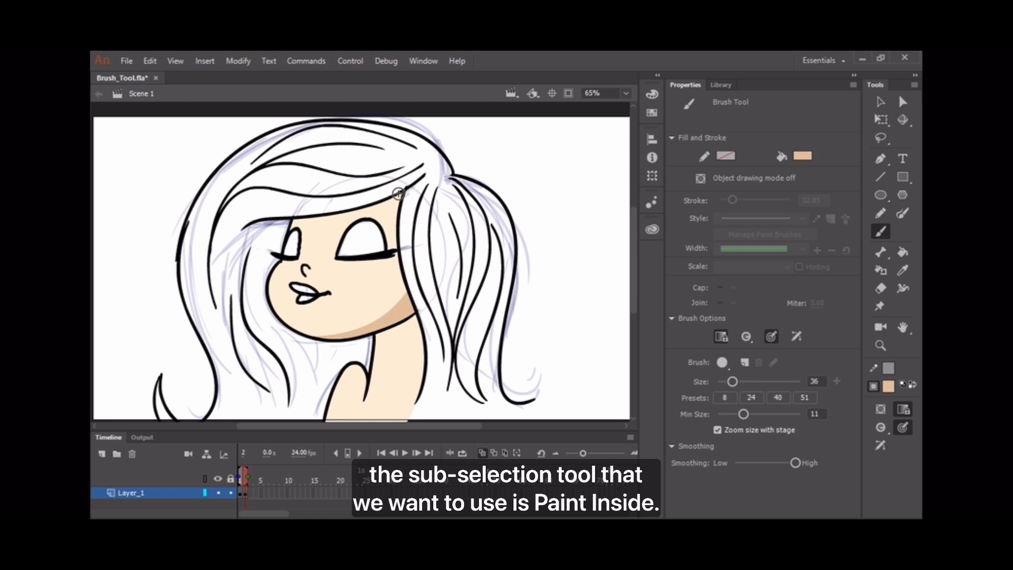
{"action": "mouse_move", "coordinate": [339, 216]}
{"action": "left_mouse_down"}
{"action": "mouse_move", "coordinate": [404, 182]}
{"action": "mouse_move", "coordinate": [338, 217]}
{"action": "mouse_move", "coordinate": [287, 211]}
{"action": "left_mouse_up"}
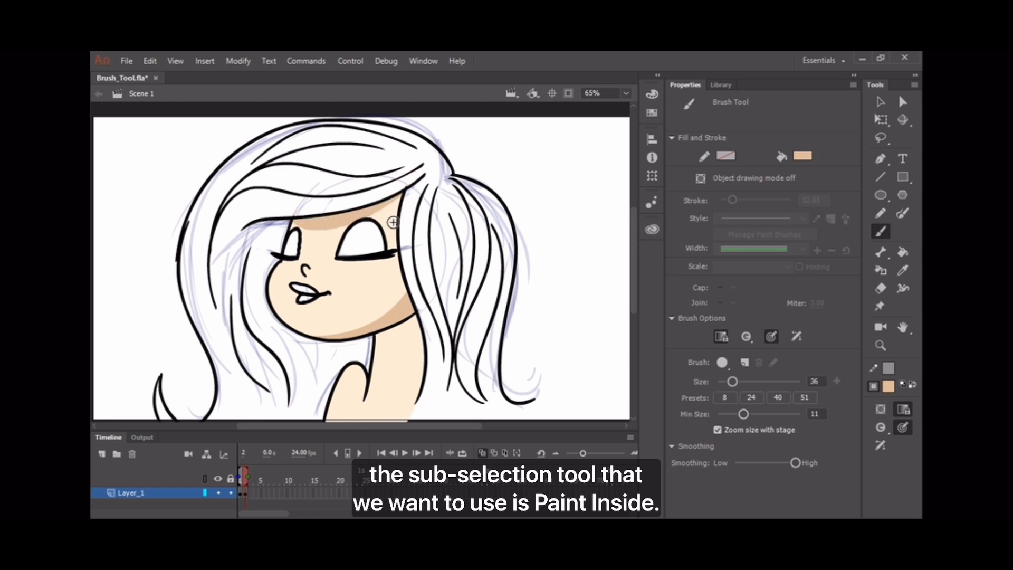
{"action": "mouse_move", "coordinate": [406, 192]}
{"action": "left_mouse_down"}
{"action": "mouse_move", "coordinate": [397, 260]}
{"action": "mouse_move", "coordinate": [414, 320]}
{"action": "mouse_move", "coordinate": [397, 274]}
{"action": "mouse_move", "coordinate": [404, 305]}
{"action": "mouse_move", "coordinate": [390, 327]}
{"action": "mouse_move", "coordinate": [412, 324]}
{"action": "mouse_move", "coordinate": [394, 331]}
{"action": "left_mouse_up"}
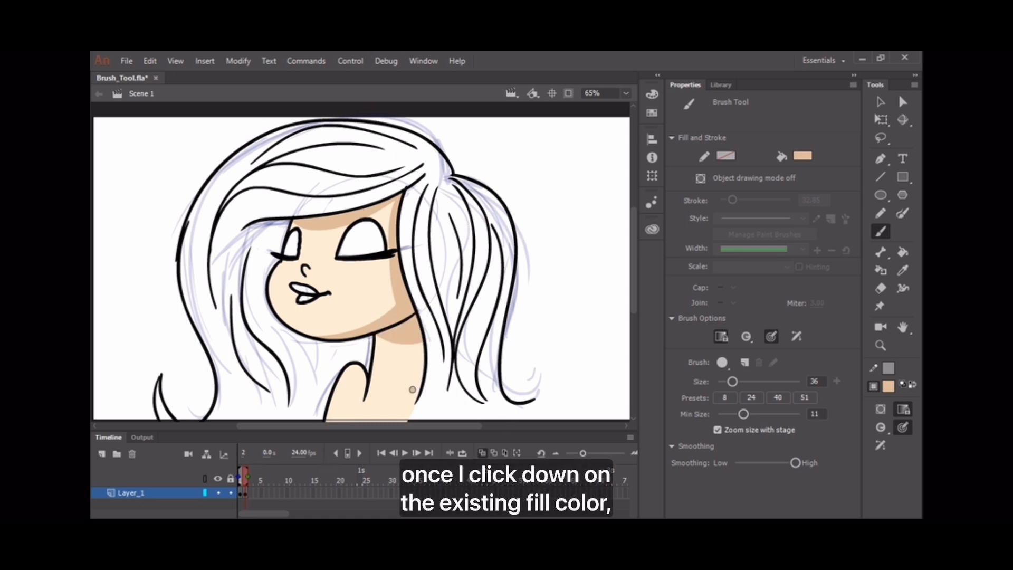
{"action": "left_click_drag", "start_coordinate": [412, 389], "coordinate": [409, 414]}
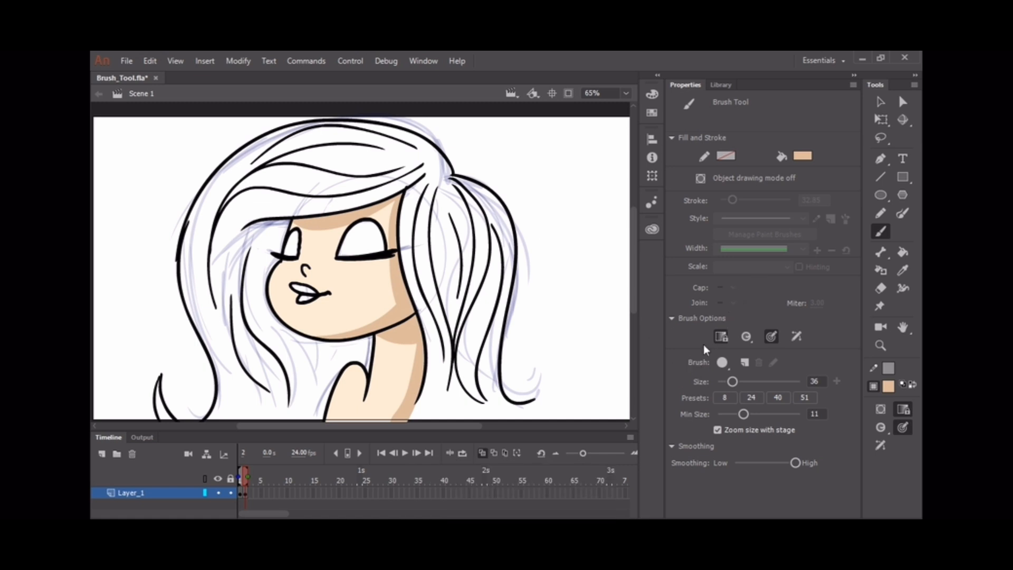
Sample the light skin tone from the cheek and lower its saturation to mix a near-white highlight fill
{"action": "left_click", "coordinate": [652, 95]}
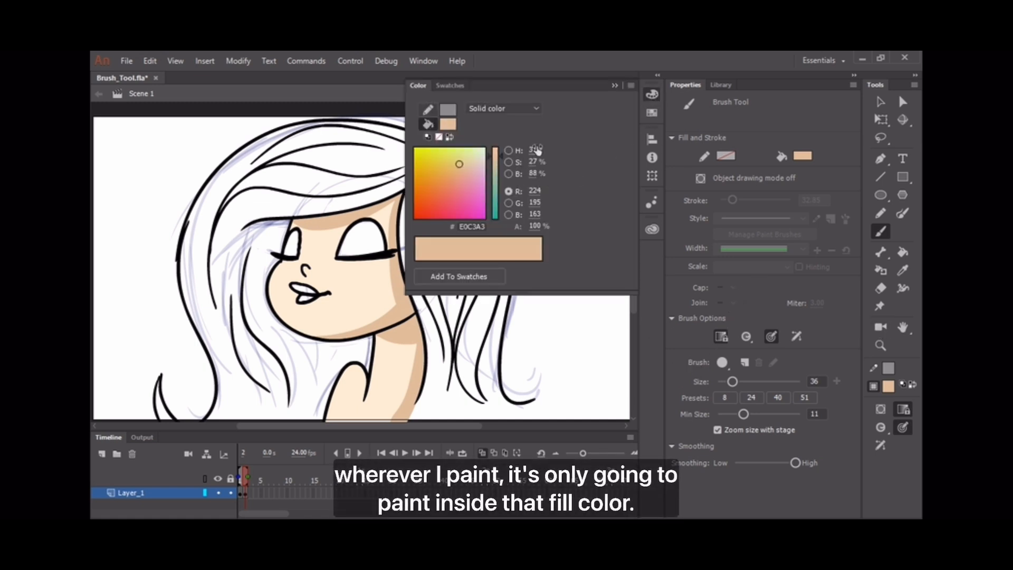
{"action": "left_click", "coordinate": [615, 85]}
{"action": "key", "text": "i"}
{"action": "left_click", "coordinate": [377, 283]}
{"action": "left_click", "coordinate": [652, 94]}
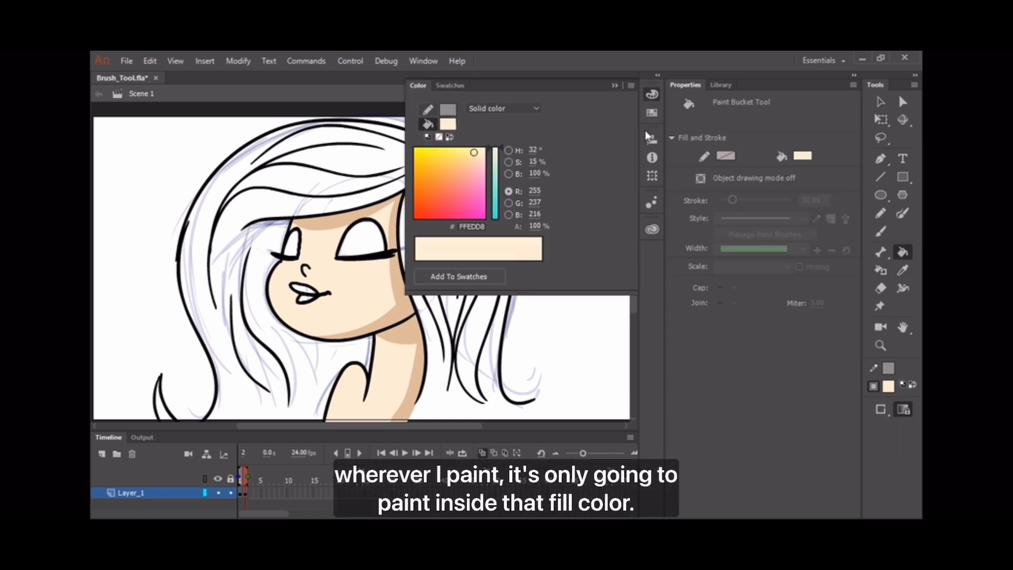
{"action": "mouse_move", "coordinate": [536, 165]}
{"action": "left_mouse_down"}
{"action": "mouse_move", "coordinate": [580, 165]}
{"action": "mouse_move", "coordinate": [522, 165]}
{"action": "left_mouse_up"}
{"action": "left_click", "coordinate": [615, 85]}
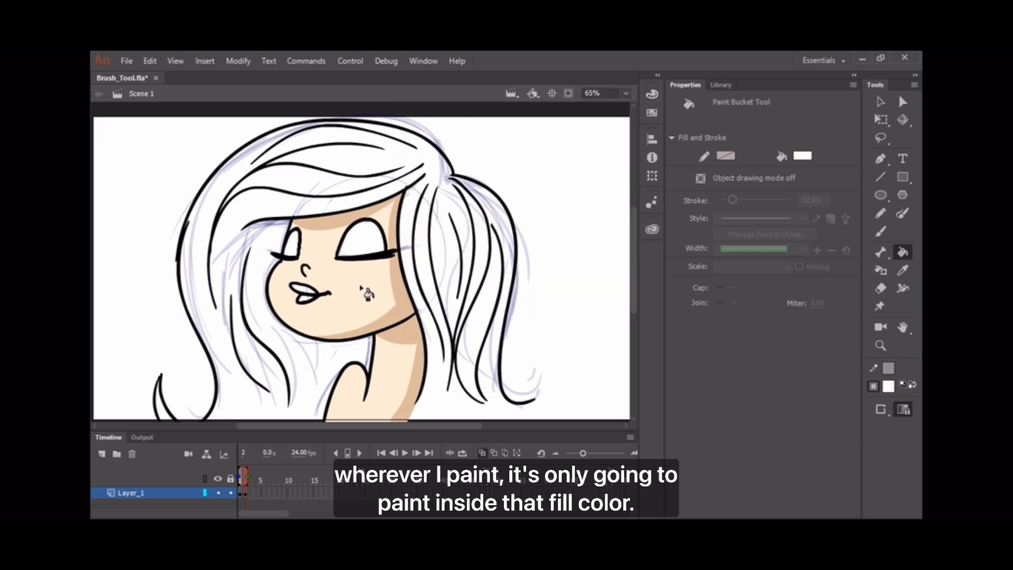
Paint highlights on the cheeks, nose and chin with the Brush Tool in Paint Inside mode at size 36
{"action": "key", "text": "b"}
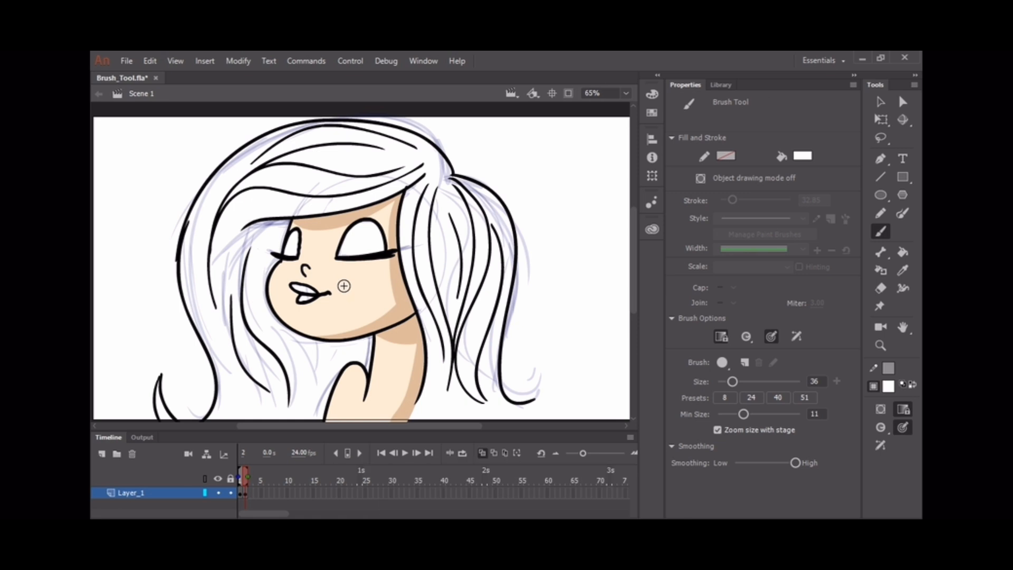
{"action": "left_click", "coordinate": [878, 426]}
{"action": "left_click", "coordinate": [834, 482]}
{"action": "left_click_drag", "start_coordinate": [377, 270], "coordinate": [356, 283]}
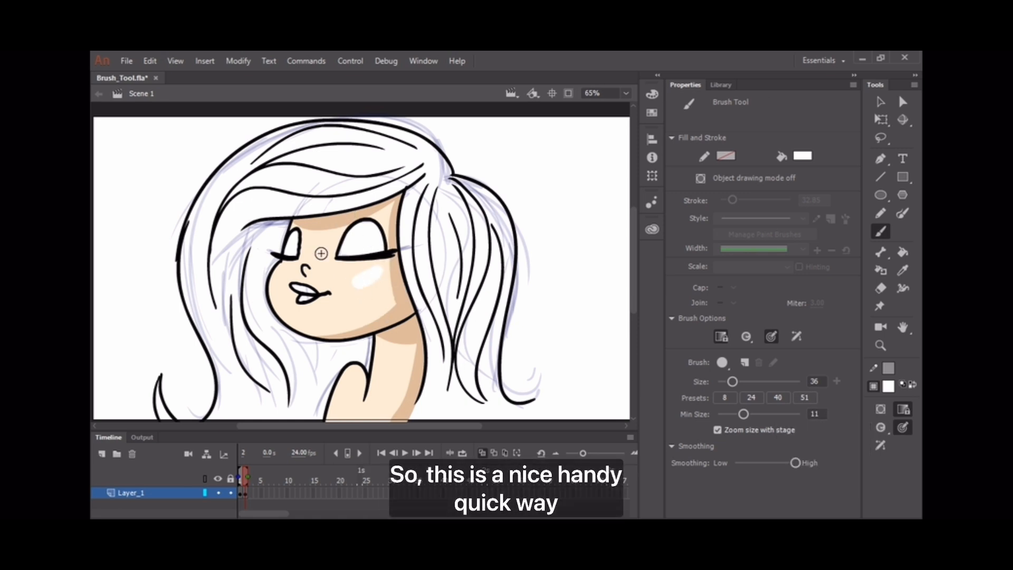
{"action": "left_click", "coordinate": [311, 258]}
{"action": "left_click", "coordinate": [283, 269]}
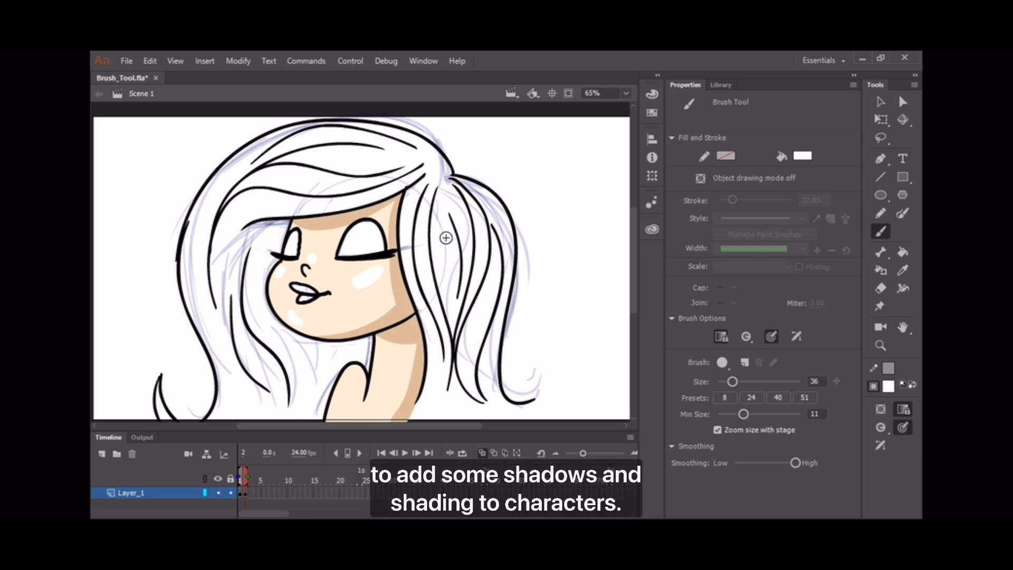
Mix the blue fill #398CD2 and fill both eyelids with the Paint Bucket
{"action": "key", "text": "i"}
{"action": "left_click", "coordinate": [652, 94]}
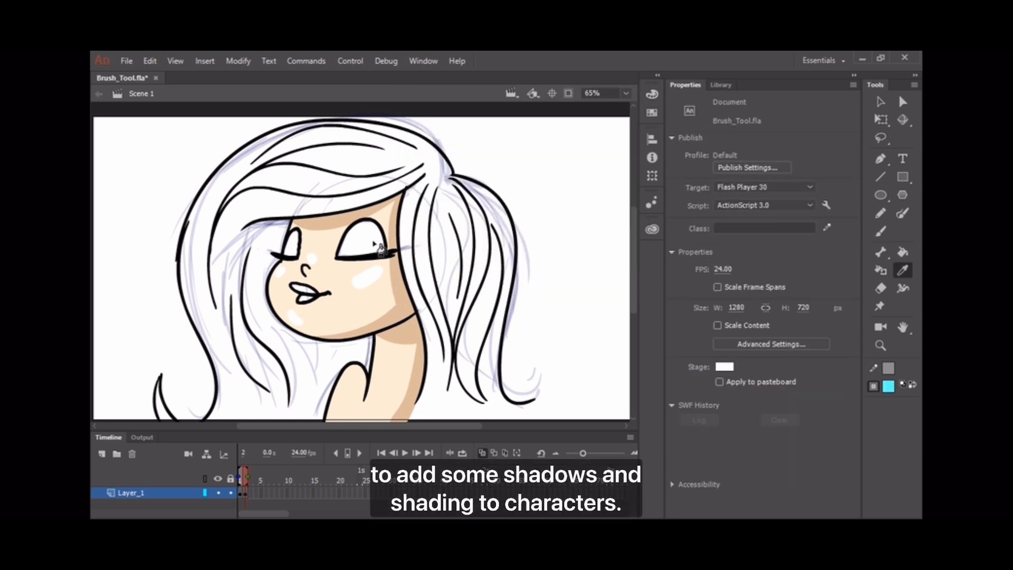
{"action": "key", "text": "k"}
{"action": "left_click", "coordinate": [652, 94]}
{"action": "left_click", "coordinate": [497, 196]}
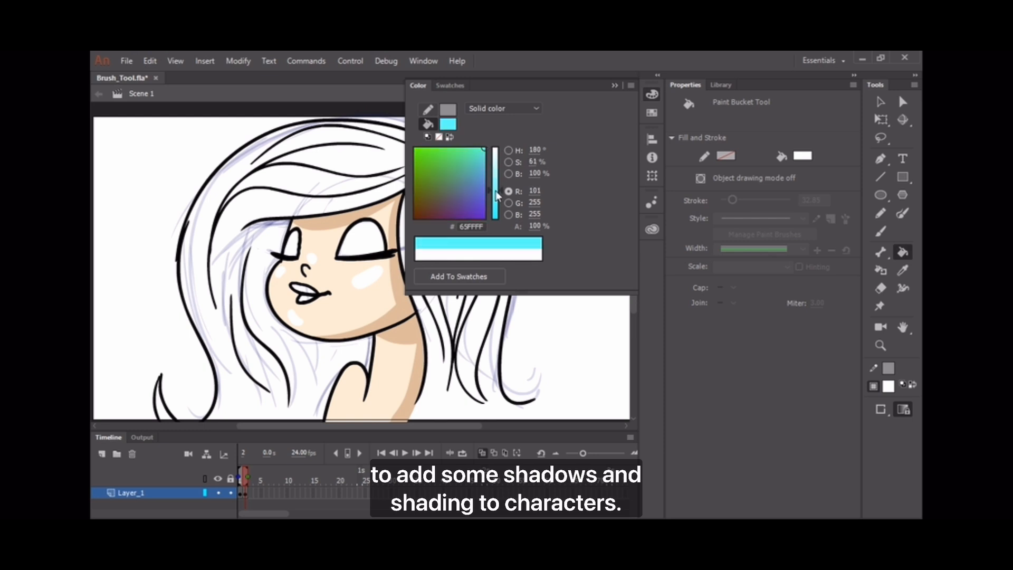
{"action": "mouse_move", "coordinate": [498, 195]}
{"action": "left_mouse_down"}
{"action": "mouse_move", "coordinate": [498, 176]}
{"action": "mouse_move", "coordinate": [555, 158]}
{"action": "left_mouse_up"}
{"action": "left_click_drag", "start_coordinate": [468, 178], "coordinate": [472, 179]}
{"action": "left_click", "coordinate": [363, 242]}
{"action": "left_click", "coordinate": [291, 244]}
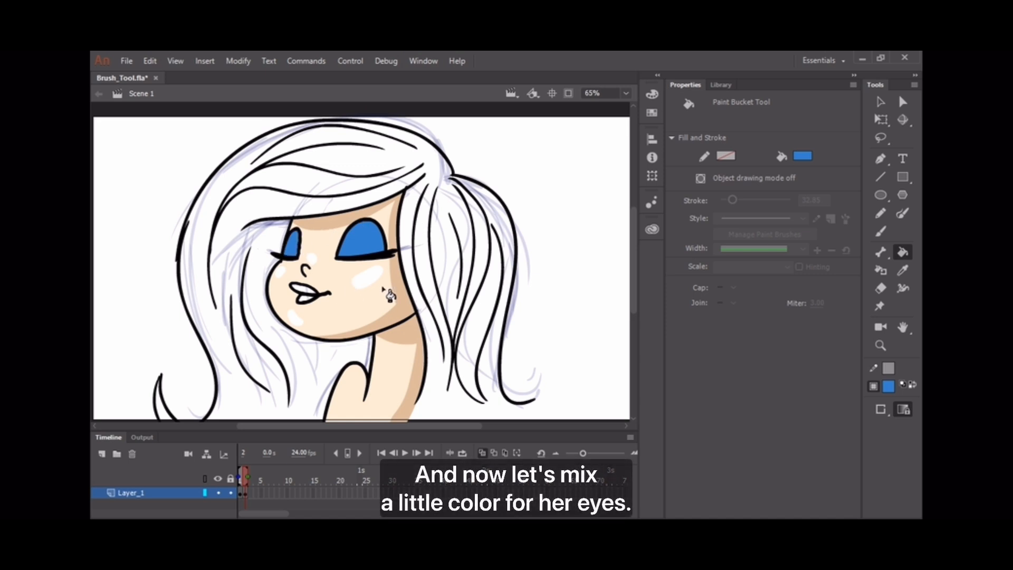
Darken the blue fill and shade one side of both eyelids with the brush in Paint Inside mode at size 36
{"action": "left_click", "coordinate": [651, 95]}
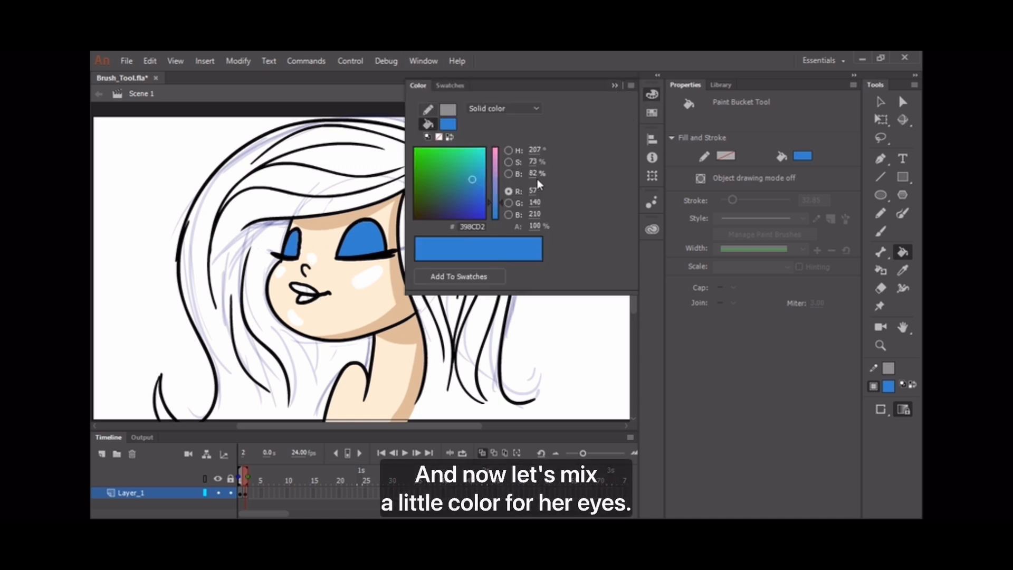
{"action": "left_click_drag", "start_coordinate": [533, 176], "coordinate": [525, 176]}
{"action": "left_click", "coordinate": [614, 86]}
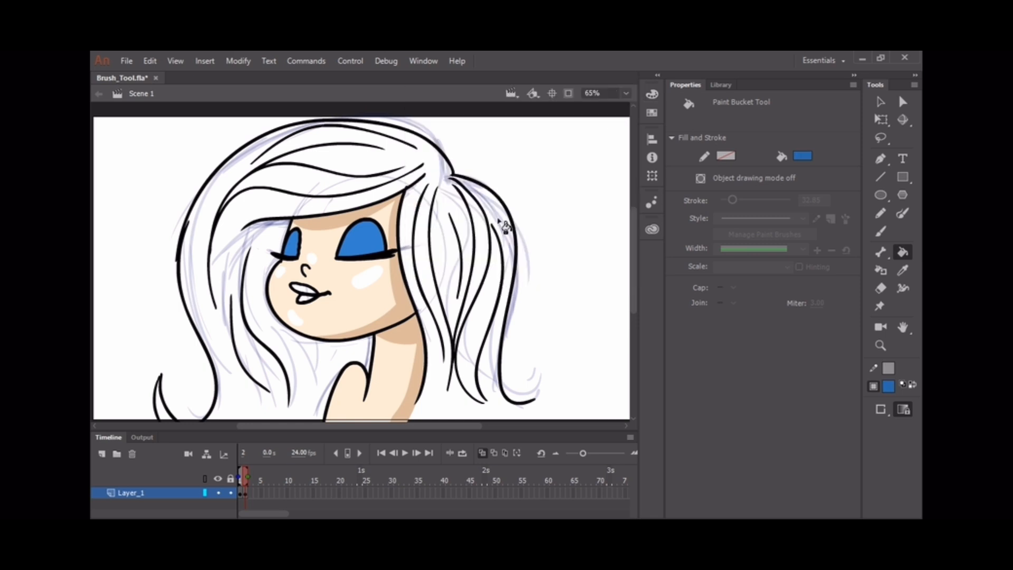
{"action": "key", "text": "b"}
{"action": "left_click", "coordinate": [879, 428]}
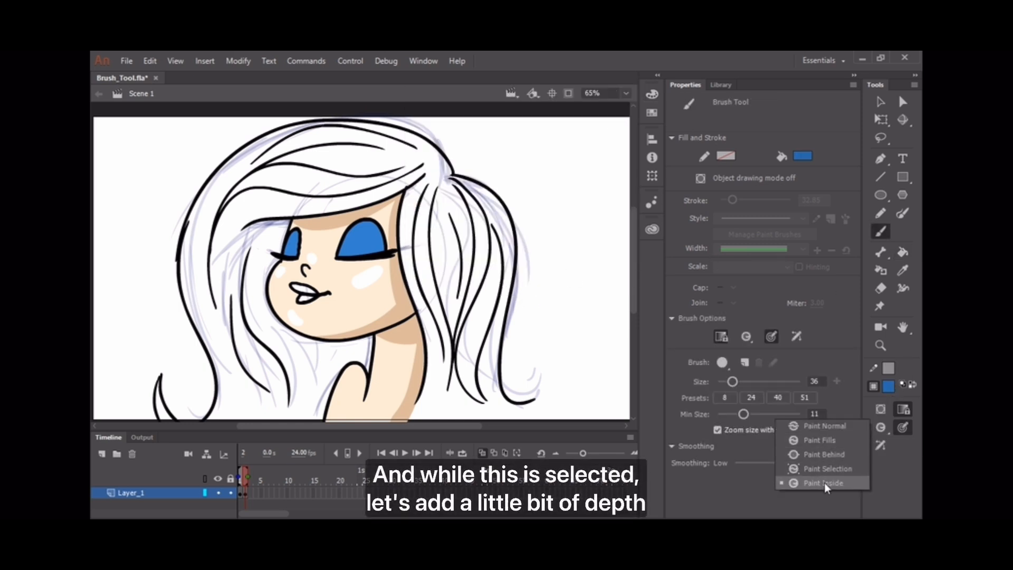
{"action": "left_click", "coordinate": [824, 482]}
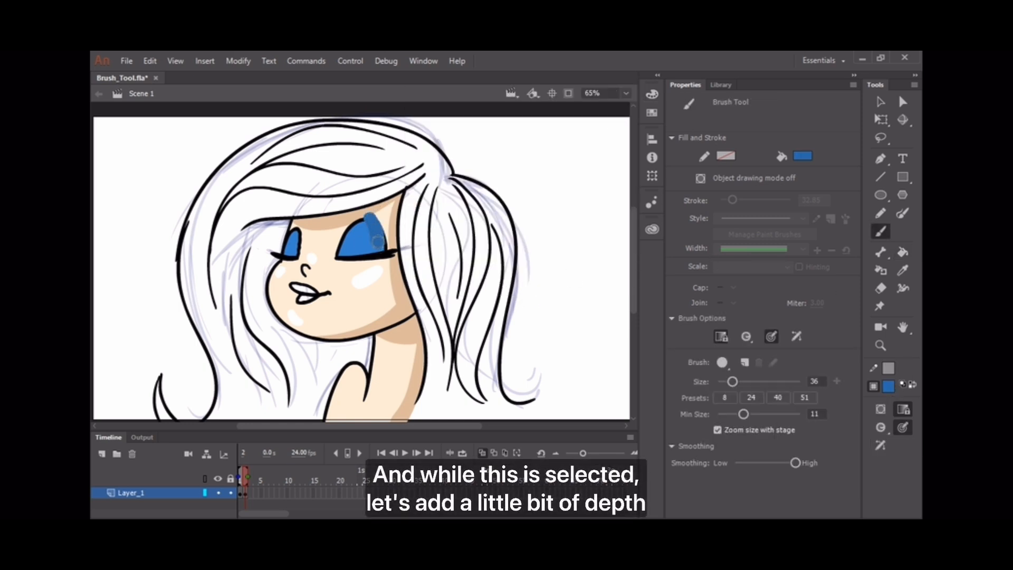
{"action": "left_click_drag", "start_coordinate": [377, 242], "coordinate": [372, 271]}
{"action": "left_click_drag", "start_coordinate": [295, 251], "coordinate": [299, 229]}
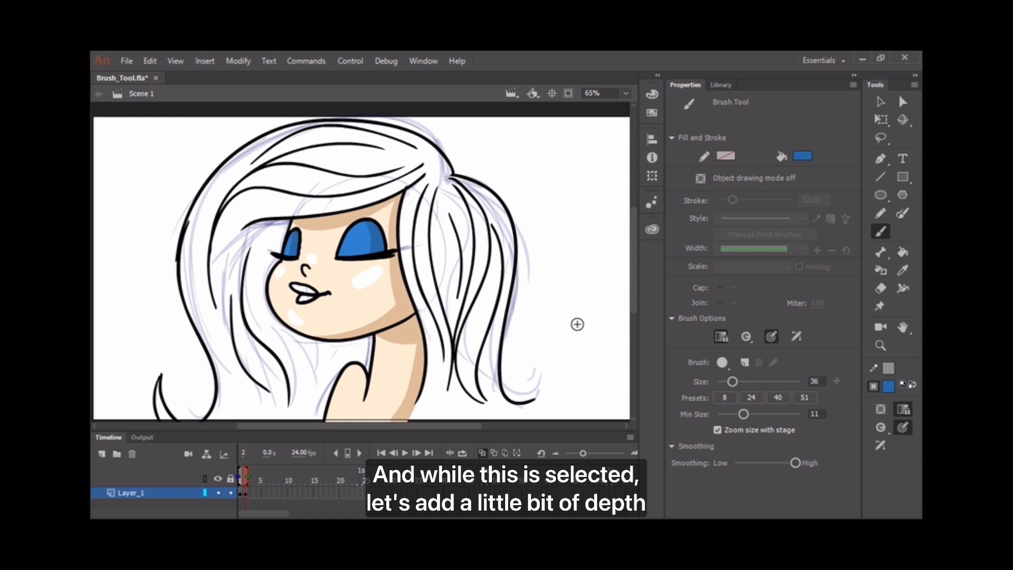
Sample the eyelid blue, lighten it to #86C1F4 and paint highlights on the eyelids with the brush at size 22
{"action": "key", "text": "i"}
{"action": "left_click", "coordinate": [364, 240]}
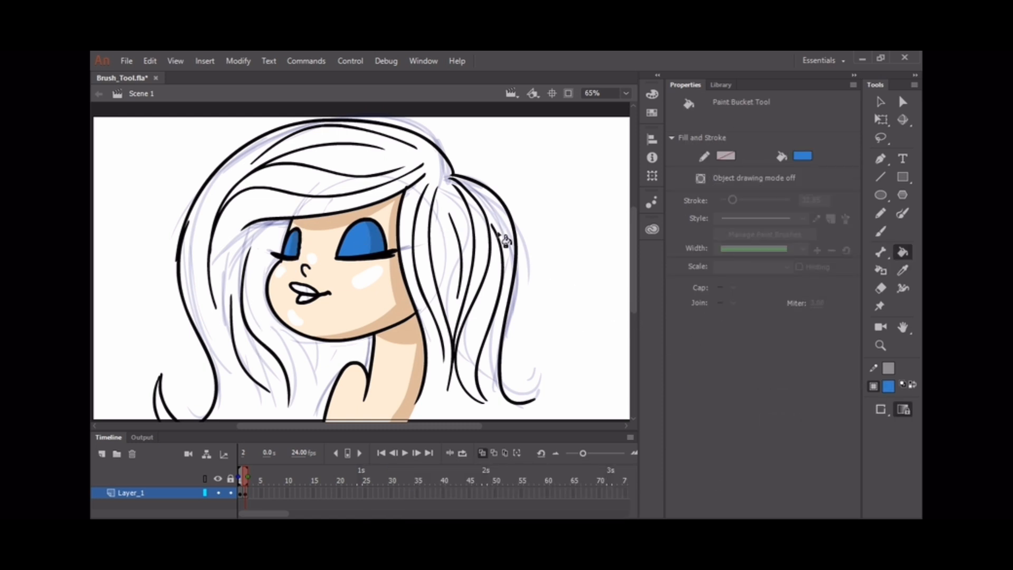
{"action": "left_click", "coordinate": [651, 95]}
{"action": "mouse_move", "coordinate": [533, 163]}
{"action": "left_mouse_down"}
{"action": "mouse_move", "coordinate": [517, 163]}
{"action": "mouse_move", "coordinate": [543, 173]}
{"action": "left_mouse_up"}
{"action": "left_click", "coordinate": [615, 86]}
{"action": "key", "text": "b"}
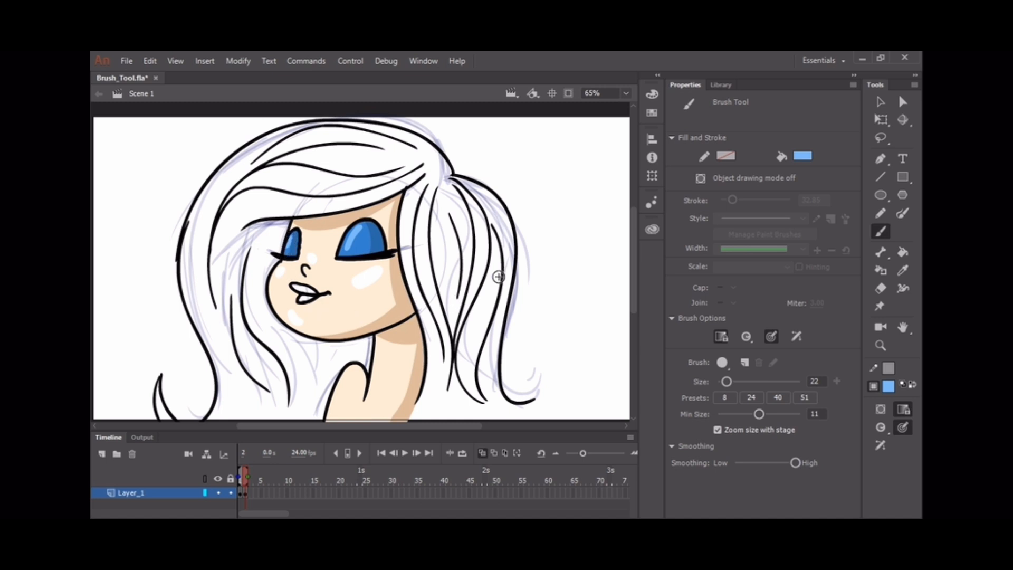
Set the fill to red #CC0000 and fill the upper lip with the Paint Bucket
{"action": "left_click", "coordinate": [652, 94]}
{"action": "left_click", "coordinate": [448, 124]}
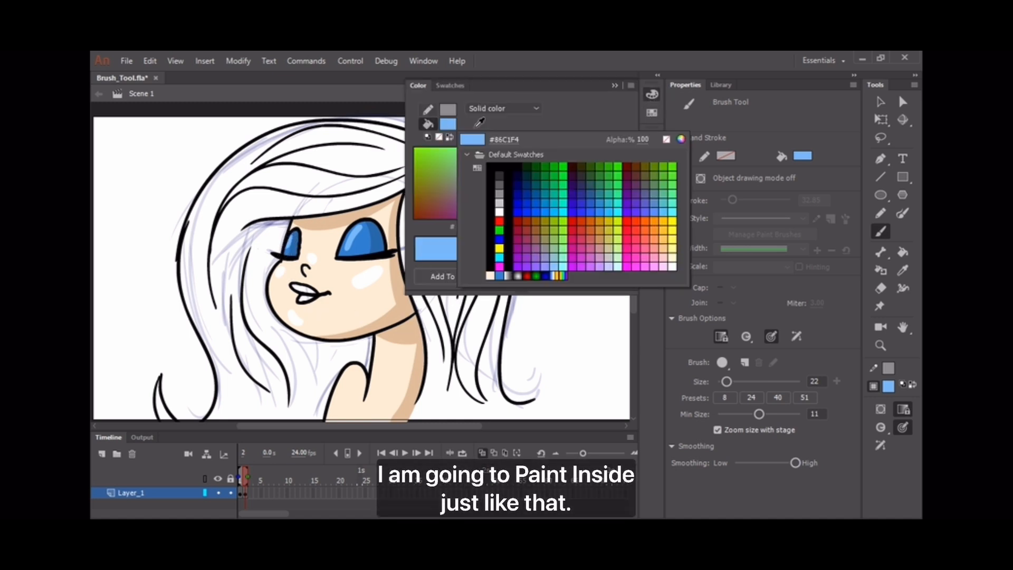
{"action": "left_click", "coordinate": [575, 219]}
{"action": "key", "text": "k"}
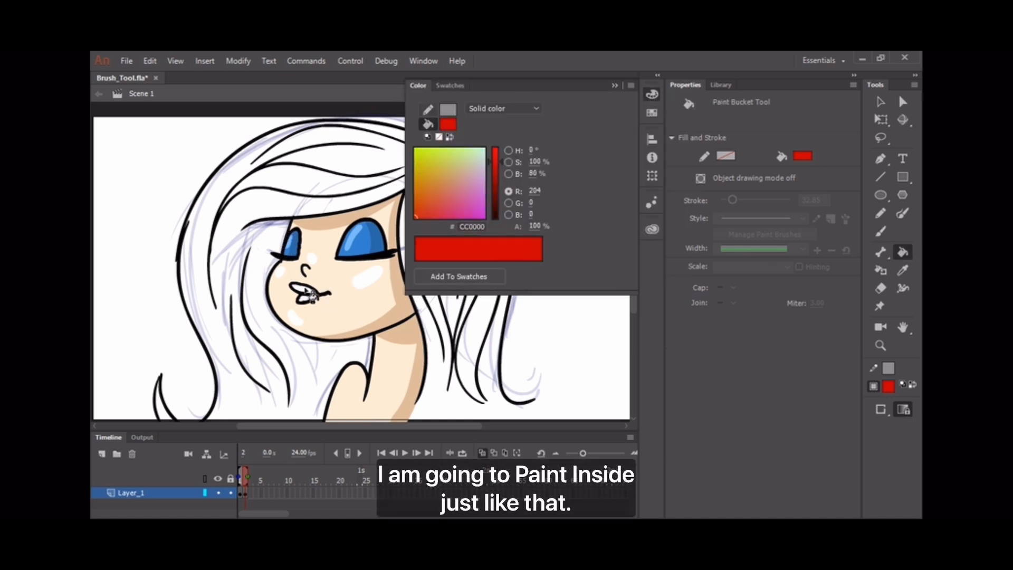
{"action": "left_click", "coordinate": [304, 289]}
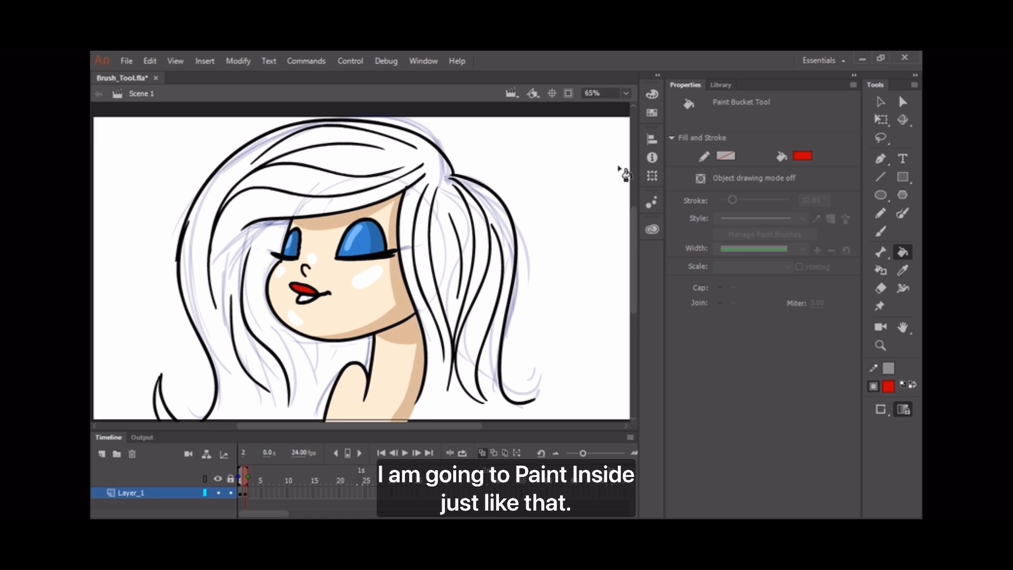
Refill the upper lip with the darker red #890606 and fill the lower lip with a brighter red
{"action": "left_click", "coordinate": [653, 97]}
{"action": "mouse_move", "coordinate": [536, 174]}
{"action": "left_mouse_down"}
{"action": "mouse_move", "coordinate": [514, 174]}
{"action": "mouse_move", "coordinate": [521, 162]}
{"action": "left_mouse_up"}
{"action": "left_click", "coordinate": [310, 294]}
{"action": "left_click", "coordinate": [315, 291]}
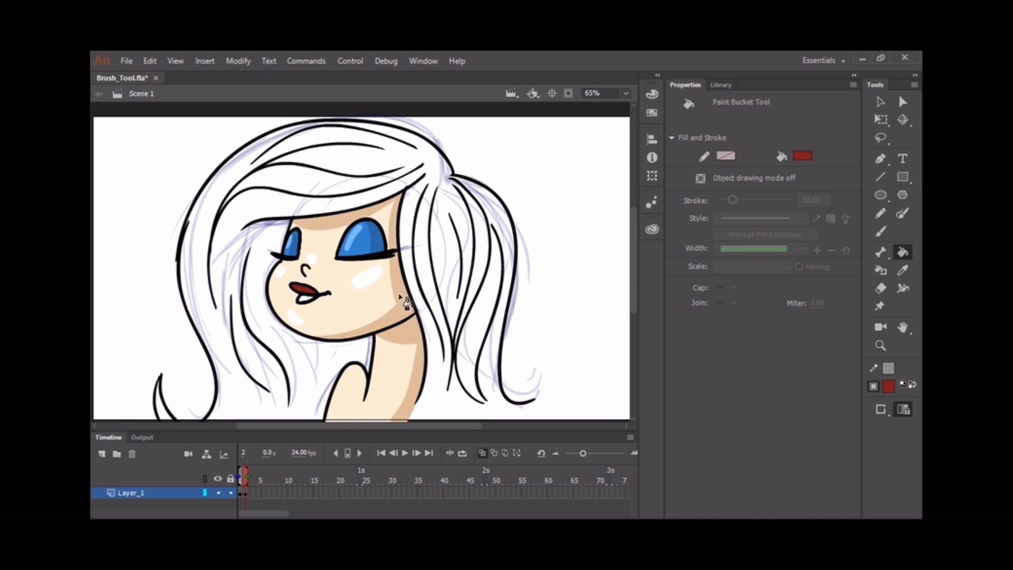
{"action": "left_click", "coordinate": [652, 94]}
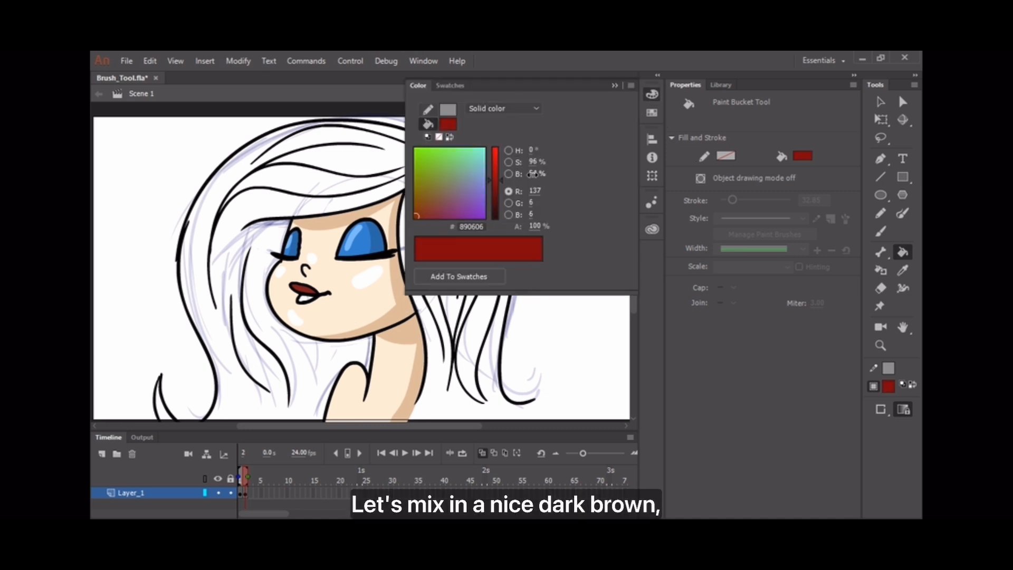
{"action": "left_click", "coordinate": [309, 299]}
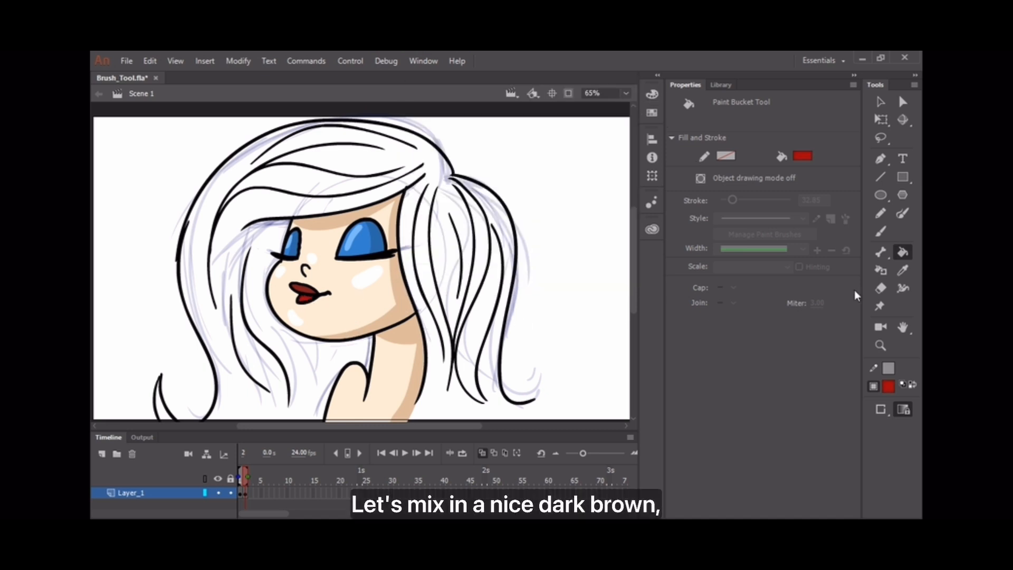
Mix the dark brown hair fill #512108 and add it to the swatches
{"action": "left_click", "coordinate": [802, 156]}
{"action": "left_click", "coordinate": [648, 256]}
{"action": "left_click", "coordinate": [652, 94]}
{"action": "mouse_move", "coordinate": [537, 168]}
{"action": "left_mouse_down"}
{"action": "mouse_move", "coordinate": [550, 158]}
{"action": "mouse_move", "coordinate": [529, 150]}
{"action": "mouse_move", "coordinate": [529, 166]}
{"action": "mouse_move", "coordinate": [529, 150]}
{"action": "left_mouse_up"}
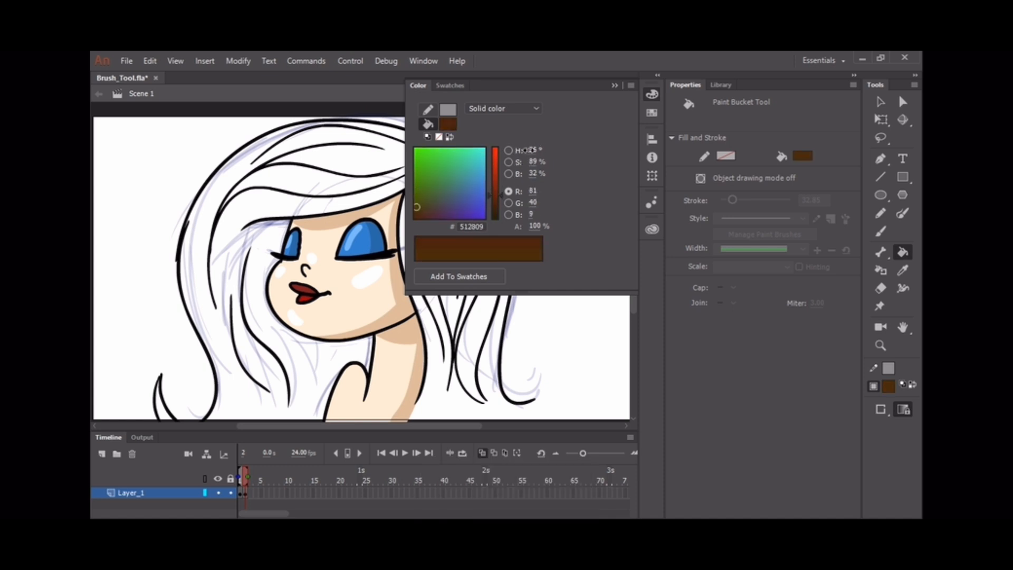
{"action": "left_click", "coordinate": [631, 85]}
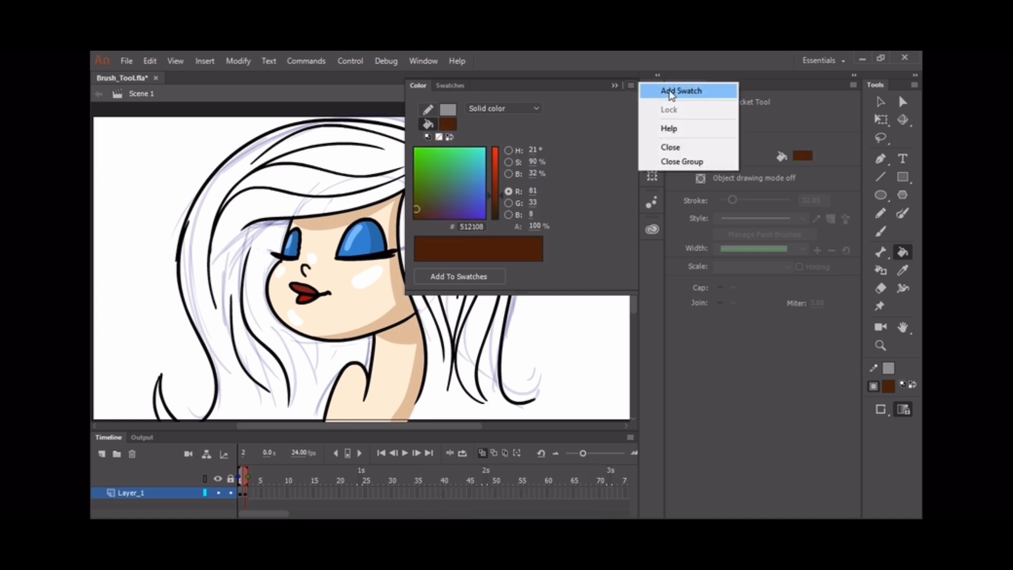
{"action": "left_click", "coordinate": [669, 93]}
{"action": "left_click", "coordinate": [373, 325]}
Paint the hair brown beneath the linework in Paint Behind mode, using brush size 105 beside the face and size 64 for the rest
{"action": "key", "text": "b"}
{"action": "left_click_drag", "start_coordinate": [727, 381], "coordinate": [760, 381]}
{"action": "mouse_move", "coordinate": [430, 226]}
{"action": "left_mouse_down"}
{"action": "mouse_move", "coordinate": [417, 227]}
{"action": "mouse_move", "coordinate": [423, 203]}
{"action": "mouse_move", "coordinate": [425, 273]}
{"action": "mouse_move", "coordinate": [440, 312]}
{"action": "left_mouse_up"}
{"action": "key", "text": "ctrl+z"}
{"action": "left_click", "coordinate": [882, 427]}
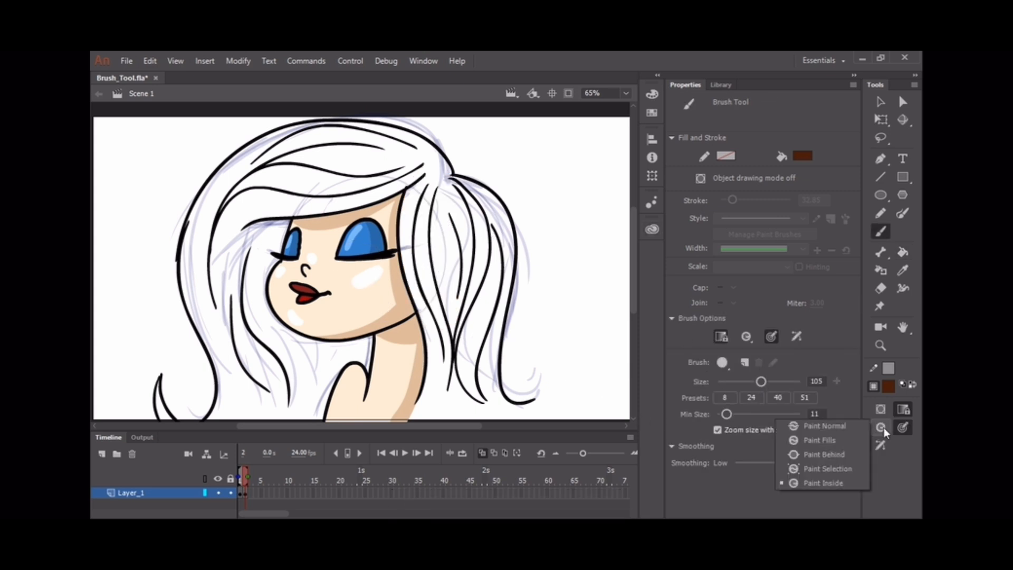
{"action": "left_click", "coordinate": [823, 453]}
{"action": "mouse_move", "coordinate": [430, 206]}
{"action": "left_mouse_down"}
{"action": "mouse_move", "coordinate": [422, 256]}
{"action": "mouse_move", "coordinate": [459, 364]}
{"action": "left_mouse_up"}
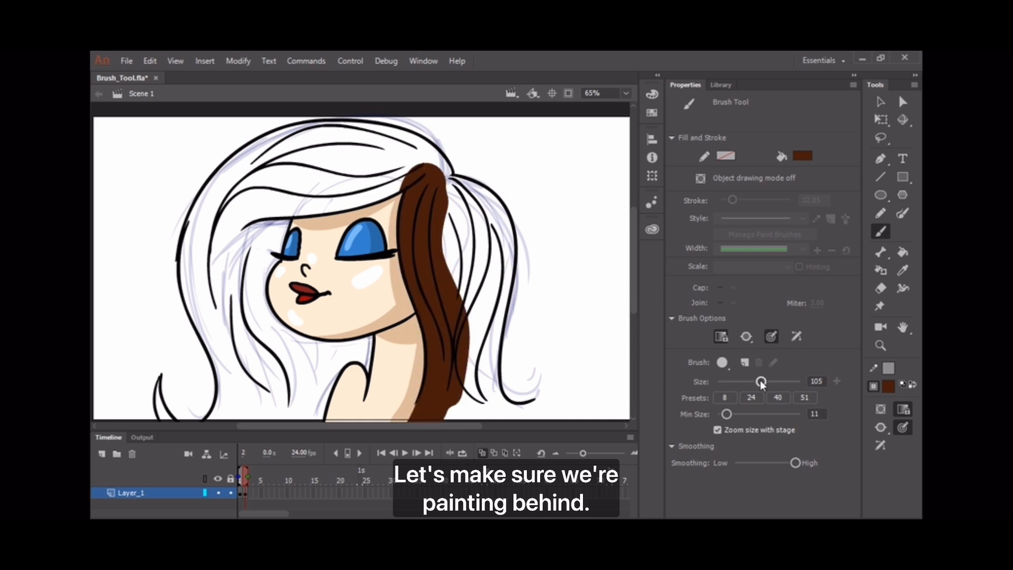
{"action": "left_click_drag", "start_coordinate": [761, 381], "coordinate": [743, 381]}
{"action": "mouse_move", "coordinate": [441, 181]}
{"action": "left_mouse_down"}
{"action": "mouse_move", "coordinate": [490, 209]}
{"action": "mouse_move", "coordinate": [501, 235]}
{"action": "mouse_move", "coordinate": [489, 341]}
{"action": "mouse_move", "coordinate": [451, 256]}
{"action": "mouse_move", "coordinate": [475, 273]}
{"action": "mouse_move", "coordinate": [484, 380]}
{"action": "mouse_move", "coordinate": [452, 411]}
{"action": "mouse_move", "coordinate": [486, 375]}
{"action": "mouse_move", "coordinate": [484, 419]}
{"action": "mouse_move", "coordinate": [487, 391]}
{"action": "mouse_move", "coordinate": [515, 415]}
{"action": "mouse_move", "coordinate": [530, 406]}
{"action": "mouse_move", "coordinate": [441, 189]}
{"action": "mouse_move", "coordinate": [373, 140]}
{"action": "mouse_move", "coordinate": [386, 177]}
{"action": "mouse_move", "coordinate": [289, 203]}
{"action": "mouse_move", "coordinate": [369, 177]}
{"action": "mouse_move", "coordinate": [367, 195]}
{"action": "mouse_move", "coordinate": [379, 141]}
{"action": "mouse_move", "coordinate": [346, 135]}
{"action": "mouse_move", "coordinate": [272, 149]}
{"action": "mouse_move", "coordinate": [242, 166]}
{"action": "mouse_move", "coordinate": [270, 173]}
{"action": "mouse_move", "coordinate": [282, 197]}
{"action": "mouse_move", "coordinate": [250, 303]}
{"action": "mouse_move", "coordinate": [234, 176]}
{"action": "mouse_move", "coordinate": [196, 243]}
{"action": "mouse_move", "coordinate": [193, 279]}
{"action": "mouse_move", "coordinate": [222, 244]}
{"action": "mouse_move", "coordinate": [277, 328]}
{"action": "mouse_move", "coordinate": [241, 379]}
{"action": "mouse_move", "coordinate": [217, 338]}
{"action": "mouse_move", "coordinate": [236, 375]}
{"action": "mouse_move", "coordinate": [219, 424]}
{"action": "mouse_move", "coordinate": [249, 417]}
{"action": "mouse_move", "coordinate": [299, 431]}
{"action": "mouse_move", "coordinate": [295, 386]}
{"action": "mouse_move", "coordinate": [354, 296]}
{"action": "left_mouse_up"}
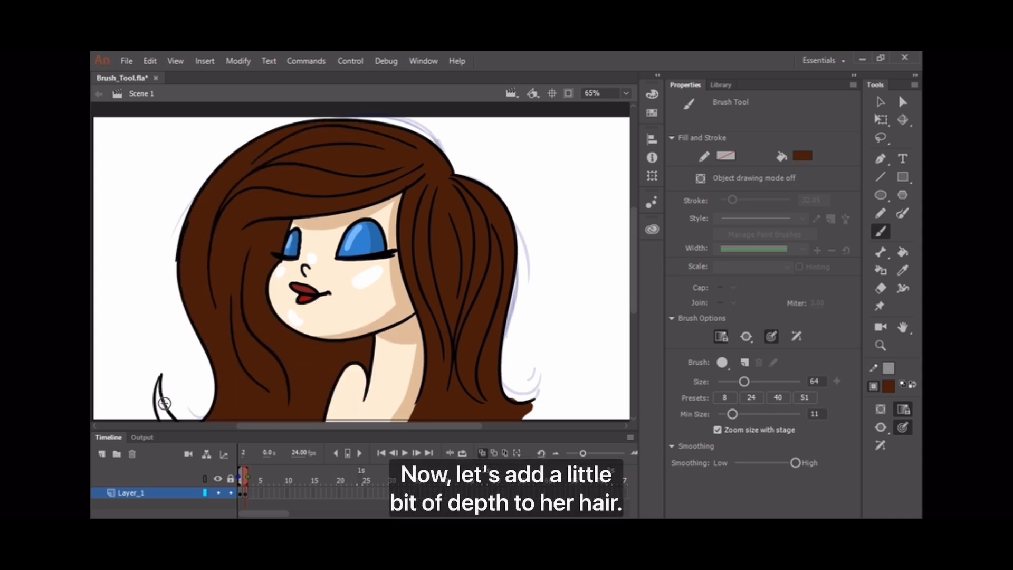
Fill the curled hair tip near the stage's lower edge with brown using the brush at size 25
{"action": "key", "text": "k"}
{"action": "left_click_drag", "start_coordinate": [157, 402], "coordinate": [181, 344]}
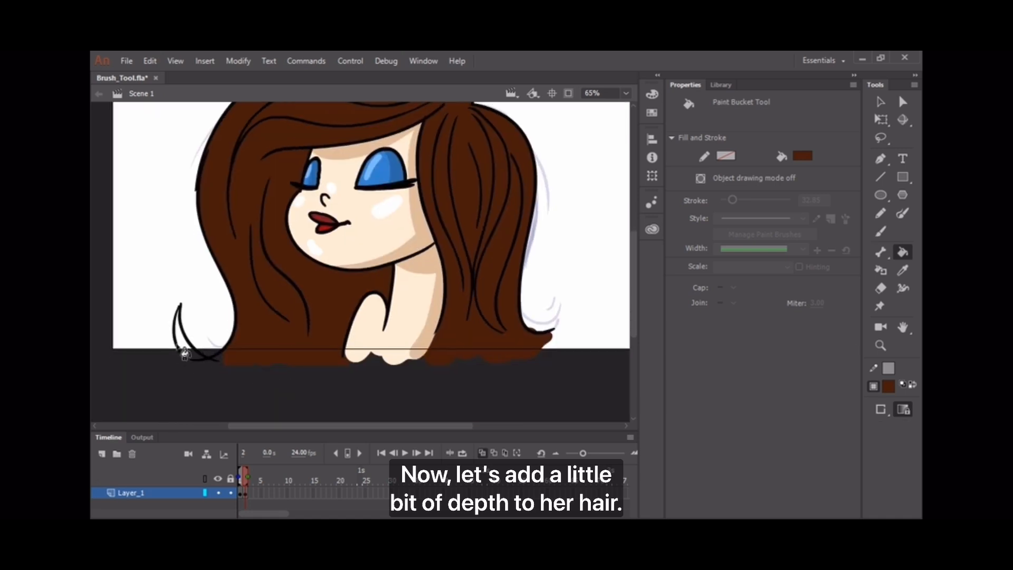
{"action": "key", "text": "b"}
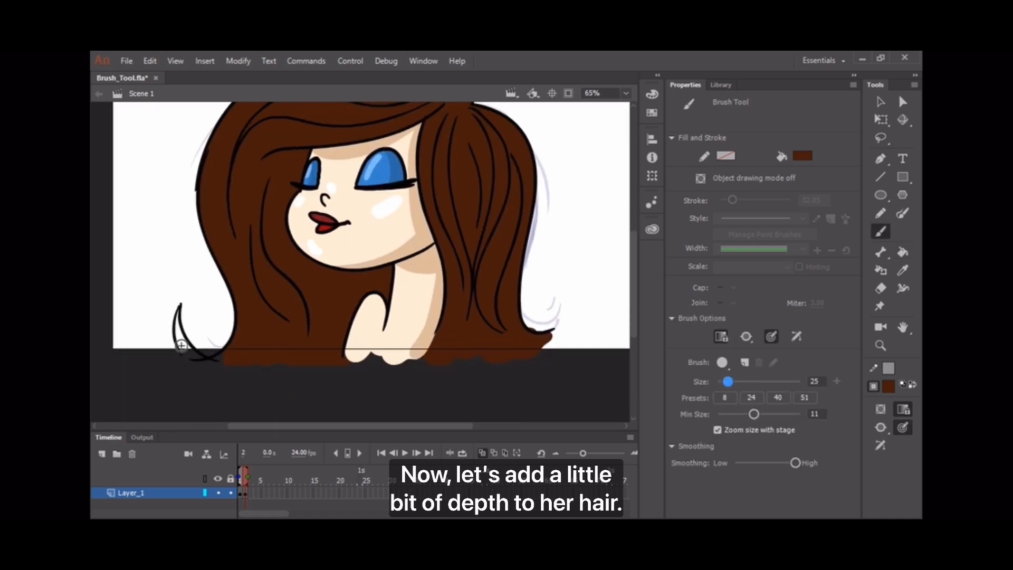
Mix a lighter version of the hair brown as the fill for highlights
{"action": "left_click", "coordinate": [652, 94]}
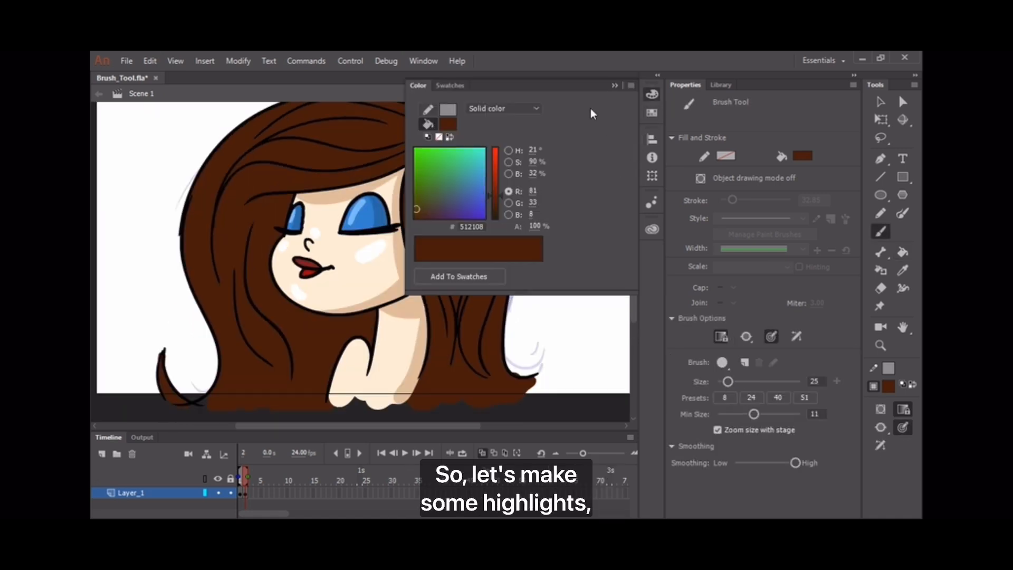
{"action": "left_click_drag", "start_coordinate": [534, 170], "coordinate": [551, 170]}
{"action": "left_click", "coordinate": [616, 85]}
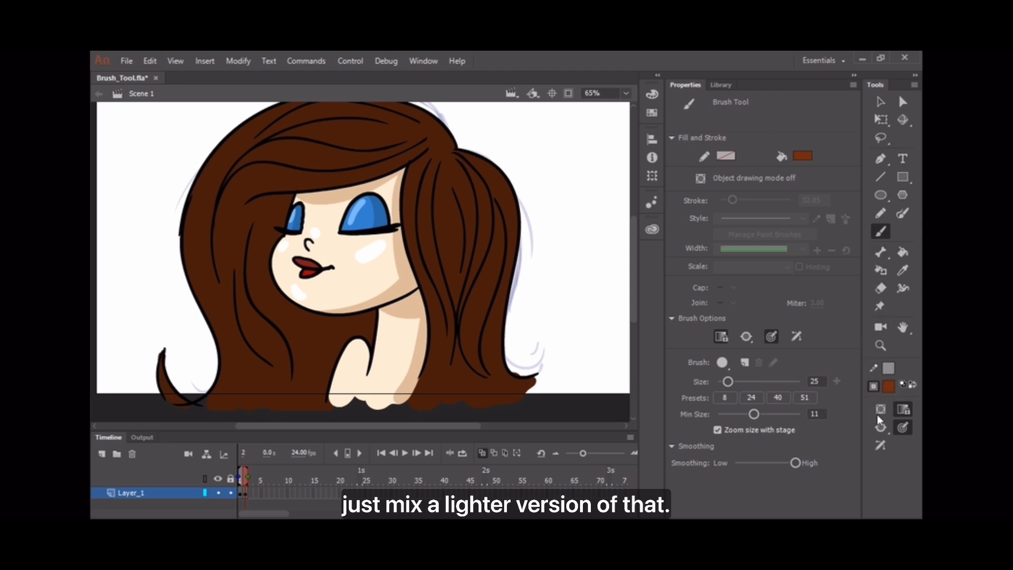
Switch the brush to Paint Inside and set its size to 11 and minimum size to 8 for the hair highlights
{"action": "left_click", "coordinate": [881, 427]}
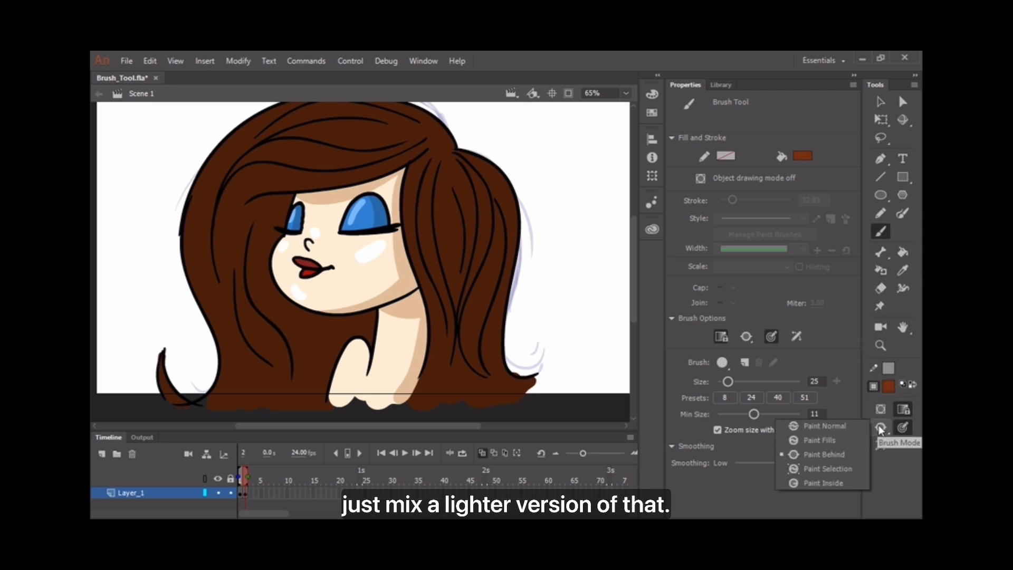
{"action": "left_click", "coordinate": [821, 482]}
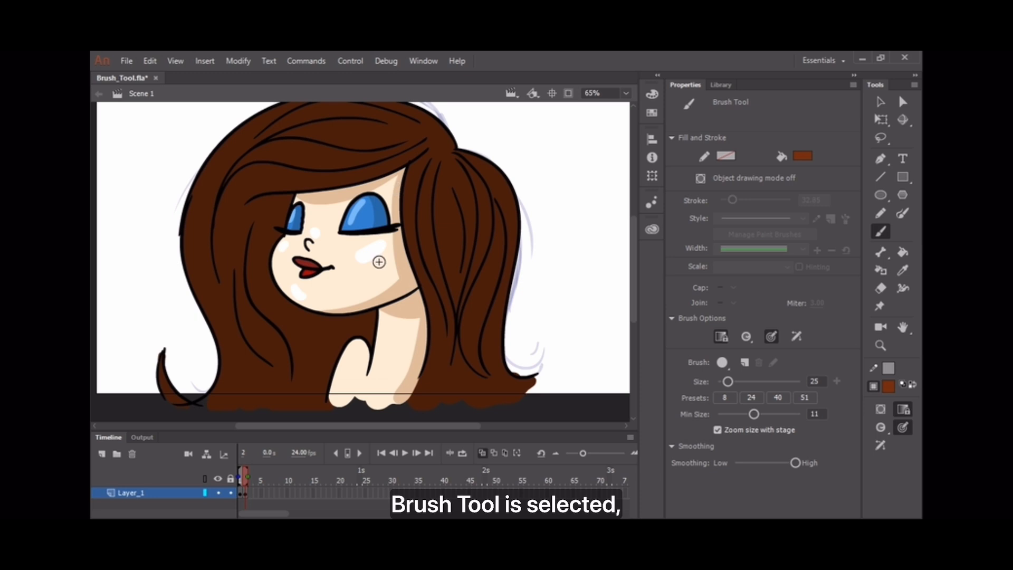
{"action": "left_click_drag", "start_coordinate": [429, 198], "coordinate": [467, 279]}
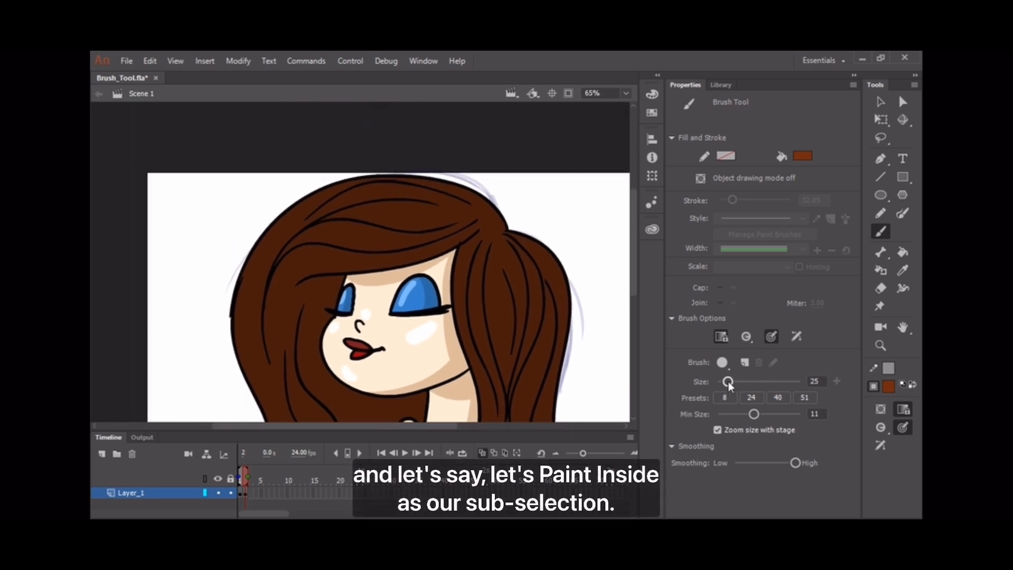
{"action": "left_click_drag", "start_coordinate": [728, 384], "coordinate": [725, 381]}
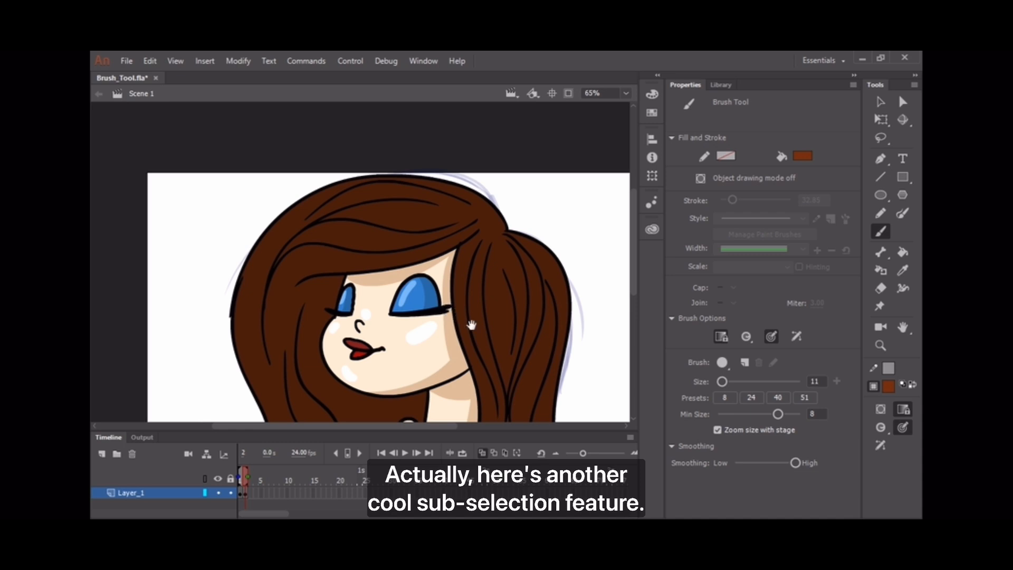
Set the brush mode to Paint Selection and select only the brown hair fill on the stage
{"action": "left_click_drag", "start_coordinate": [471, 325], "coordinate": [432, 270]}
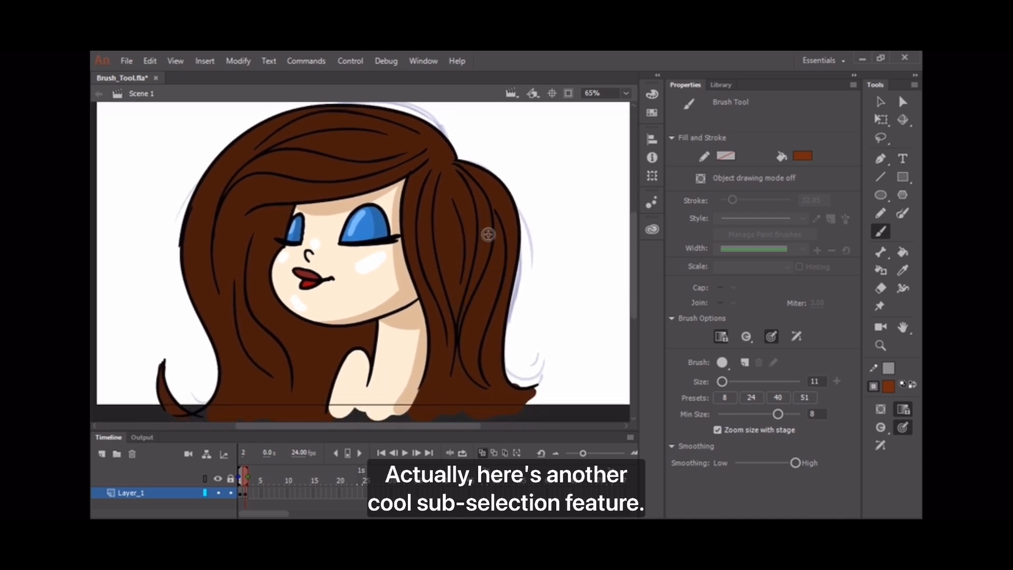
{"action": "key", "text": "v"}
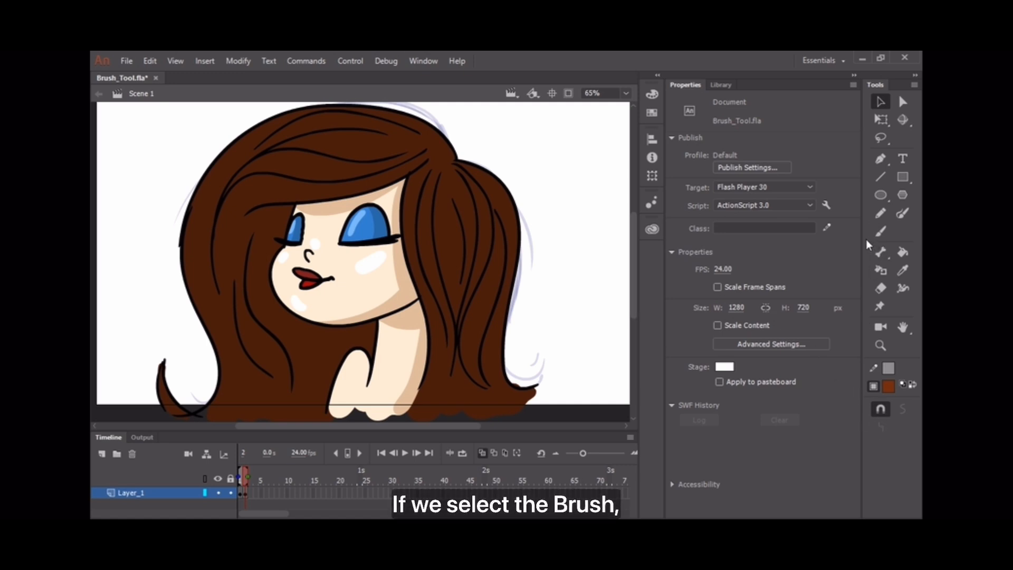
{"action": "key", "text": "b"}
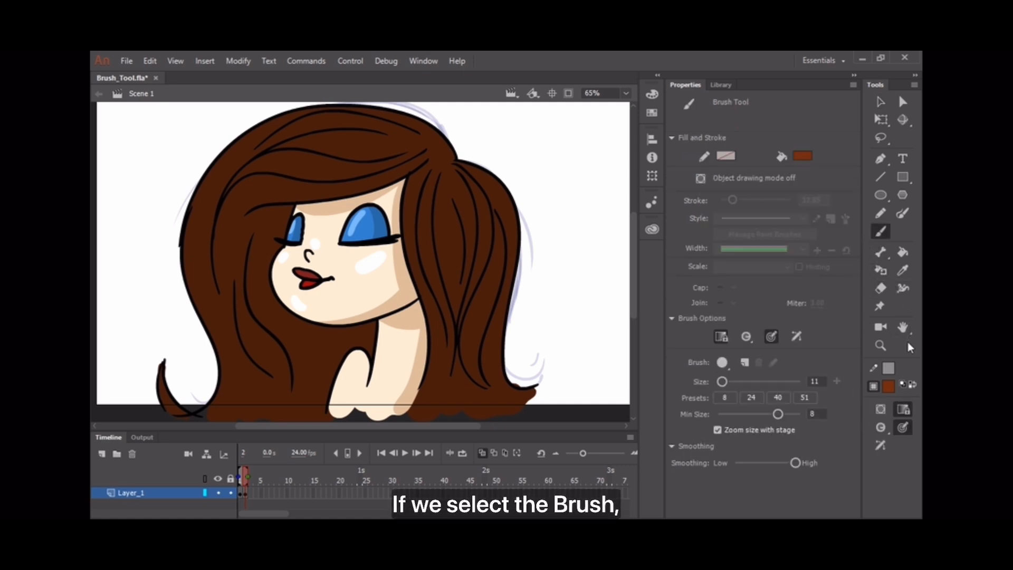
{"action": "left_click", "coordinate": [881, 427]}
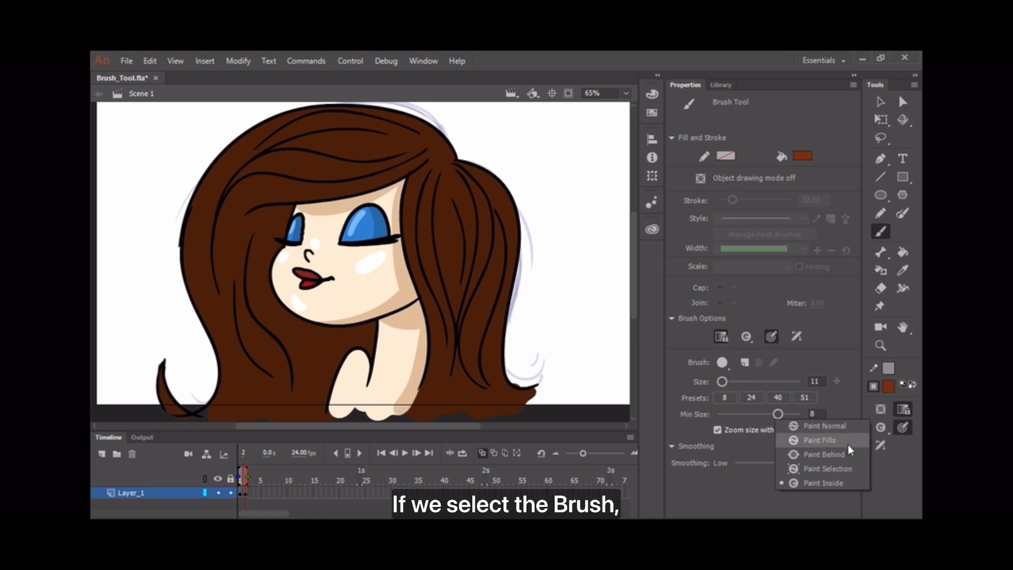
{"action": "left_click", "coordinate": [835, 471]}
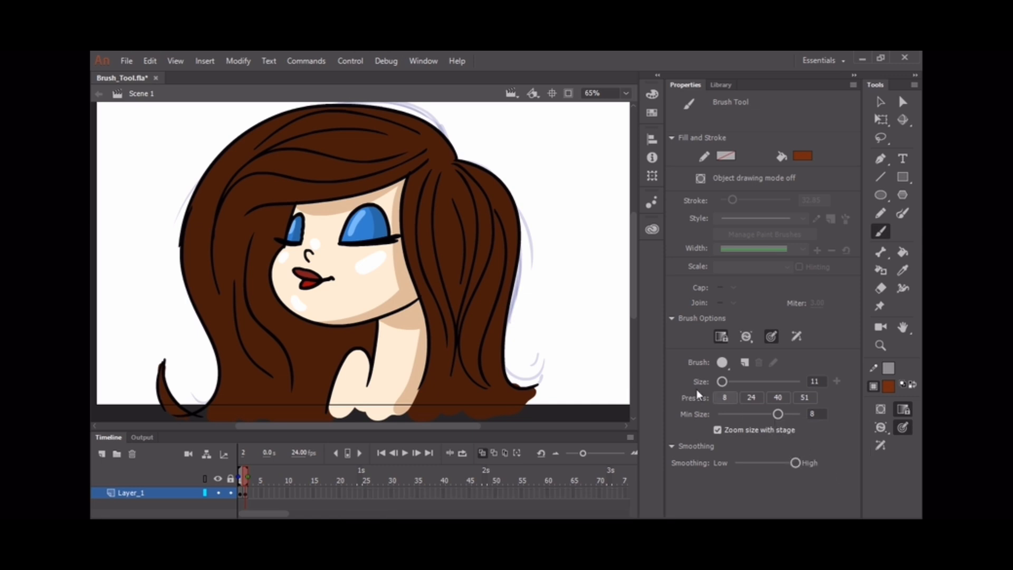
{"action": "key", "text": "v"}
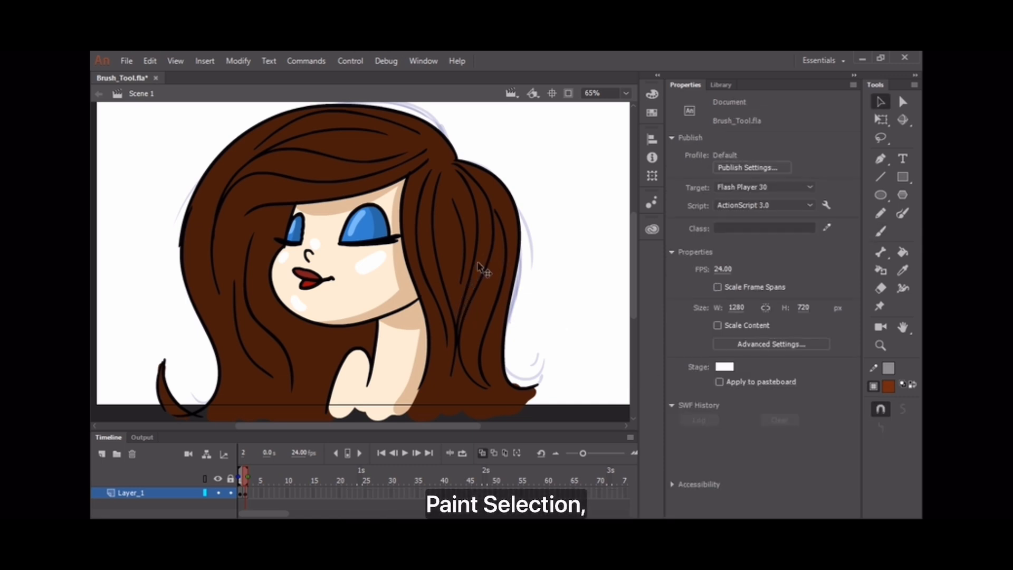
{"action": "left_click", "coordinate": [452, 264]}
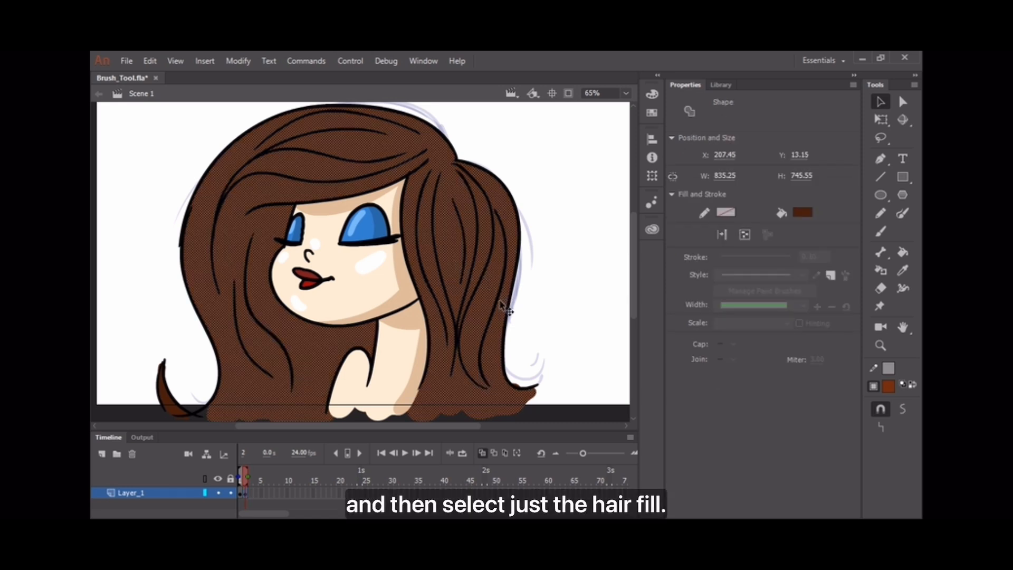
Brush lighter brown highlight strokes within the selected hair fill, along the crown, fringe and strands framing the face
{"action": "key", "text": "b"}
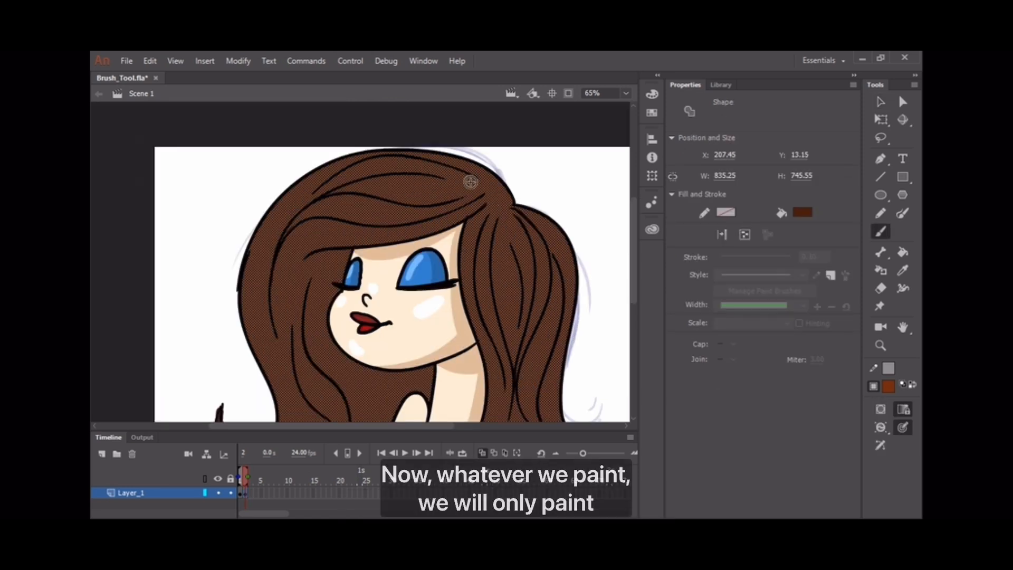
{"action": "mouse_move", "coordinate": [457, 171]}
{"action": "left_mouse_down"}
{"action": "mouse_move", "coordinate": [408, 162]}
{"action": "mouse_move", "coordinate": [329, 187]}
{"action": "mouse_move", "coordinate": [285, 222]}
{"action": "mouse_move", "coordinate": [378, 169]}
{"action": "mouse_move", "coordinate": [467, 176]}
{"action": "mouse_move", "coordinate": [417, 207]}
{"action": "mouse_move", "coordinate": [304, 215]}
{"action": "left_mouse_up"}
{"action": "mouse_move", "coordinate": [457, 213]}
{"action": "left_mouse_down"}
{"action": "mouse_move", "coordinate": [390, 231]}
{"action": "mouse_move", "coordinate": [287, 238]}
{"action": "mouse_move", "coordinate": [276, 274]}
{"action": "left_mouse_up"}
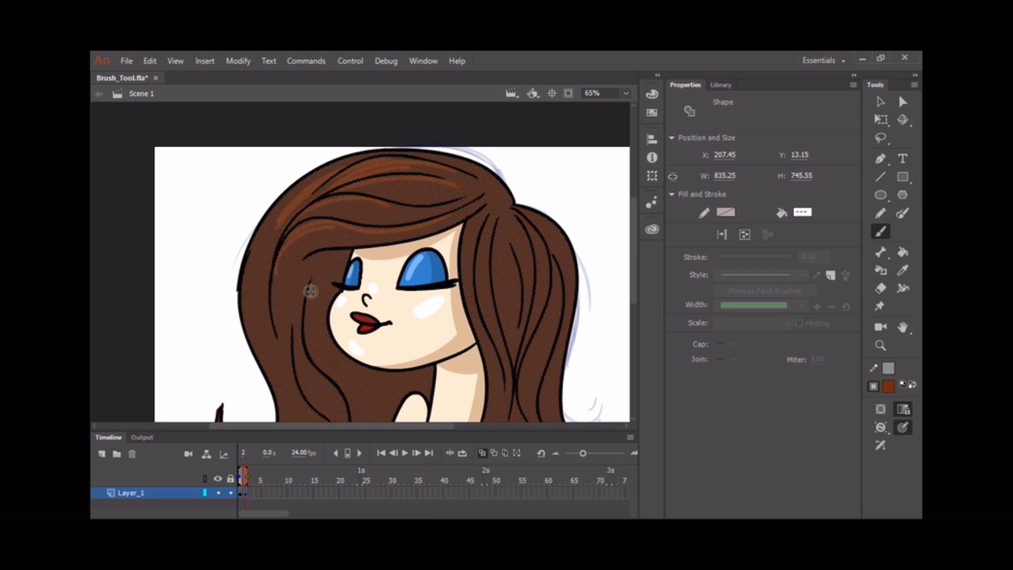
{"action": "mouse_move", "coordinate": [287, 202]}
{"action": "left_mouse_down"}
{"action": "mouse_move", "coordinate": [273, 366]}
{"action": "mouse_move", "coordinate": [267, 340]}
{"action": "mouse_move", "coordinate": [295, 392]}
{"action": "left_mouse_up"}
{"action": "left_click_drag", "start_coordinate": [270, 276], "coordinate": [281, 369]}
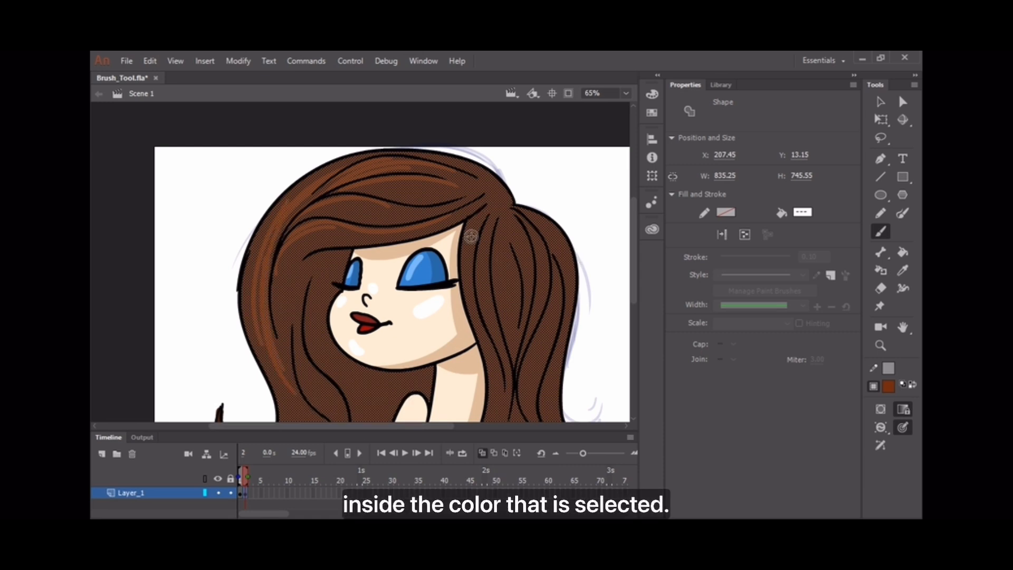
{"action": "left_click_drag", "start_coordinate": [468, 225], "coordinate": [485, 344]}
{"action": "left_click_drag", "start_coordinate": [481, 265], "coordinate": [510, 383]}
{"action": "left_click_drag", "start_coordinate": [471, 196], "coordinate": [394, 224]}
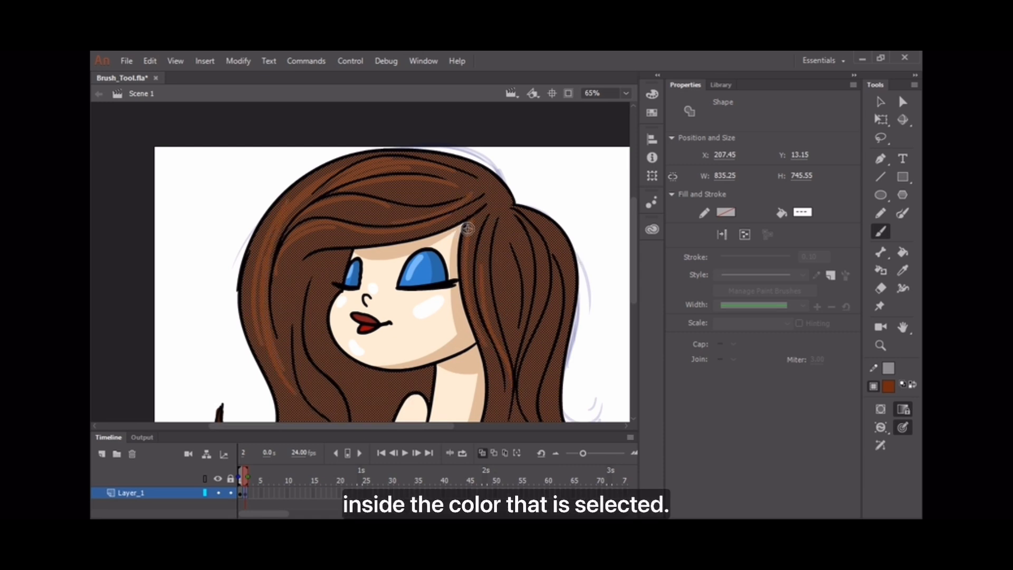
{"action": "mouse_move", "coordinate": [470, 194]}
{"action": "left_mouse_down"}
{"action": "mouse_move", "coordinate": [372, 218]}
{"action": "mouse_move", "coordinate": [353, 184]}
{"action": "mouse_move", "coordinate": [287, 219]}
{"action": "left_mouse_up"}
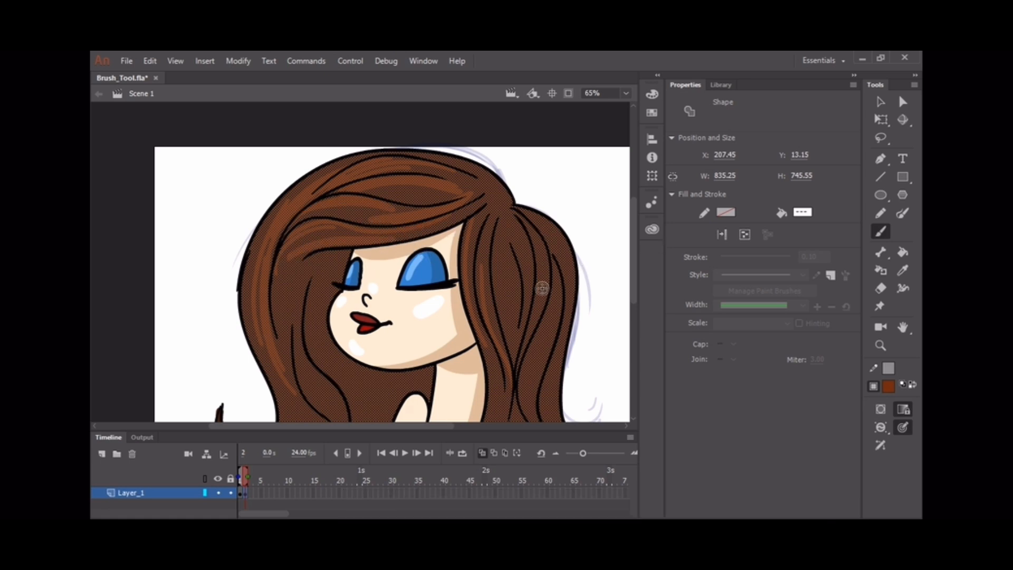
Add lighter brown highlights to the side strands, fringe end and gathered hair behind the face, and deselect the hair fill
{"action": "scroll", "coordinate": [517, 271], "scroll_direction": "down", "scroll_amount": 3}
{"action": "scroll", "coordinate": [401, 242], "scroll_direction": "up", "scroll_amount": 1}
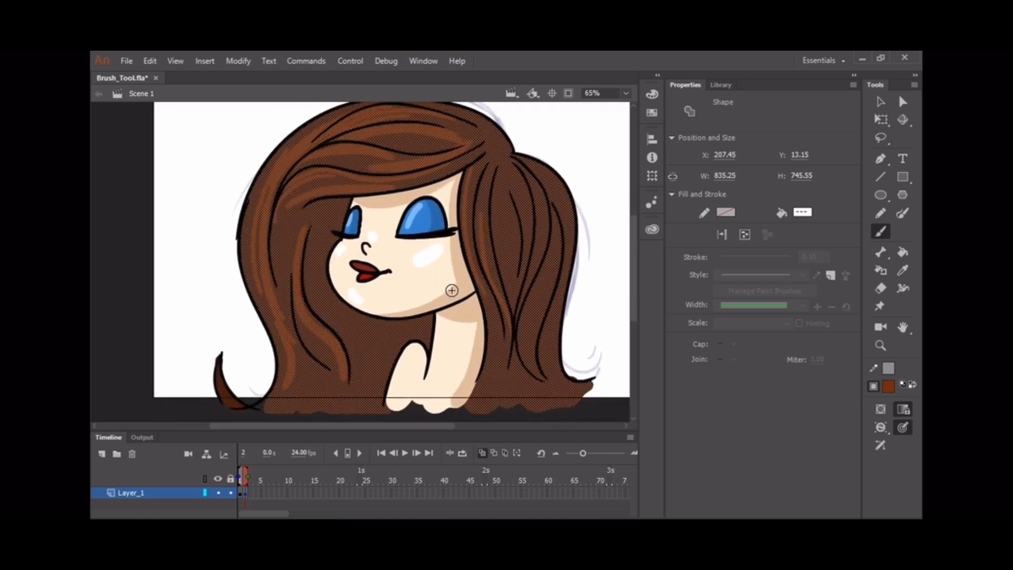
{"action": "left_click_drag", "start_coordinate": [291, 192], "coordinate": [275, 276]}
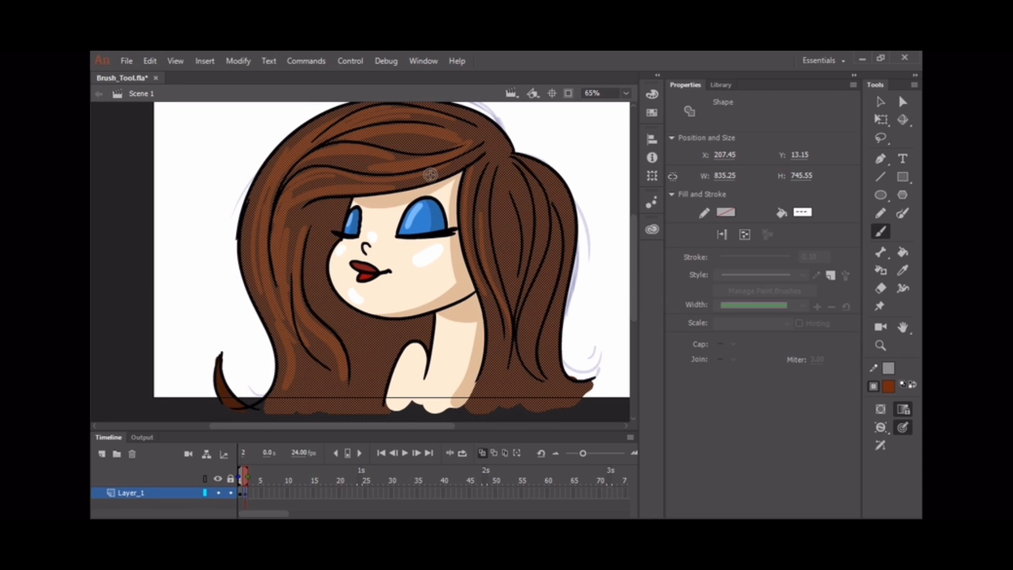
{"action": "left_click_drag", "start_coordinate": [471, 156], "coordinate": [403, 183]}
{"action": "left_click_drag", "start_coordinate": [541, 175], "coordinate": [563, 276]}
{"action": "left_click_drag", "start_coordinate": [555, 230], "coordinate": [527, 346]}
{"action": "left_click_drag", "start_coordinate": [509, 179], "coordinate": [518, 306]}
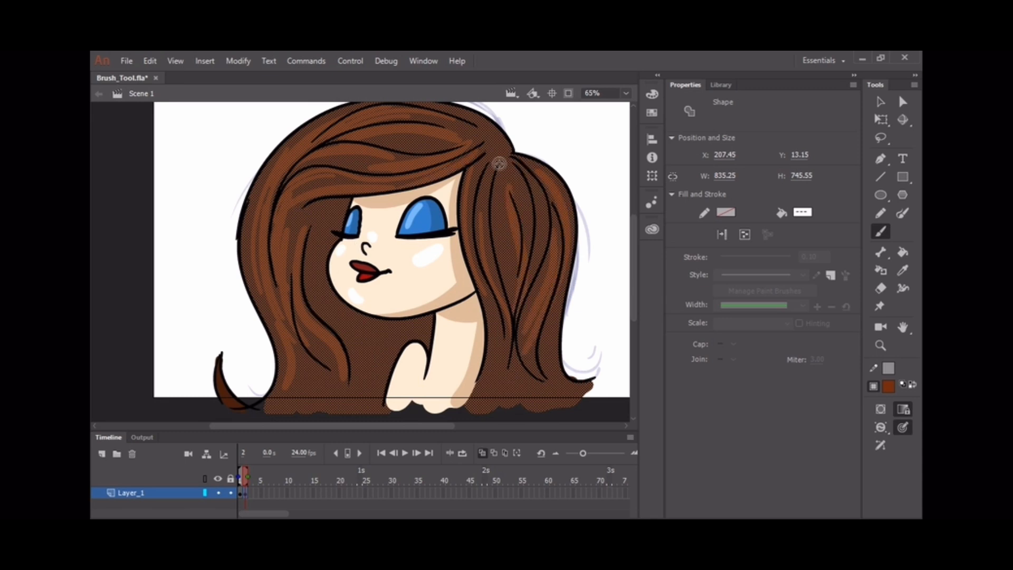
{"action": "left_click_drag", "start_coordinate": [498, 163], "coordinate": [508, 303]}
{"action": "left_click_drag", "start_coordinate": [484, 176], "coordinate": [480, 250]}
{"action": "left_click_drag", "start_coordinate": [488, 295], "coordinate": [478, 396]}
{"action": "key", "text": "ctrl+shift+a"}
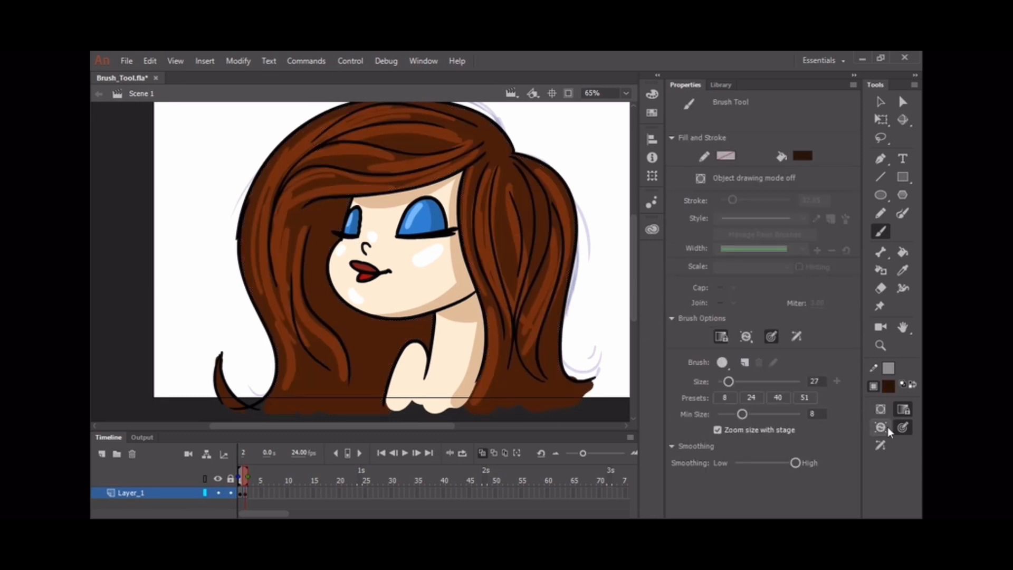
In Paint Inside mode, brush dark brown shadows at size 27 into the hair beside the face and behind the neck
{"action": "left_click", "coordinate": [880, 427]}
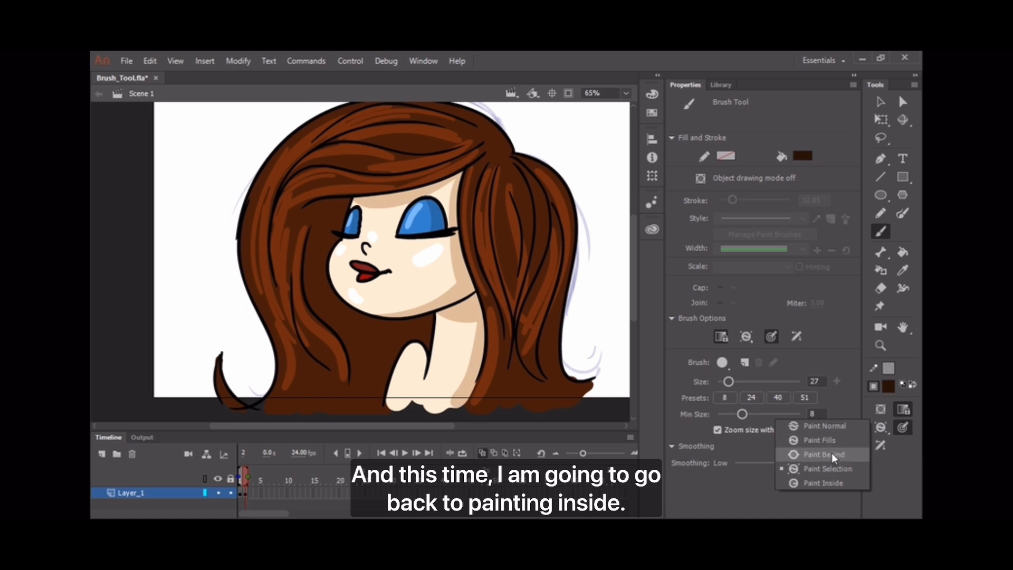
{"action": "left_click", "coordinate": [829, 482]}
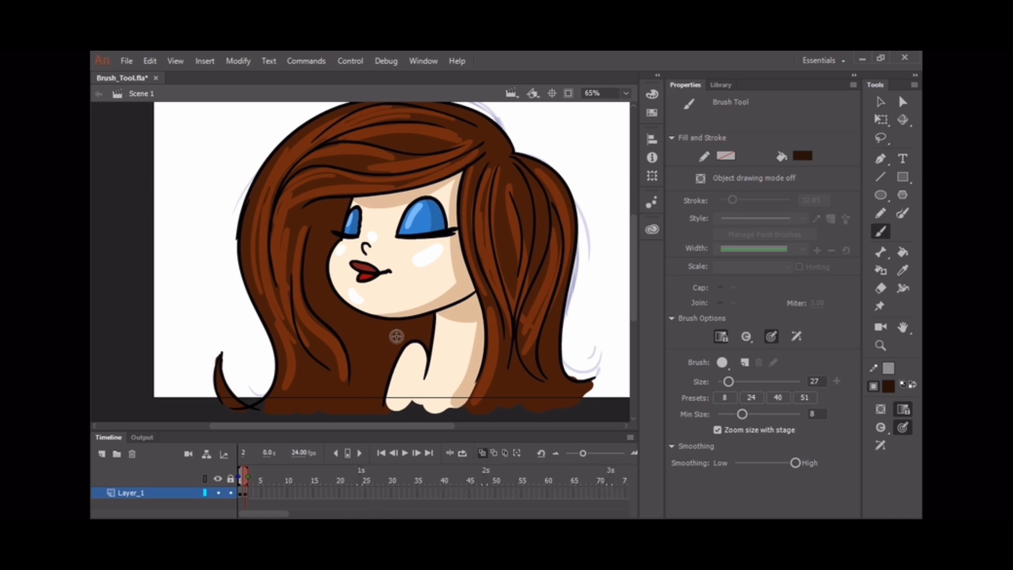
{"action": "mouse_move", "coordinate": [395, 335]}
{"action": "left_mouse_down"}
{"action": "mouse_move", "coordinate": [389, 316]}
{"action": "mouse_move", "coordinate": [417, 338]}
{"action": "mouse_move", "coordinate": [401, 327]}
{"action": "mouse_move", "coordinate": [368, 375]}
{"action": "mouse_move", "coordinate": [321, 203]}
{"action": "mouse_move", "coordinate": [343, 335]}
{"action": "left_mouse_up"}
{"action": "left_click_drag", "start_coordinate": [328, 218], "coordinate": [327, 249]}
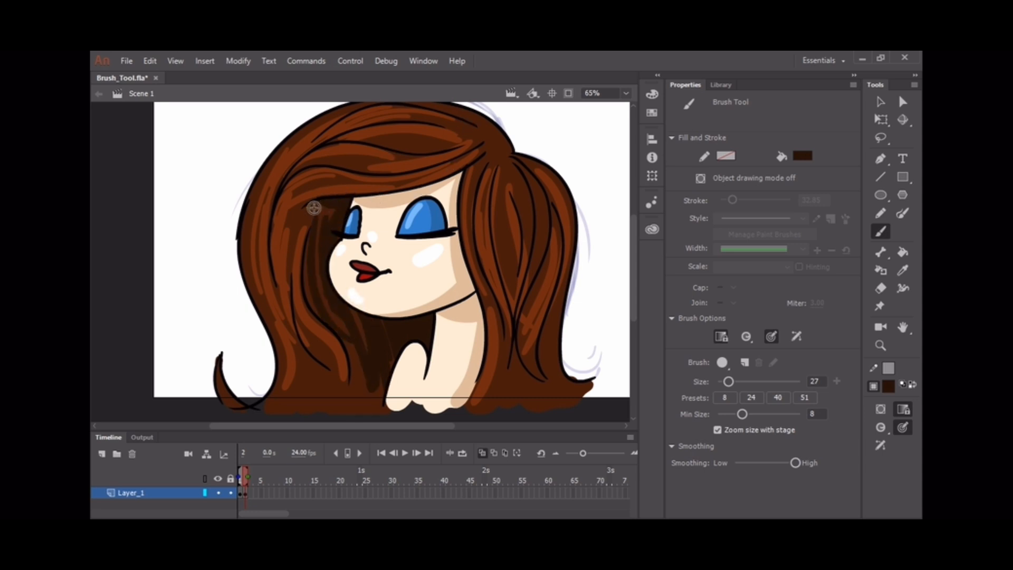
{"action": "left_click_drag", "start_coordinate": [340, 320], "coordinate": [373, 391]}
{"action": "mouse_move", "coordinate": [353, 343]}
{"action": "left_mouse_down"}
{"action": "mouse_move", "coordinate": [360, 405]}
{"action": "mouse_move", "coordinate": [375, 410]}
{"action": "left_mouse_up"}
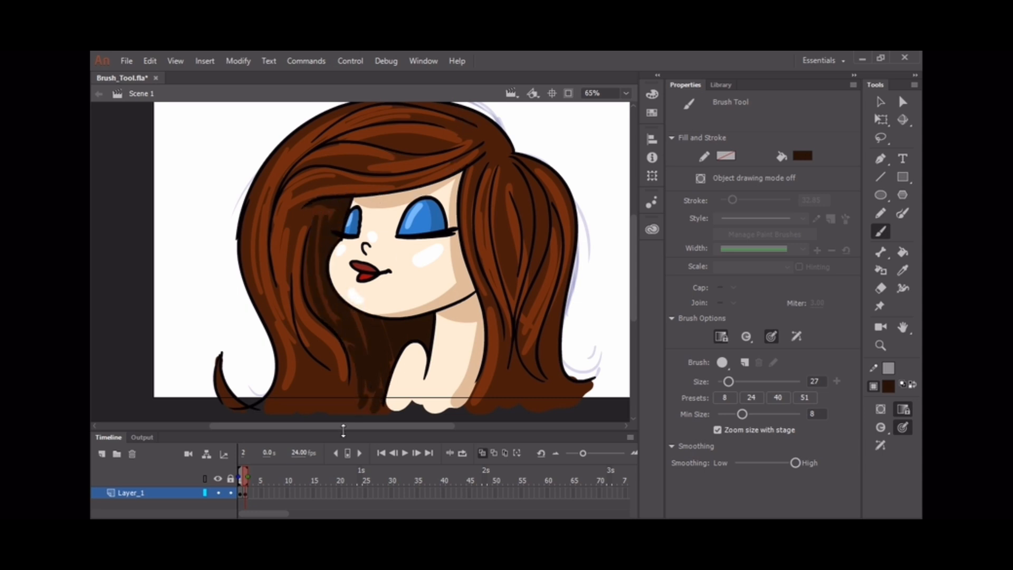
Brush dark brown shadow strokes into the gathered hair, the lower hair ends and the strands beside the face
{"action": "left_click_drag", "start_coordinate": [560, 337], "coordinate": [559, 399]}
{"action": "left_click_drag", "start_coordinate": [501, 347], "coordinate": [496, 400]}
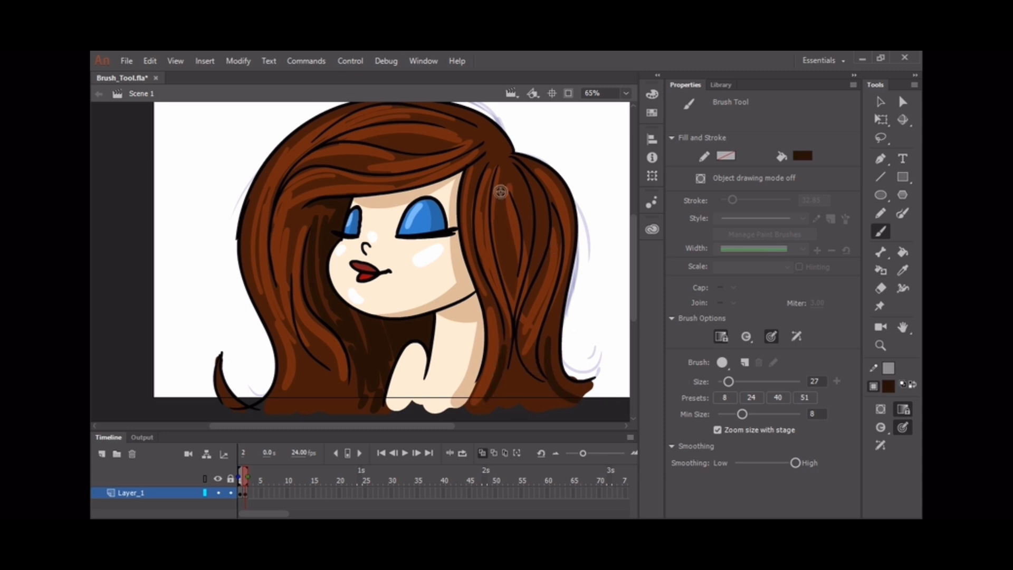
{"action": "left_click_drag", "start_coordinate": [501, 210], "coordinate": [509, 292]}
{"action": "left_click_drag", "start_coordinate": [306, 373], "coordinate": [291, 396]}
{"action": "left_click_drag", "start_coordinate": [352, 375], "coordinate": [335, 408]}
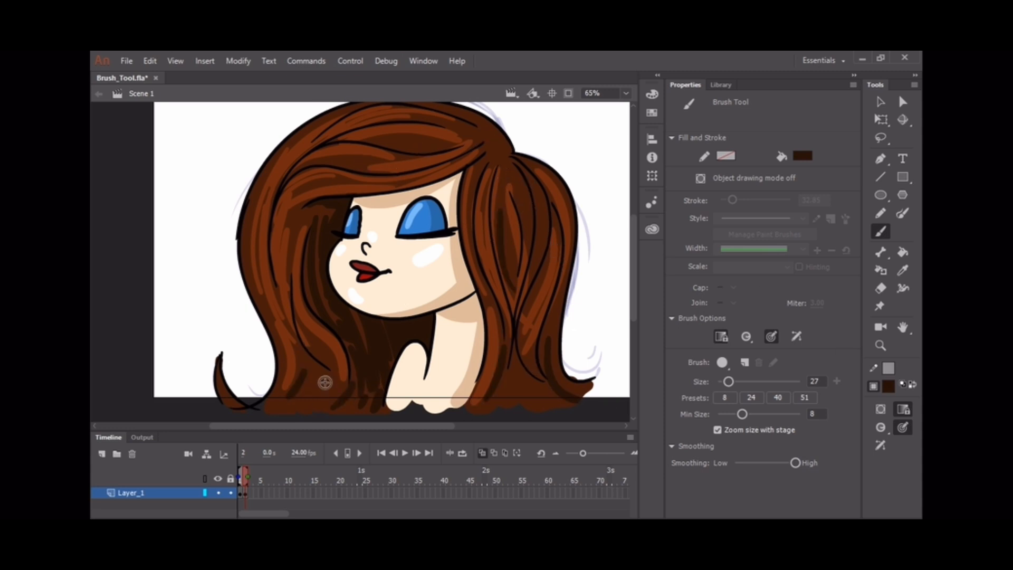
{"action": "left_click_drag", "start_coordinate": [303, 358], "coordinate": [306, 402]}
{"action": "left_click_drag", "start_coordinate": [308, 213], "coordinate": [293, 263]}
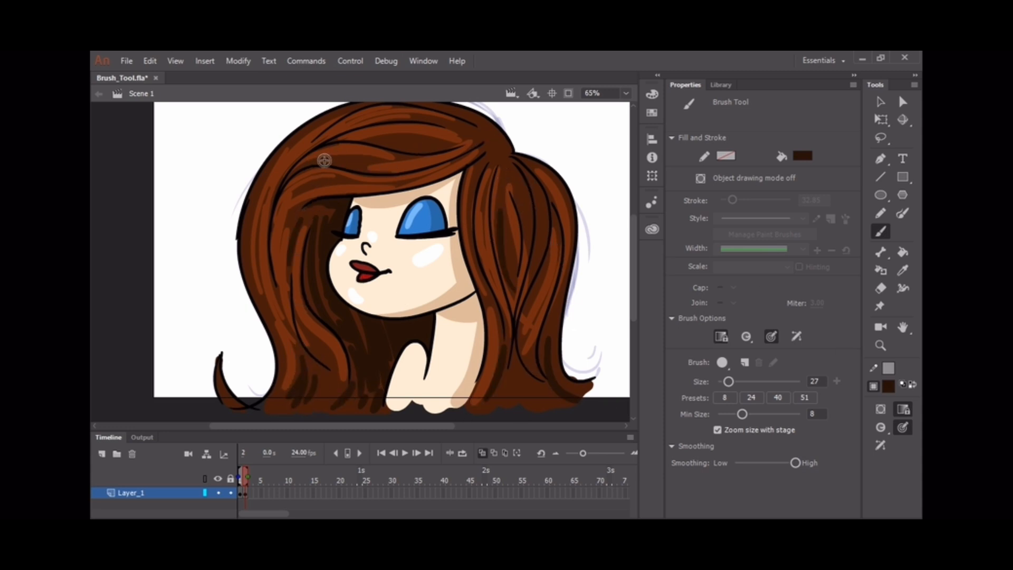
Darken the fringe strands and the point where the hair gathers with dark brown shadow strokes
{"action": "mouse_move", "coordinate": [324, 160]}
{"action": "left_mouse_down"}
{"action": "mouse_move", "coordinate": [356, 167]}
{"action": "mouse_move", "coordinate": [448, 138]}
{"action": "left_mouse_up"}
{"action": "left_click_drag", "start_coordinate": [503, 158], "coordinate": [476, 186]}
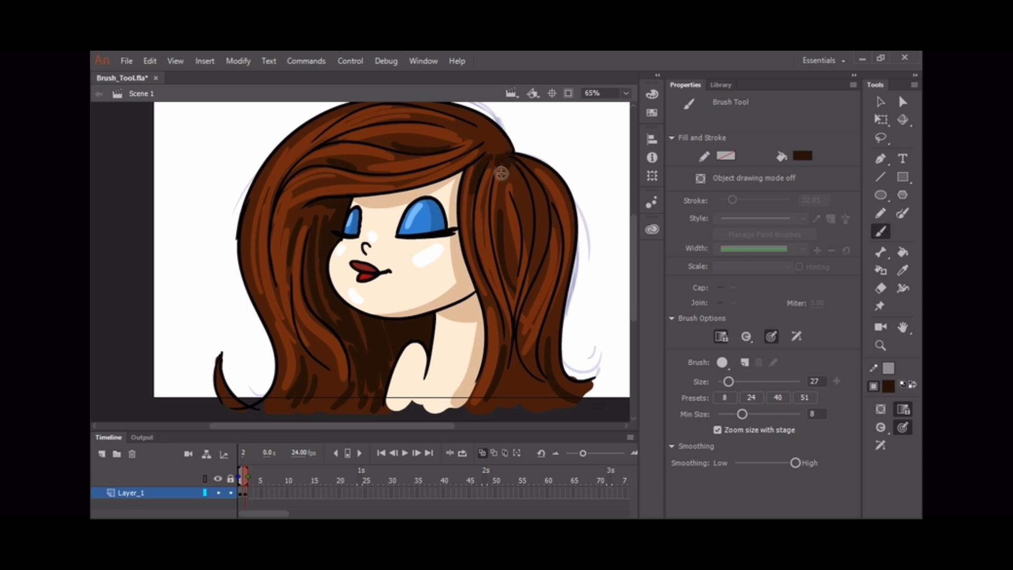
{"action": "mouse_move", "coordinate": [479, 132]}
{"action": "left_mouse_down"}
{"action": "mouse_move", "coordinate": [500, 152]}
{"action": "mouse_move", "coordinate": [481, 158]}
{"action": "mouse_move", "coordinate": [483, 140]}
{"action": "mouse_move", "coordinate": [522, 188]}
{"action": "left_mouse_up"}
{"action": "left_click_drag", "start_coordinate": [524, 163], "coordinate": [537, 167]}
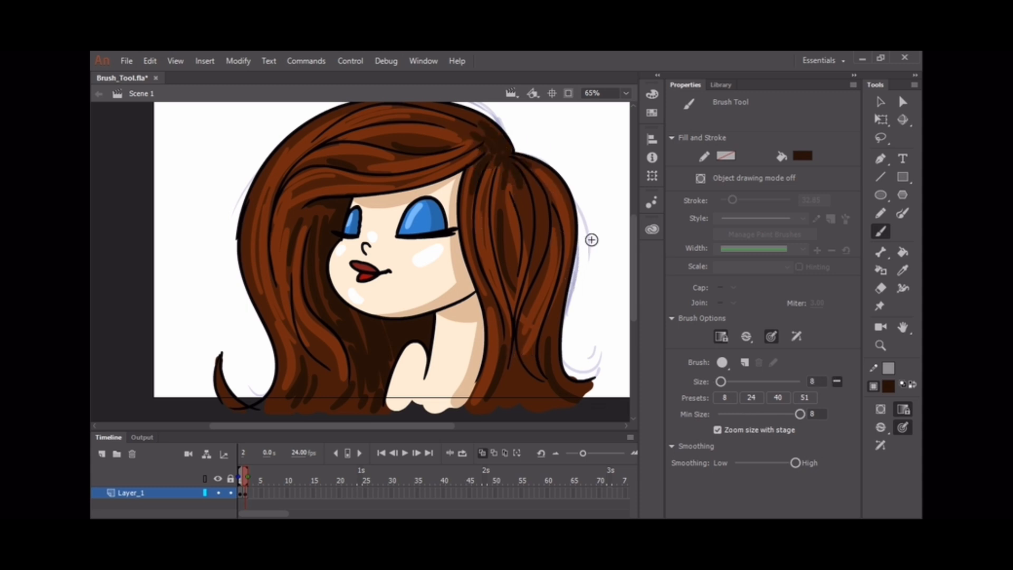
Select the forehead shadow together with the adjoining light skin fills of the face
{"action": "key", "text": "v"}
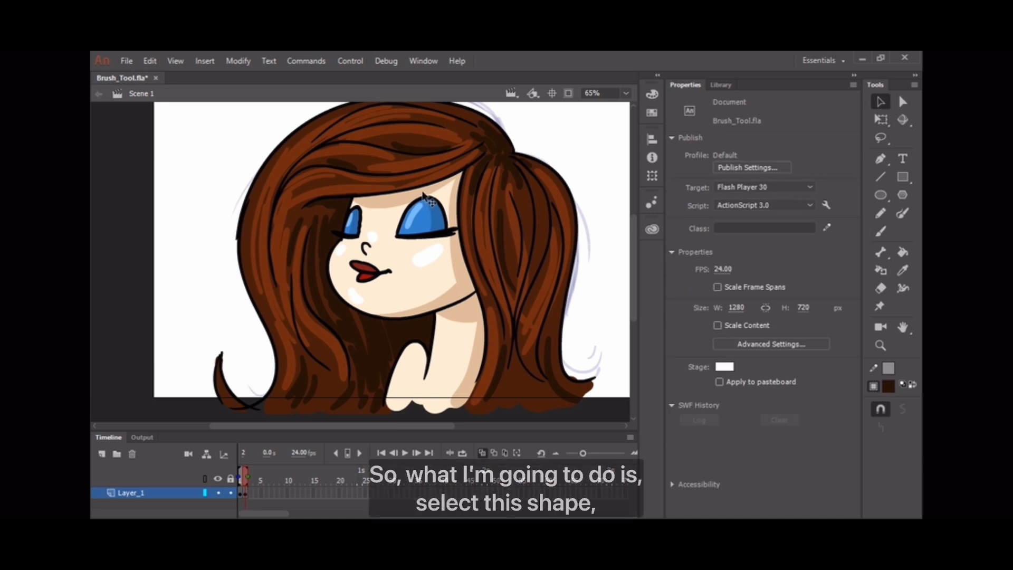
{"action": "left_click", "coordinate": [442, 192]}
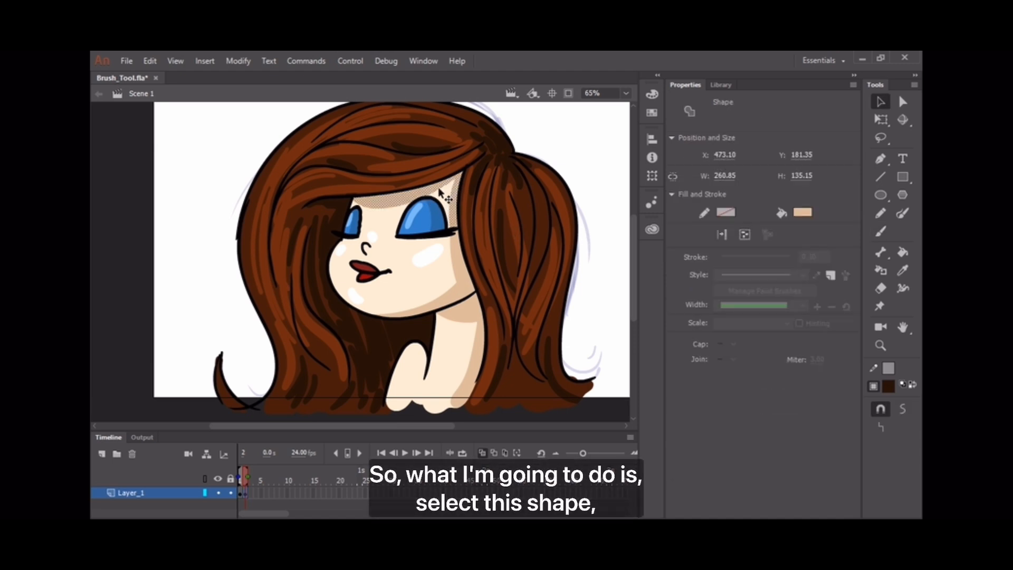
{"action": "key", "text": "ctrl+equal"}
{"action": "left_click", "coordinate": [448, 259], "text": "shift"}
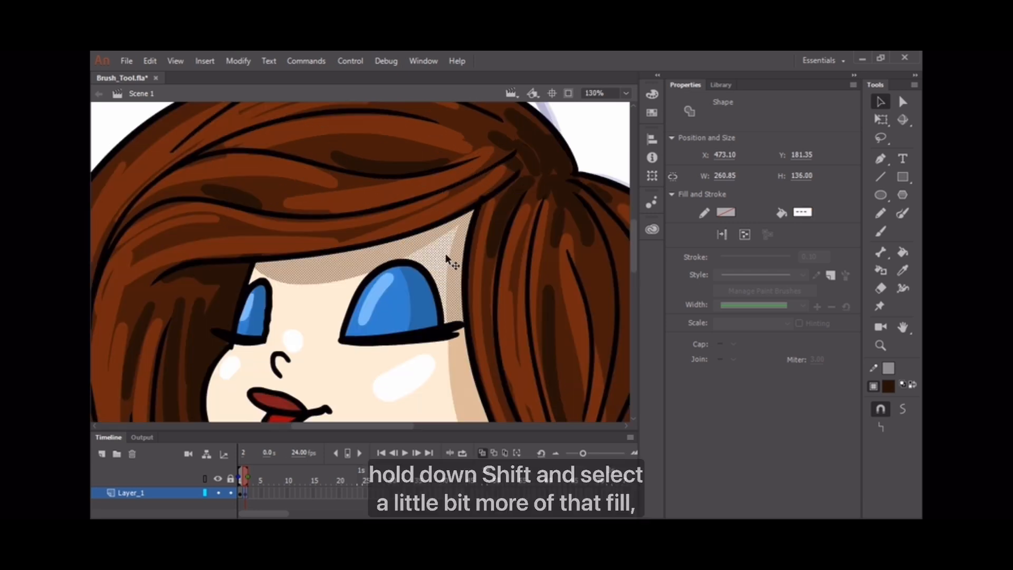
{"action": "left_click", "coordinate": [318, 307], "text": "shift"}
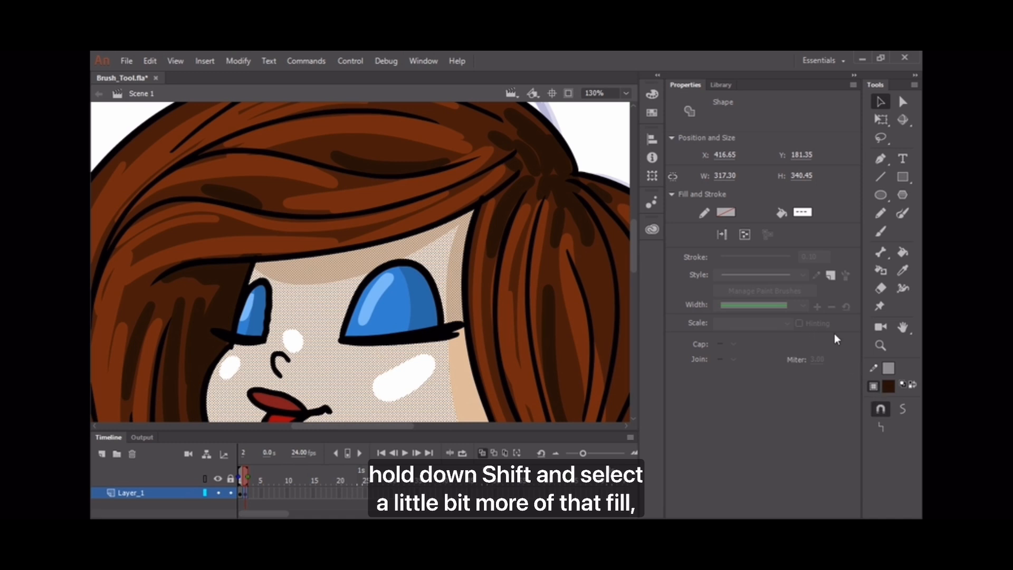
Draw both eyebrows in dark brown over the selected skin fills with the brush in Paint Selection mode
{"action": "key", "text": "b"}
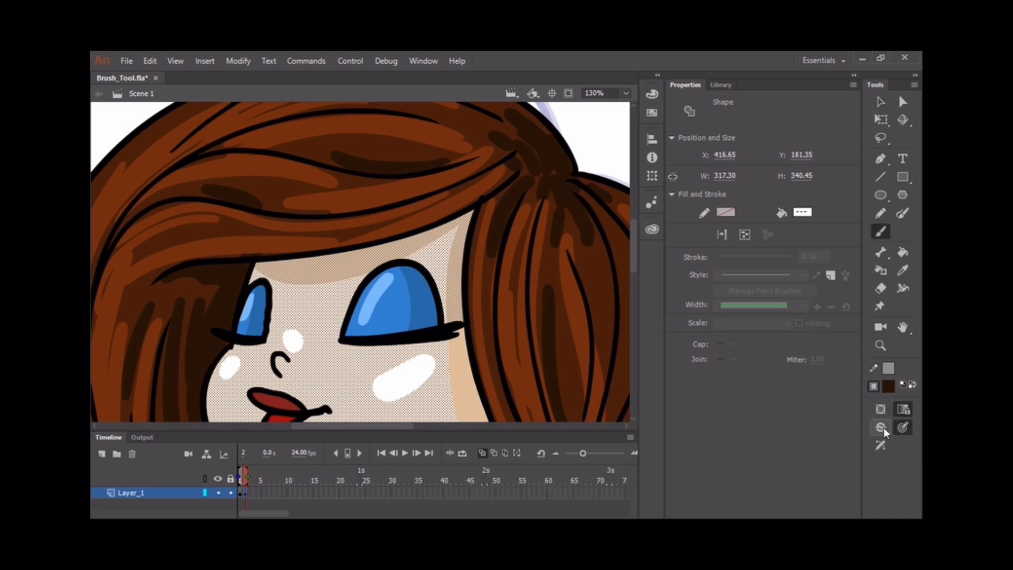
{"action": "left_click", "coordinate": [884, 428]}
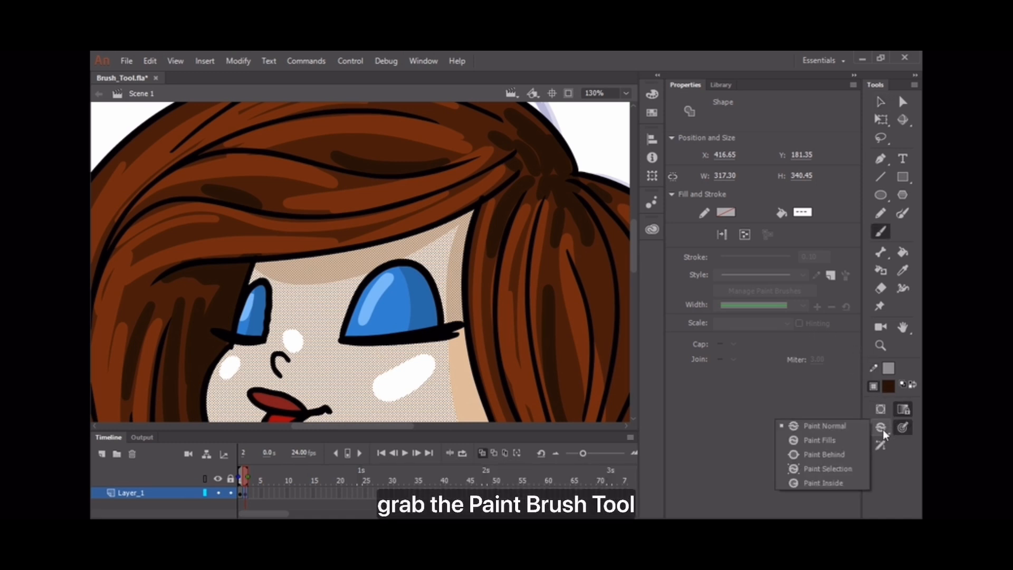
{"action": "left_click", "coordinate": [837, 469]}
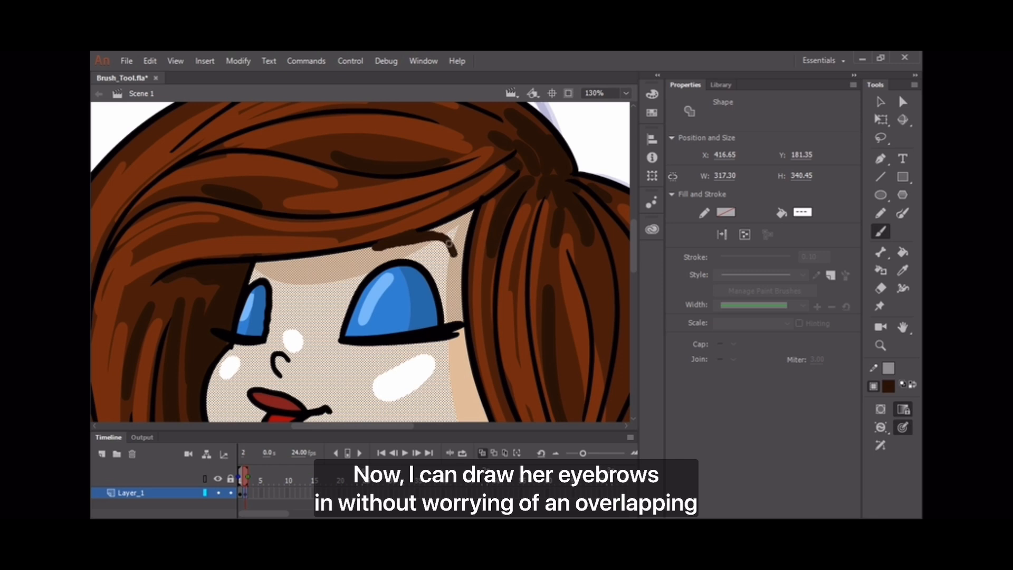
{"action": "left_click_drag", "start_coordinate": [419, 238], "coordinate": [419, 238]}
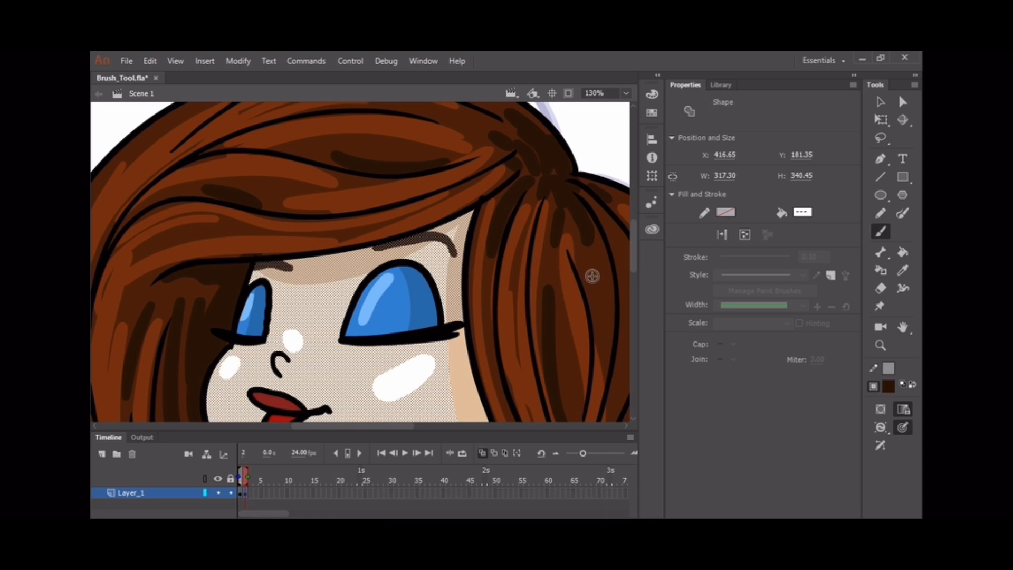
Deselect the face fills and sample the tan skin-shadow color as the fill
{"action": "key", "text": "ctrl+minus"}
{"action": "key", "text": "v"}
{"action": "left_click", "coordinate": [548, 241]}
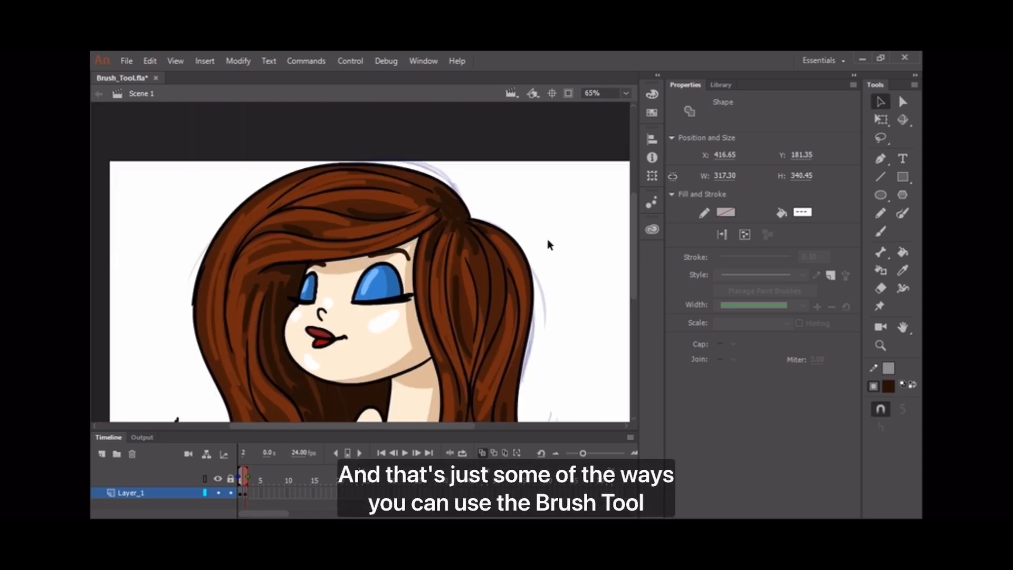
{"action": "left_click_drag", "start_coordinate": [460, 322], "coordinate": [478, 271]}
{"action": "key", "text": "i"}
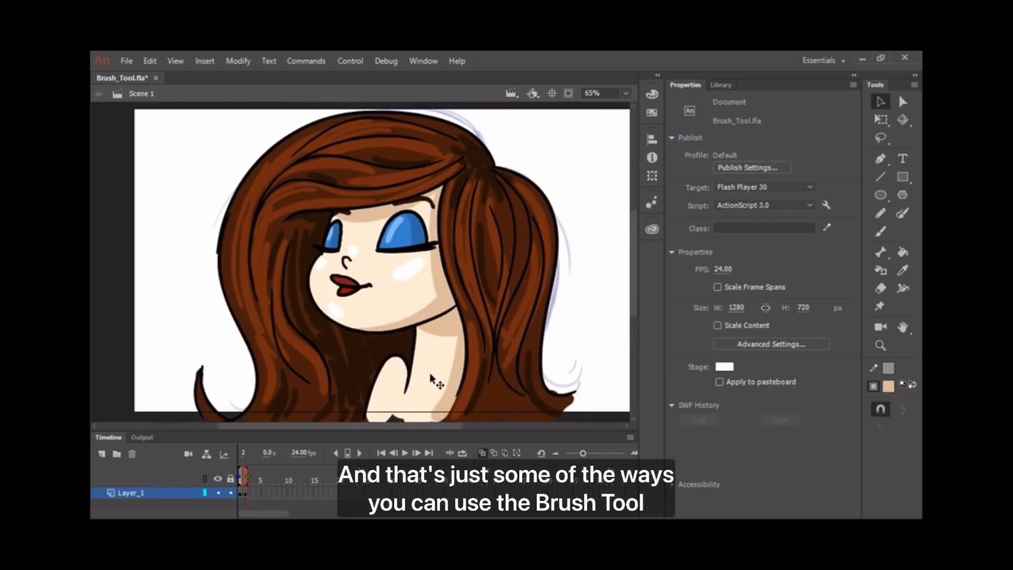
Paint a tan shadow on the neck and shoulder inside the selected light skin fill, and deselect the fill
{"action": "left_click", "coordinate": [424, 383]}
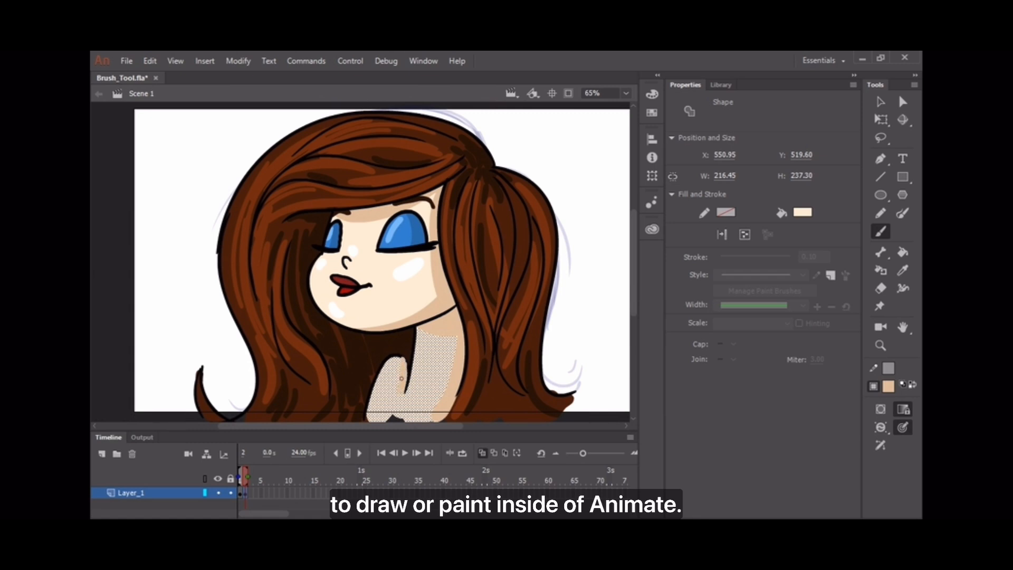
{"action": "key", "text": "v"}
{"action": "left_click", "coordinate": [570, 304]}
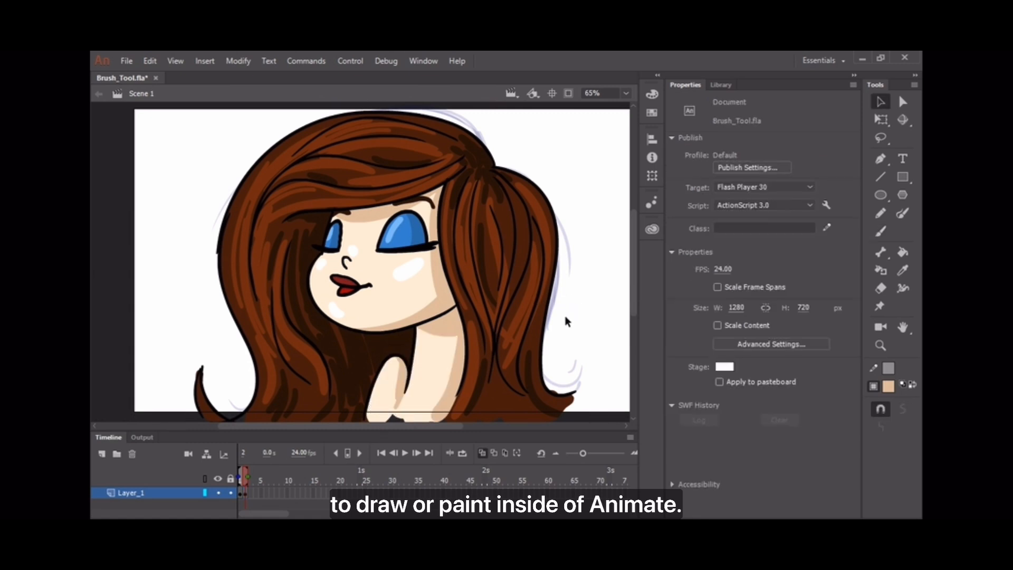
Brush a white highlight down the neck with the brush at size 22
{"action": "key", "text": "k"}
{"action": "key", "text": "b"}
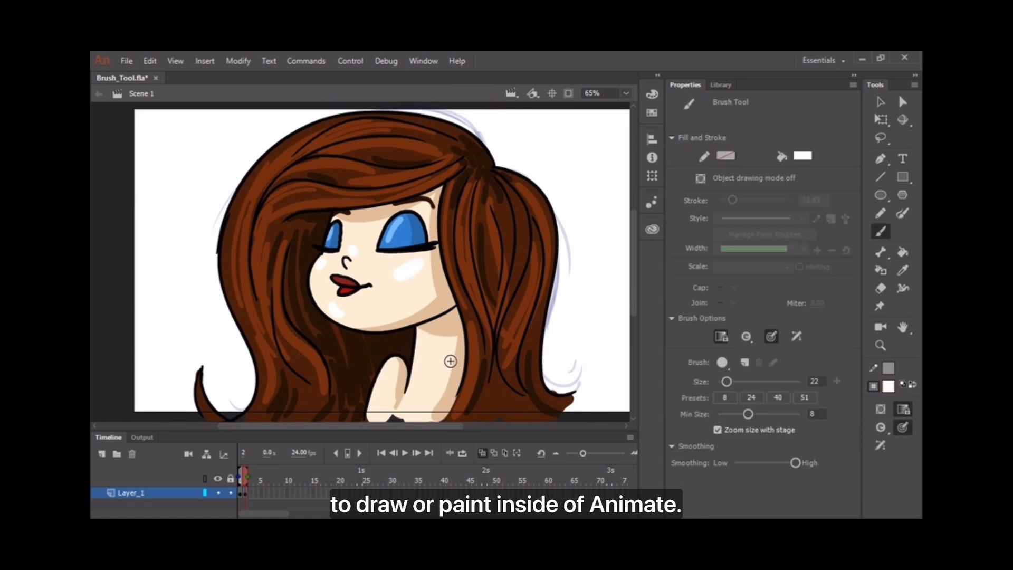
{"action": "left_click_drag", "start_coordinate": [430, 349], "coordinate": [416, 391]}
Switch the brush mode, set the brush size to 6 and paint small white highlights on the upper and lower lips
{"action": "key", "text": "z"}
{"action": "left_click", "coordinate": [369, 294]}
{"action": "left_click", "coordinate": [311, 269]}
{"action": "key", "text": "b"}
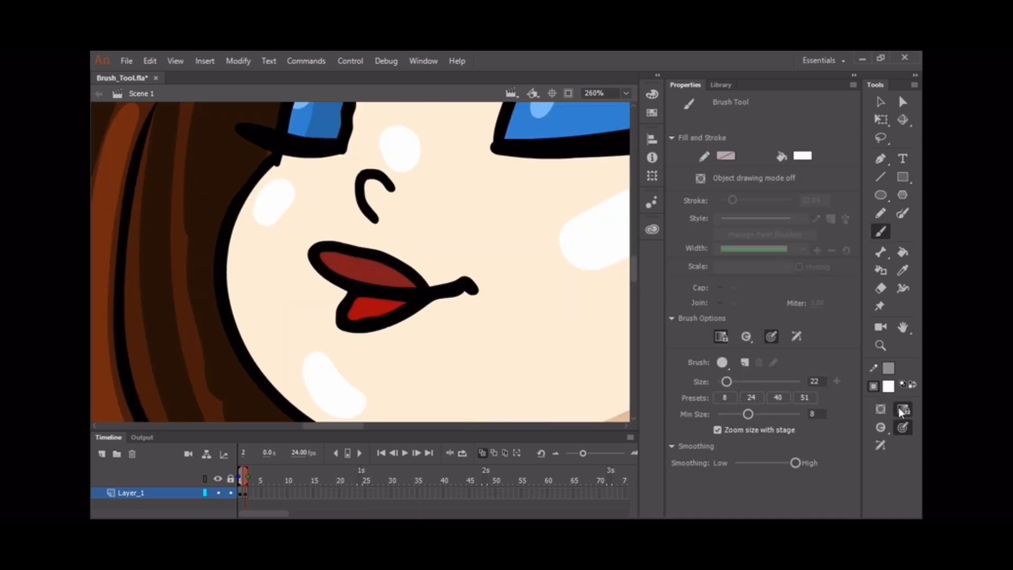
{"action": "left_click", "coordinate": [882, 427]}
{"action": "left_click", "coordinate": [822, 425]}
{"action": "left_click_drag", "start_coordinate": [726, 381], "coordinate": [720, 387]}
{"action": "left_click_drag", "start_coordinate": [329, 255], "coordinate": [346, 259]}
{"action": "left_click", "coordinate": [359, 316]}
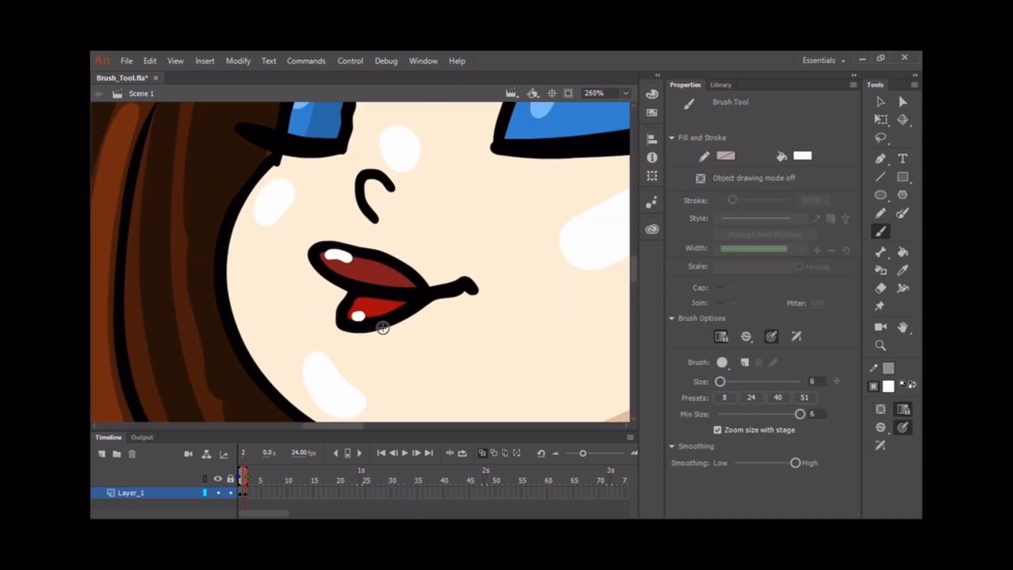
Dab a small white highlight near the top of each blue eyelid with the size 6 brush
{"action": "key", "text": "ctrl+minus"}
{"action": "left_click_drag", "start_coordinate": [472, 145], "coordinate": [467, 151]}
{"action": "left_click_drag", "start_coordinate": [339, 163], "coordinate": [337, 166]}
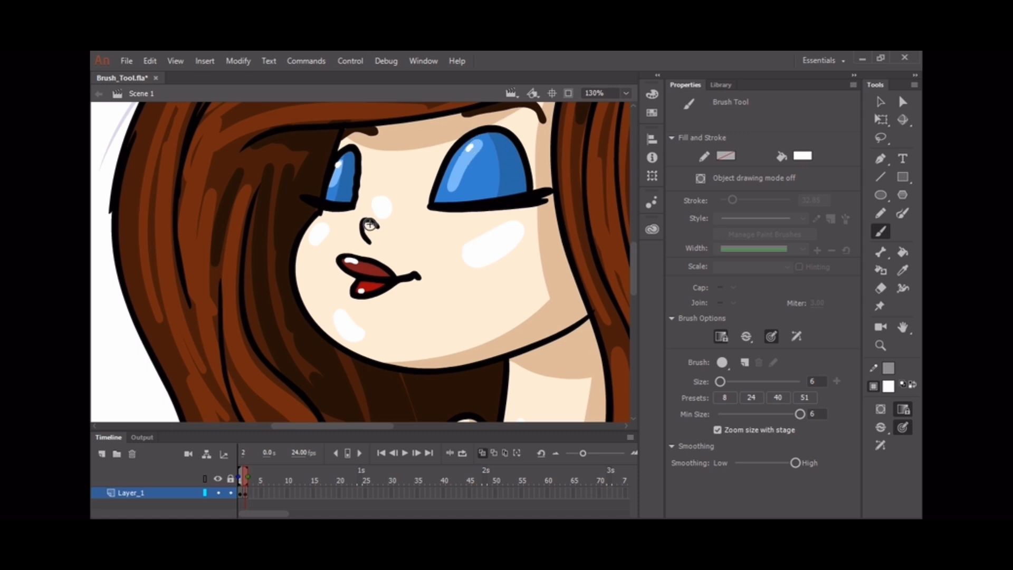
{"action": "key", "text": "ctrl+minus"}
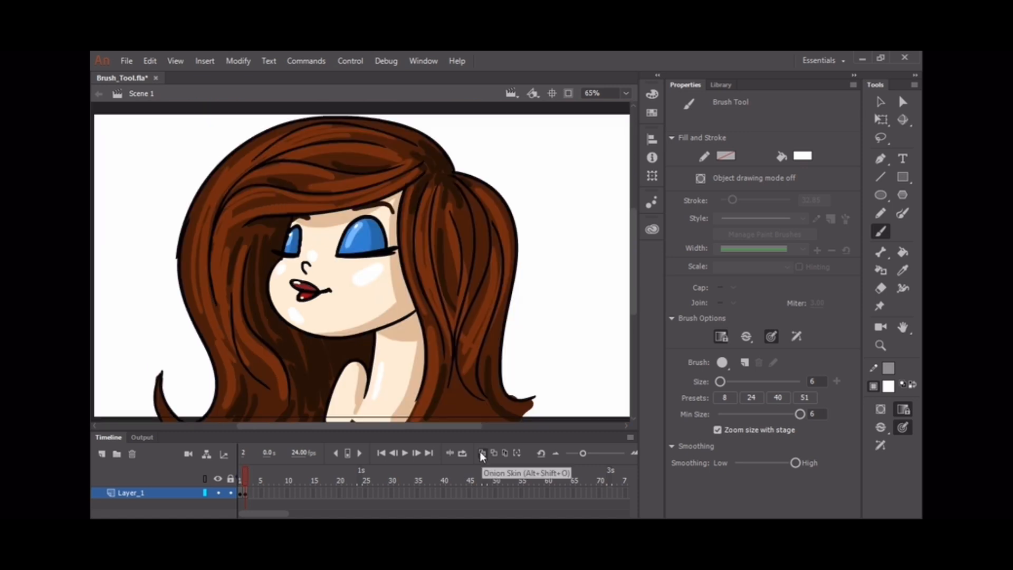